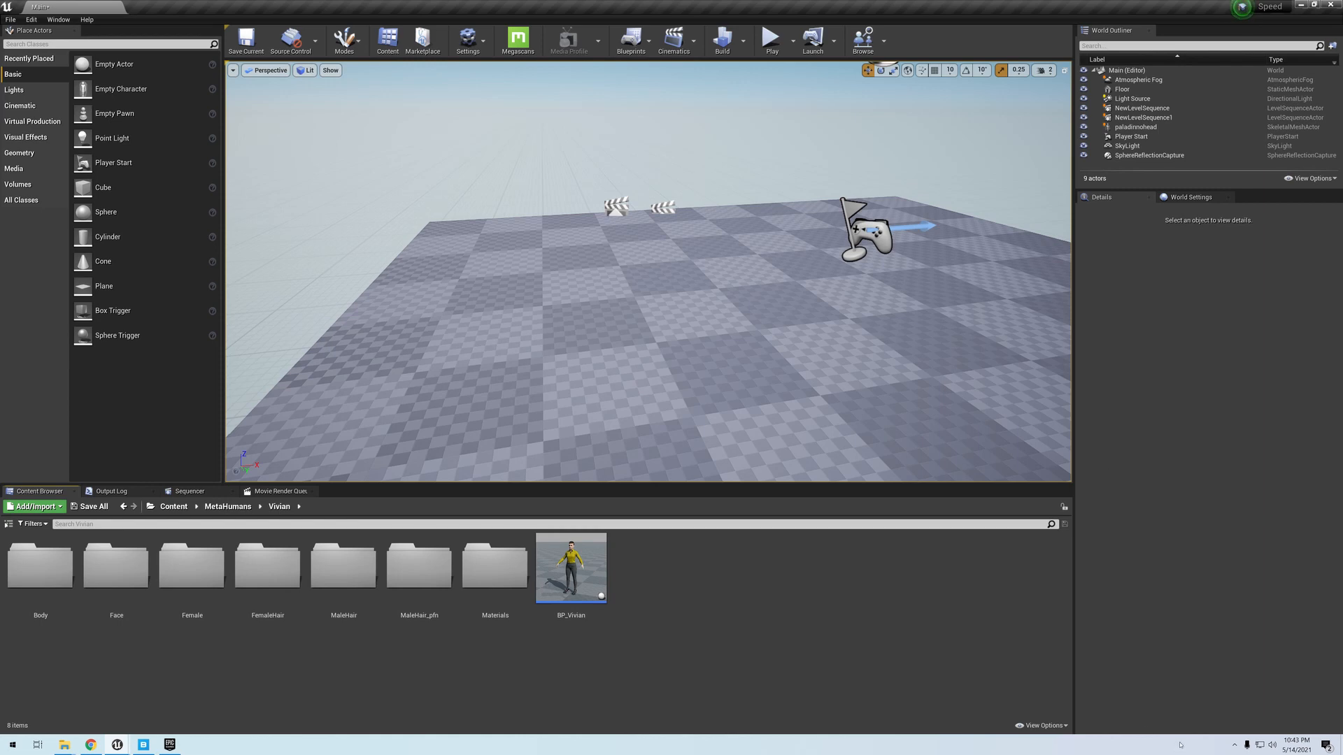
- In the NVIDIA Control Panel's global 3D settings, set Power management mode to Prefer maximum performance, and close the control panel
{"action": "left_click", "coordinate": [1234, 746]}
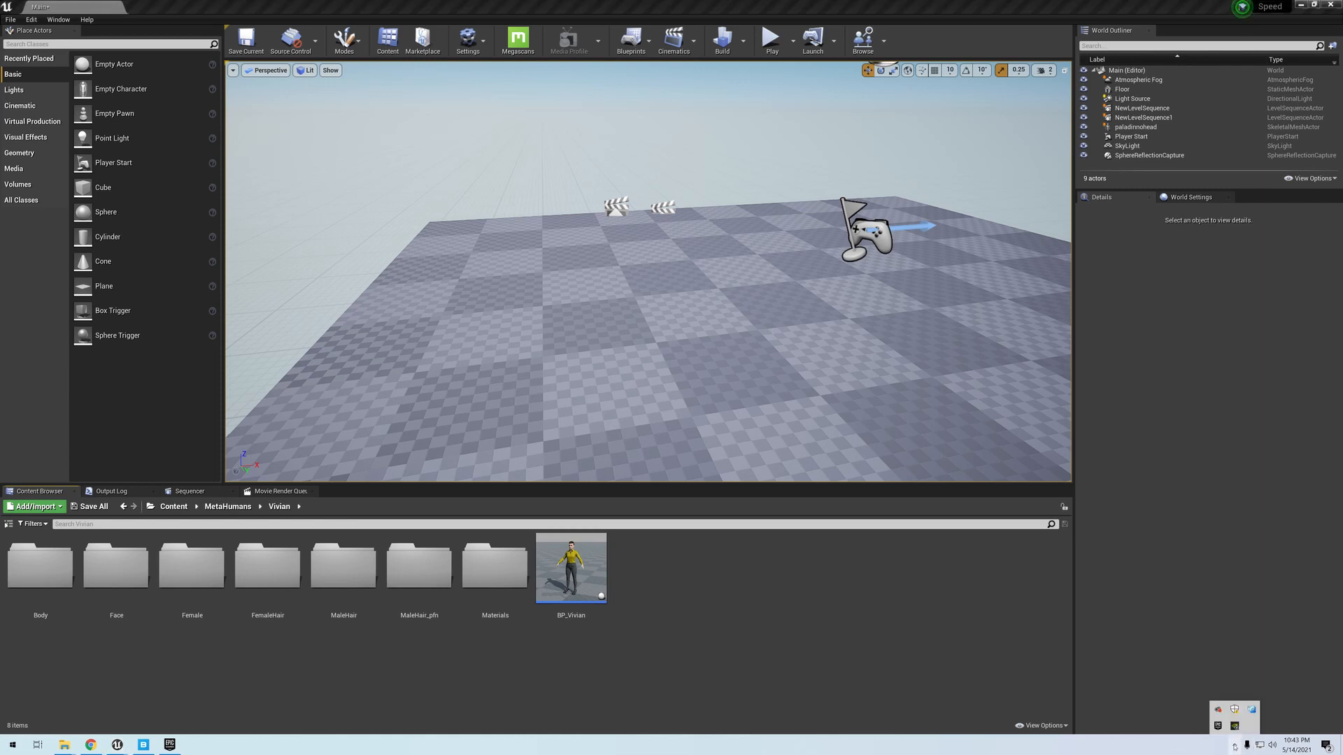
{"action": "right_click", "coordinate": [1236, 727]}
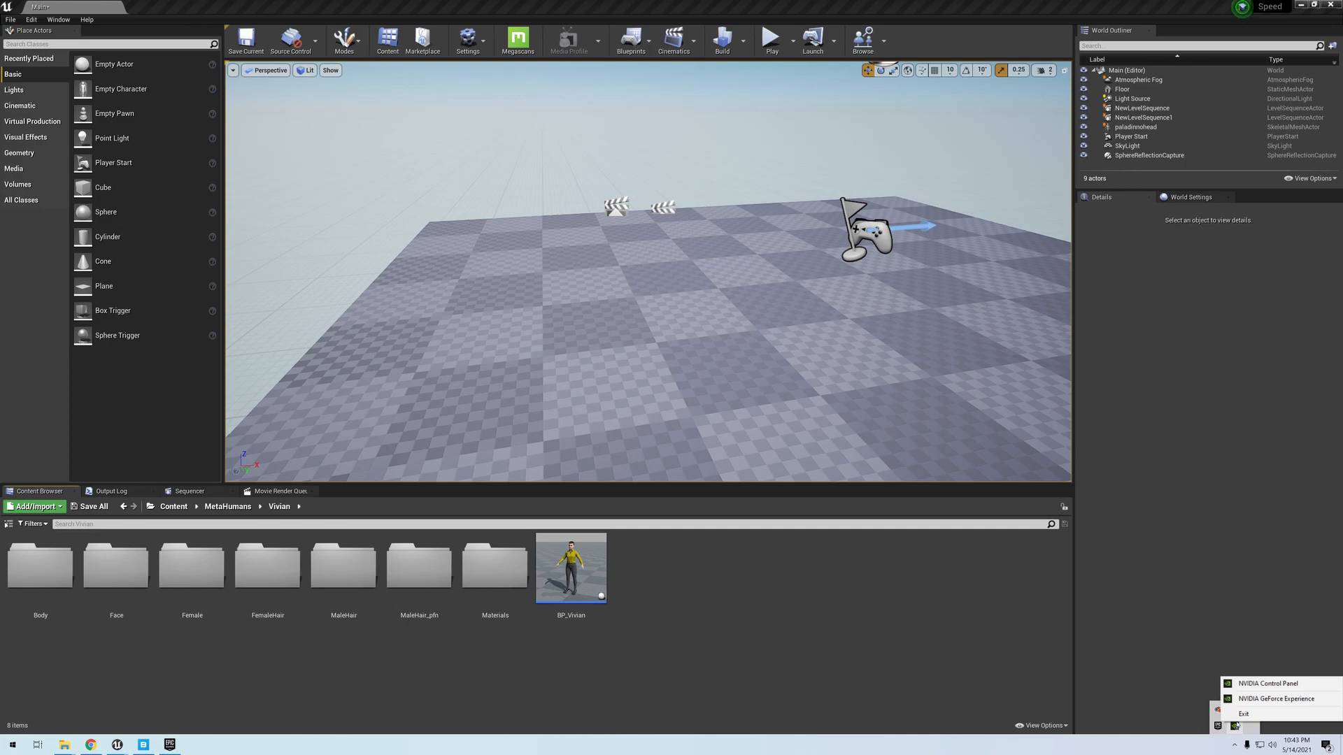
{"action": "left_click", "coordinate": [1276, 684]}
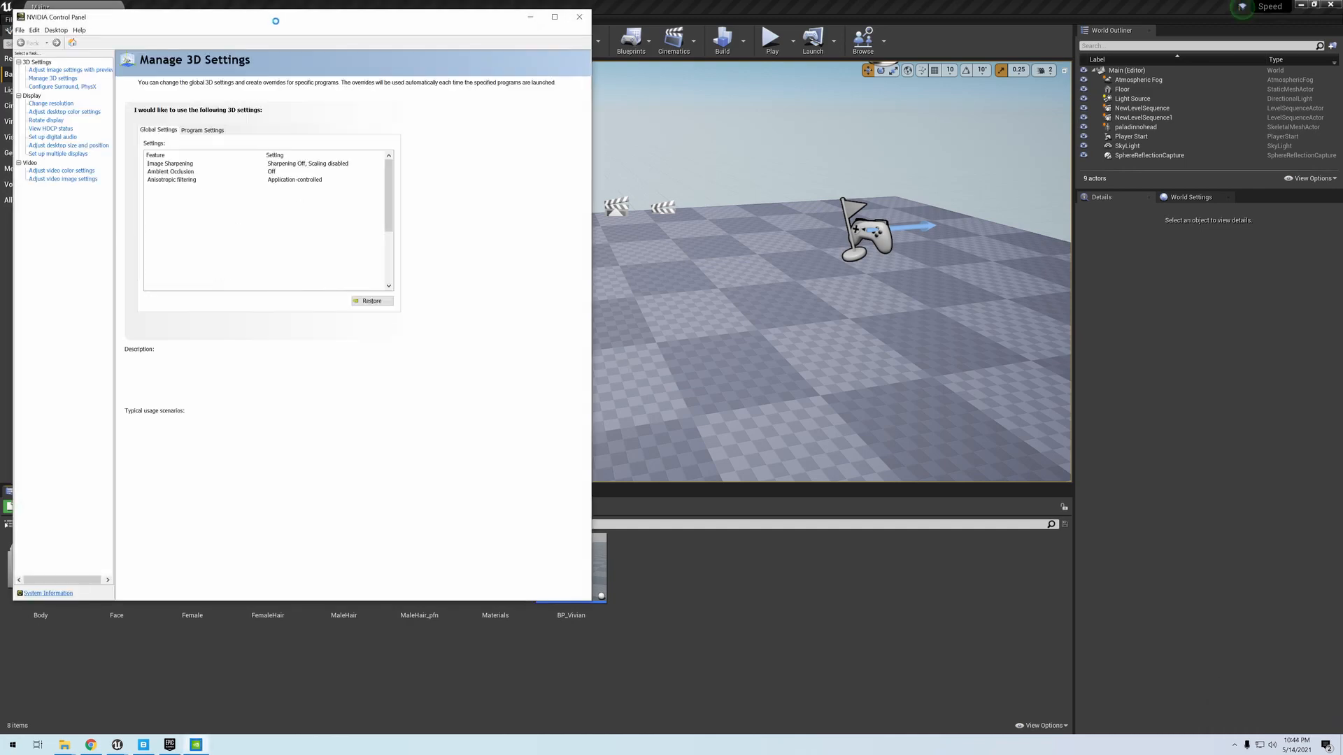
{"action": "left_click_drag", "start_coordinate": [269, 20], "coordinate": [484, 133]}
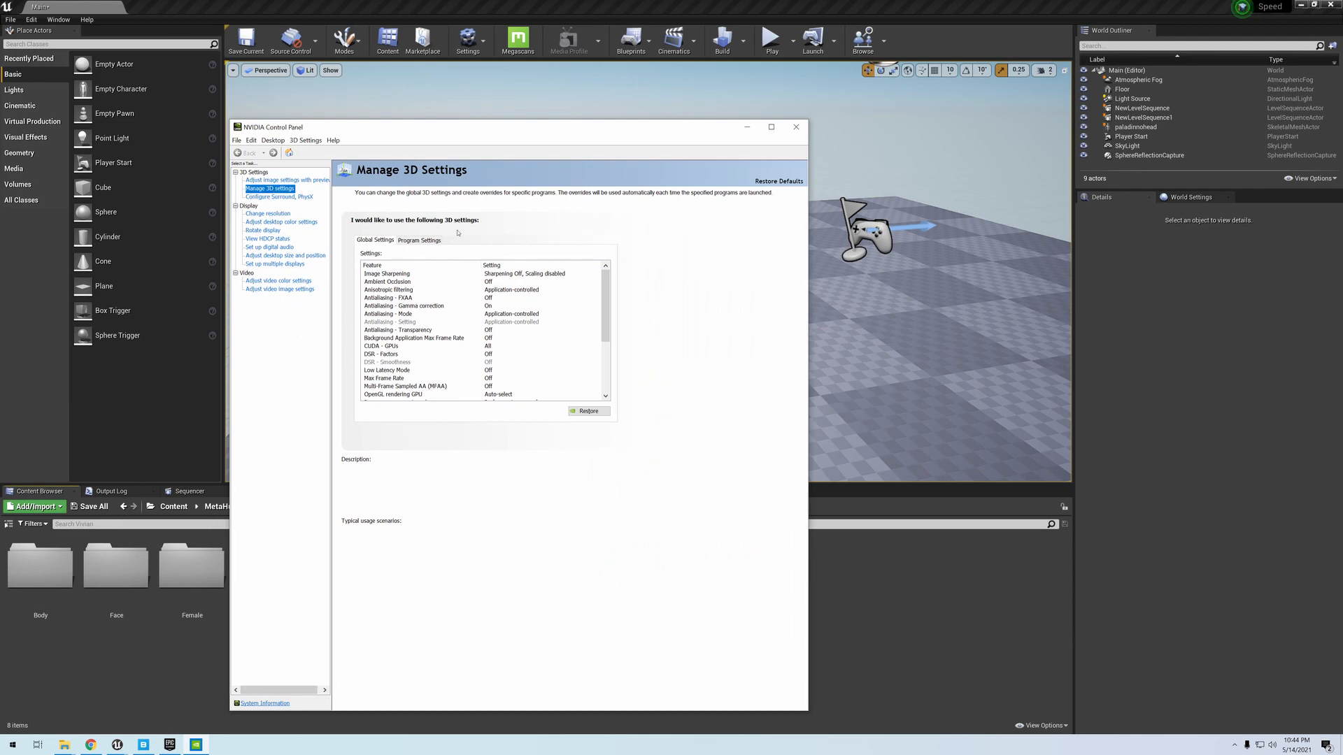
{"action": "scroll", "coordinate": [420, 335], "scroll_direction": "down", "scroll_amount": 4}
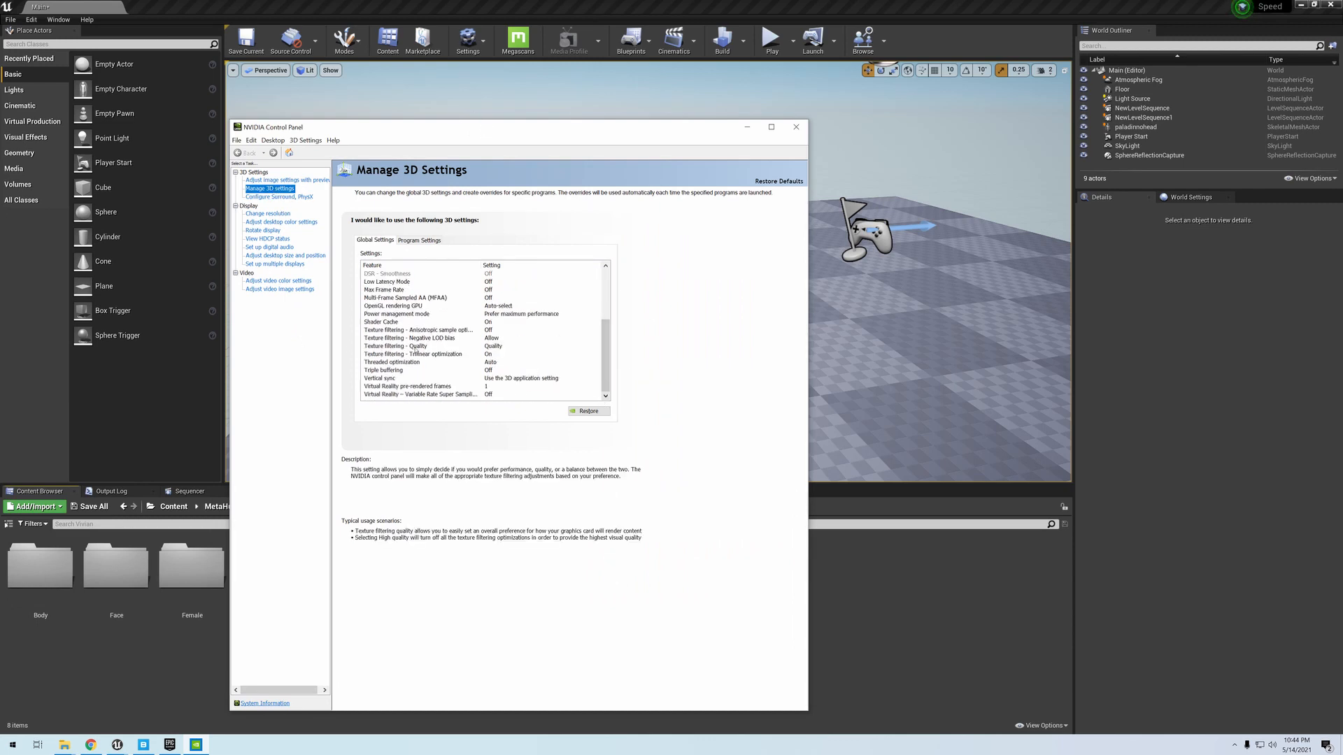
{"action": "left_click", "coordinate": [513, 314]}
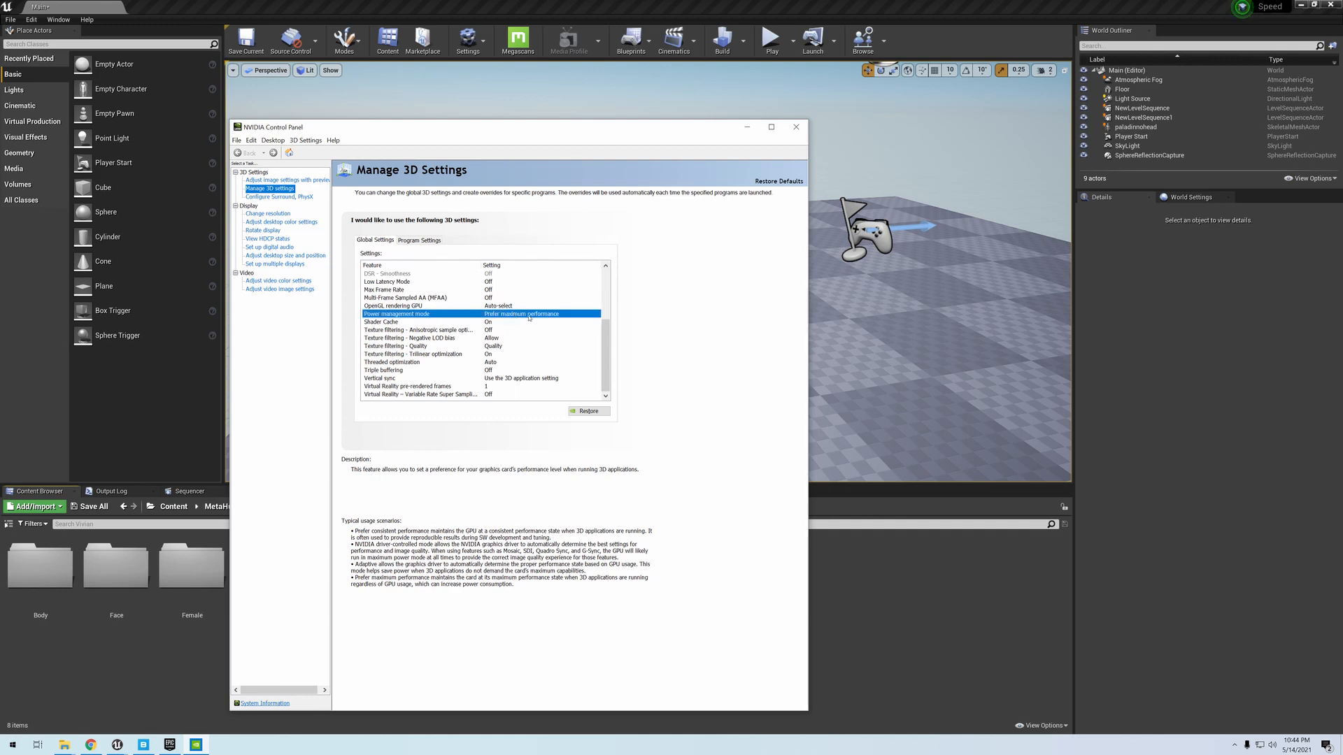
{"action": "left_click", "coordinate": [533, 315]}
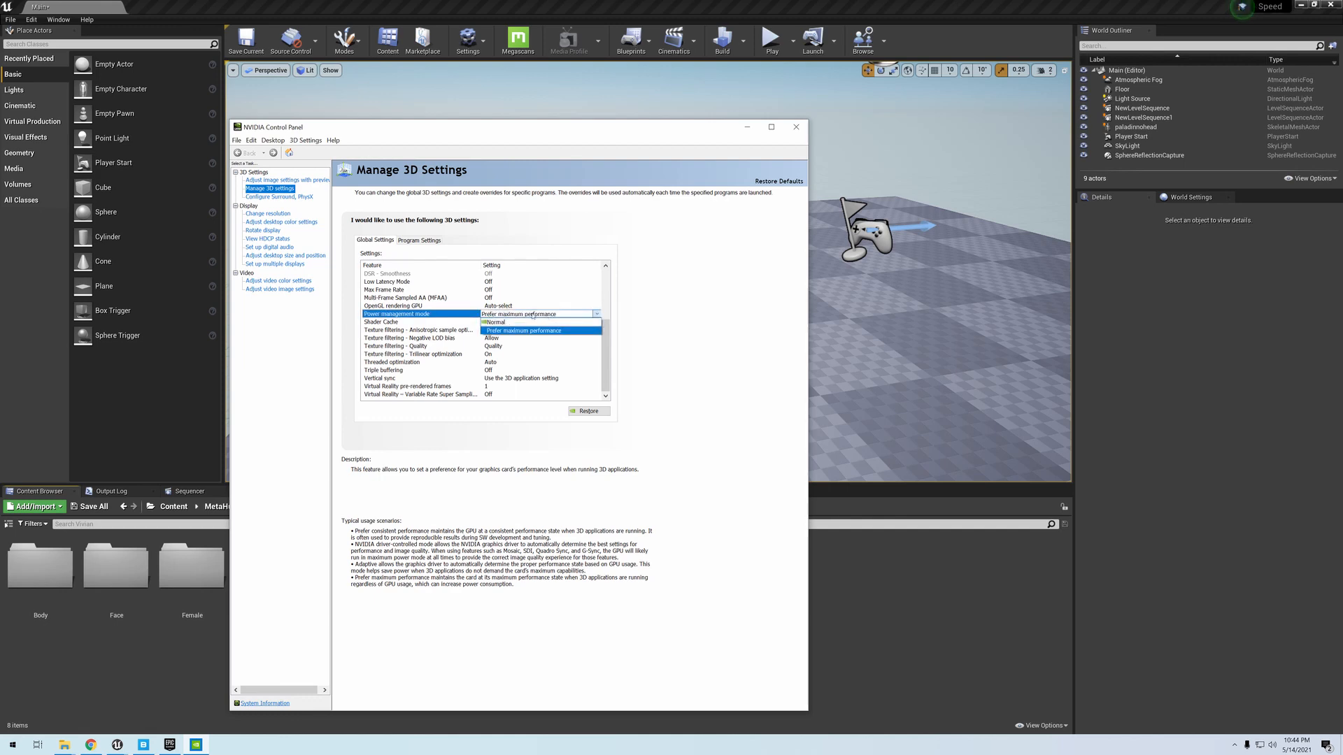
{"action": "left_click", "coordinate": [502, 331]}
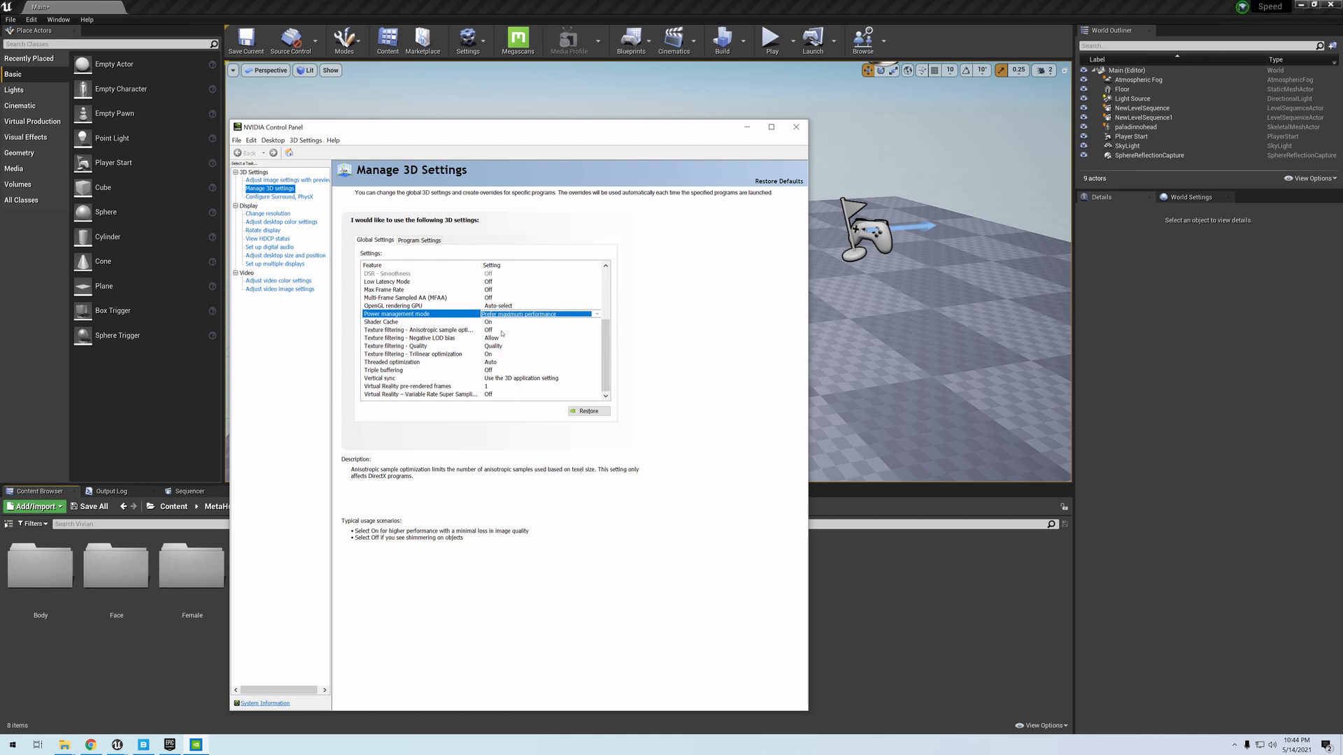
{"action": "left_click", "coordinate": [791, 128]}
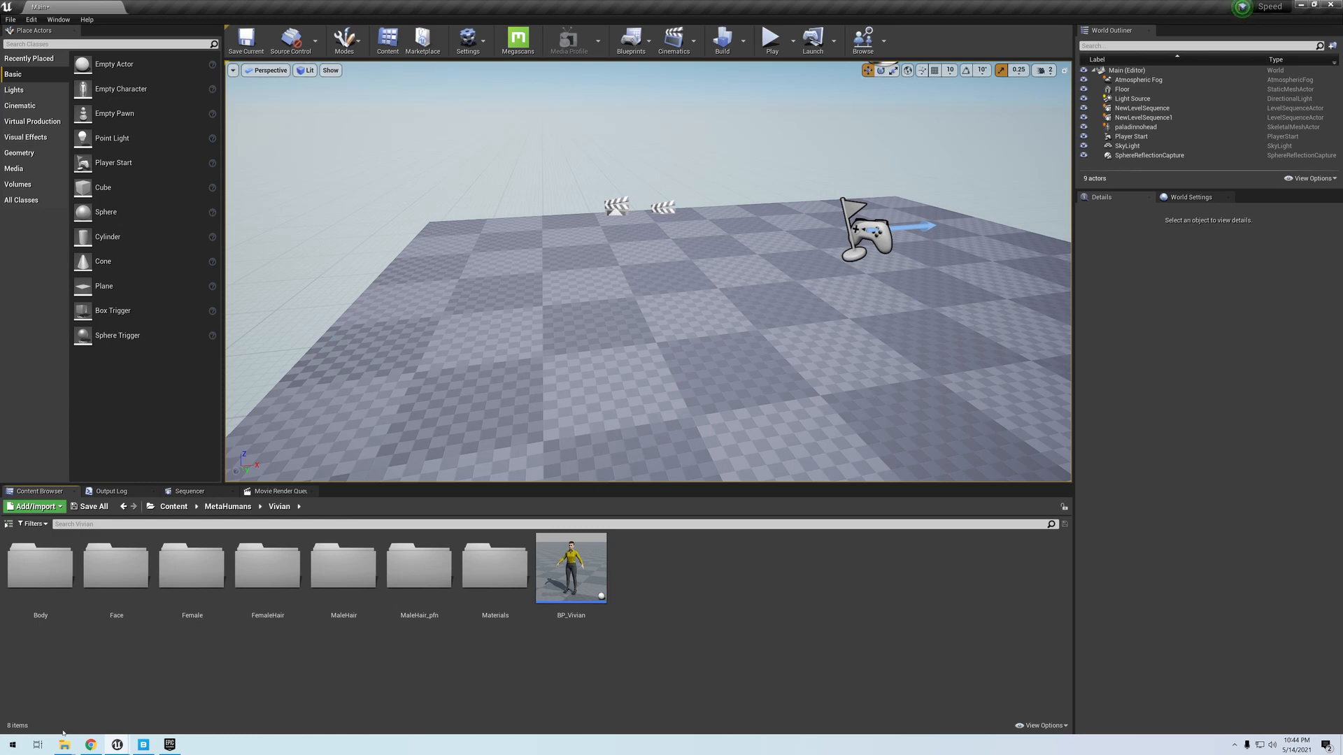
- Open the DefaultEngine configuration file from Documents > Unreal Projects > Speed > Config and examine its r.ReflectionCaptureResolution setting
{"action": "mouse_move", "coordinate": [65, 744]}
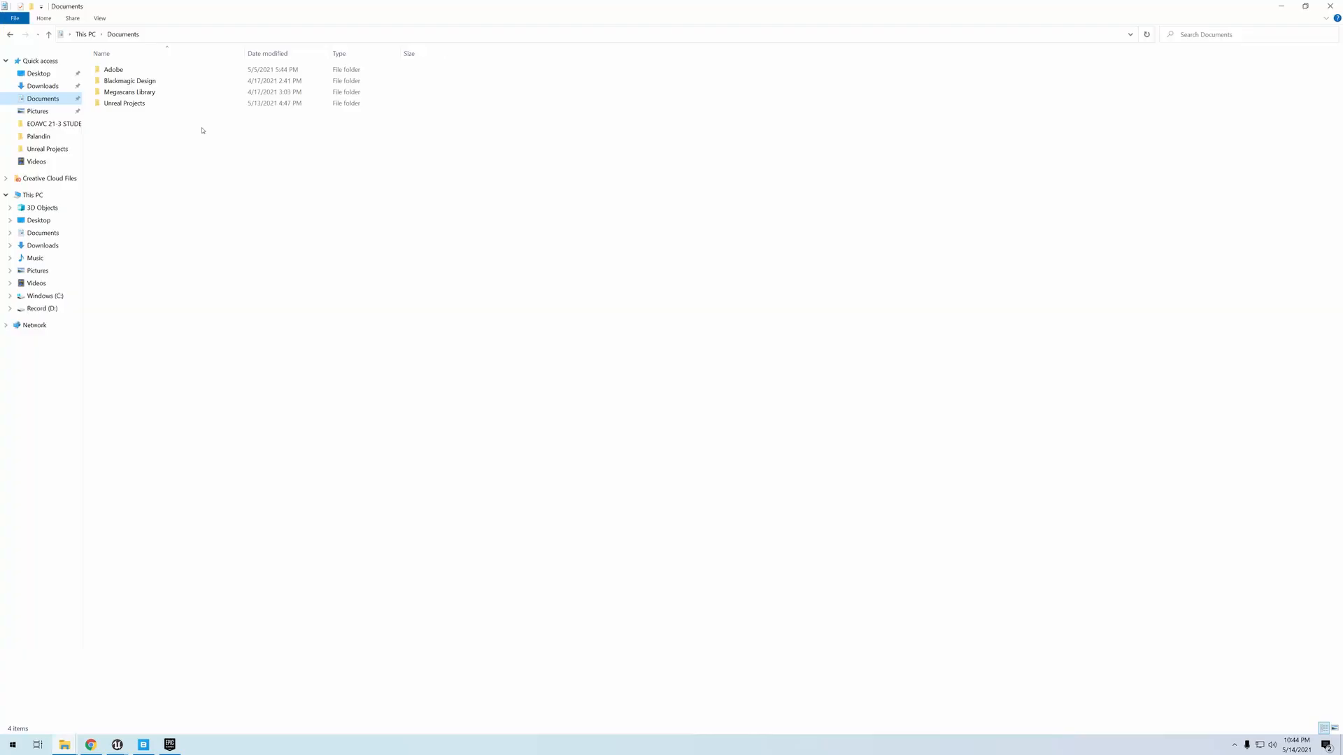
{"action": "double_click", "coordinate": [126, 103]}
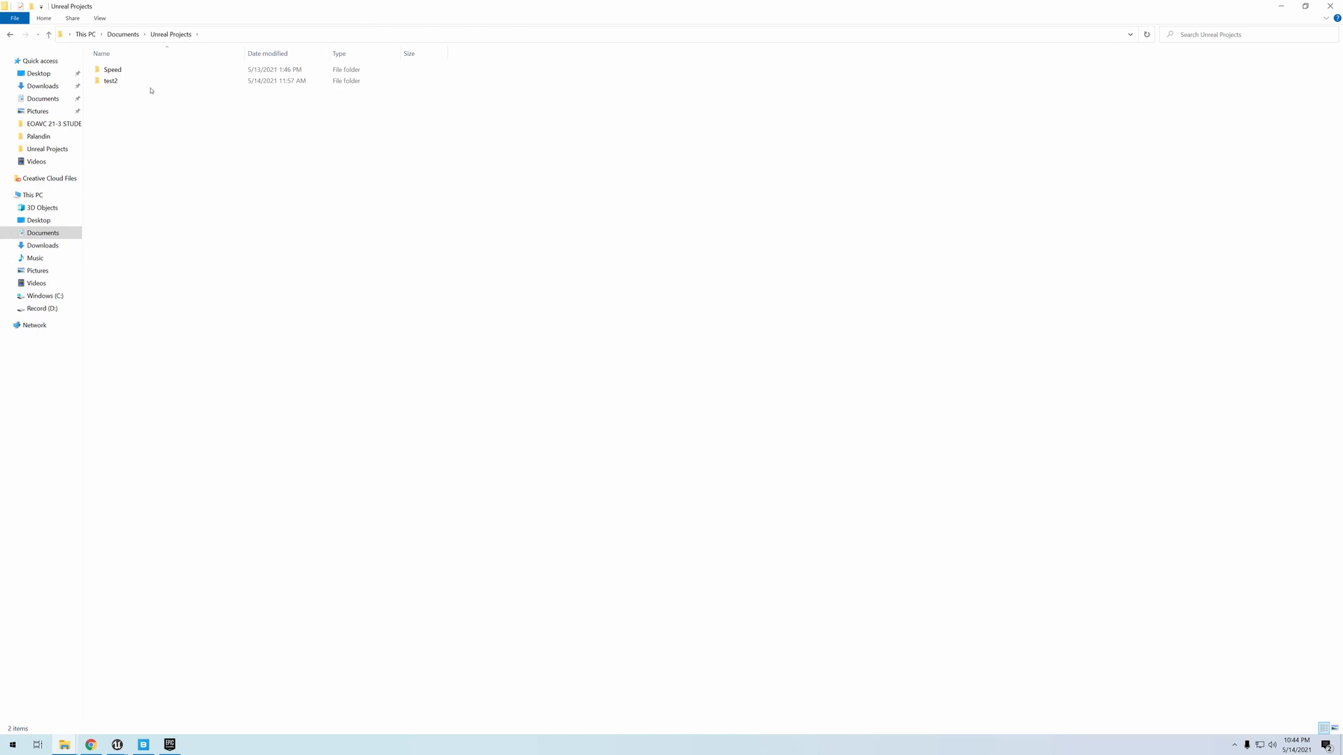
{"action": "double_click", "coordinate": [125, 70]}
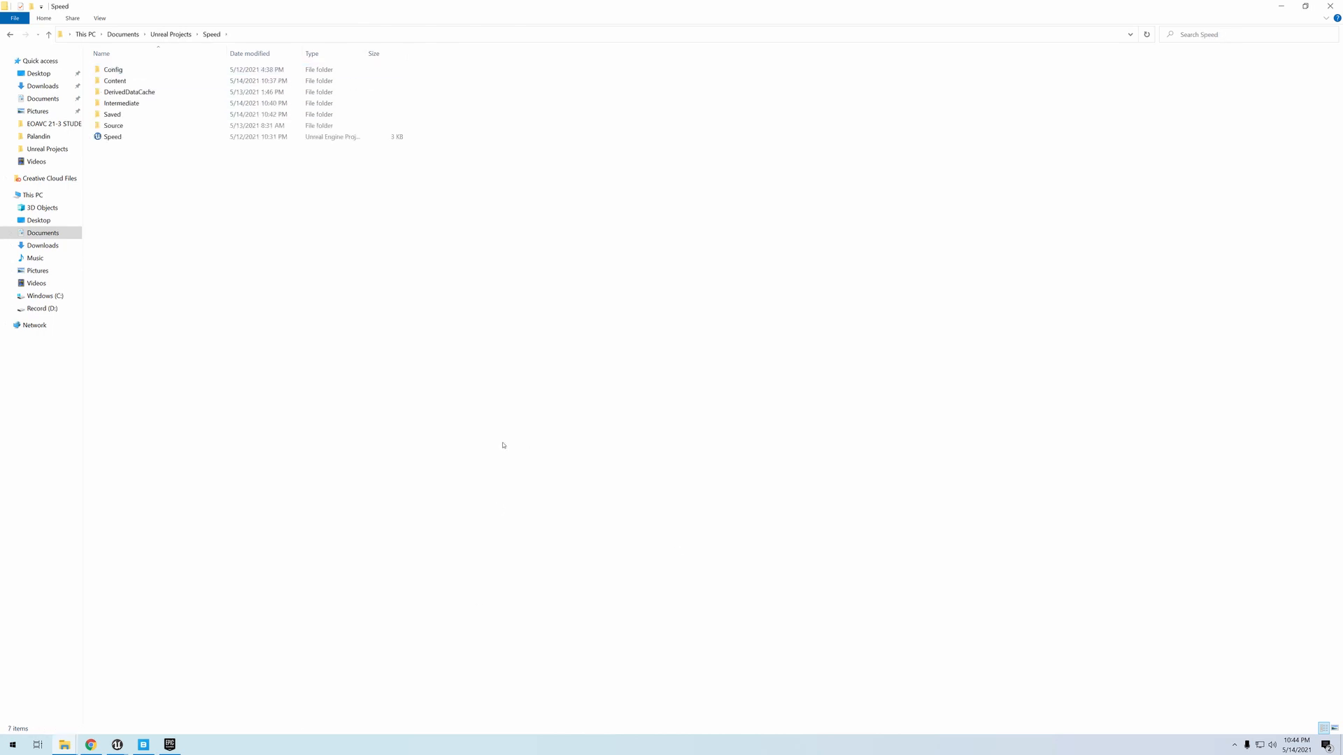
{"action": "double_click", "coordinate": [141, 72]}
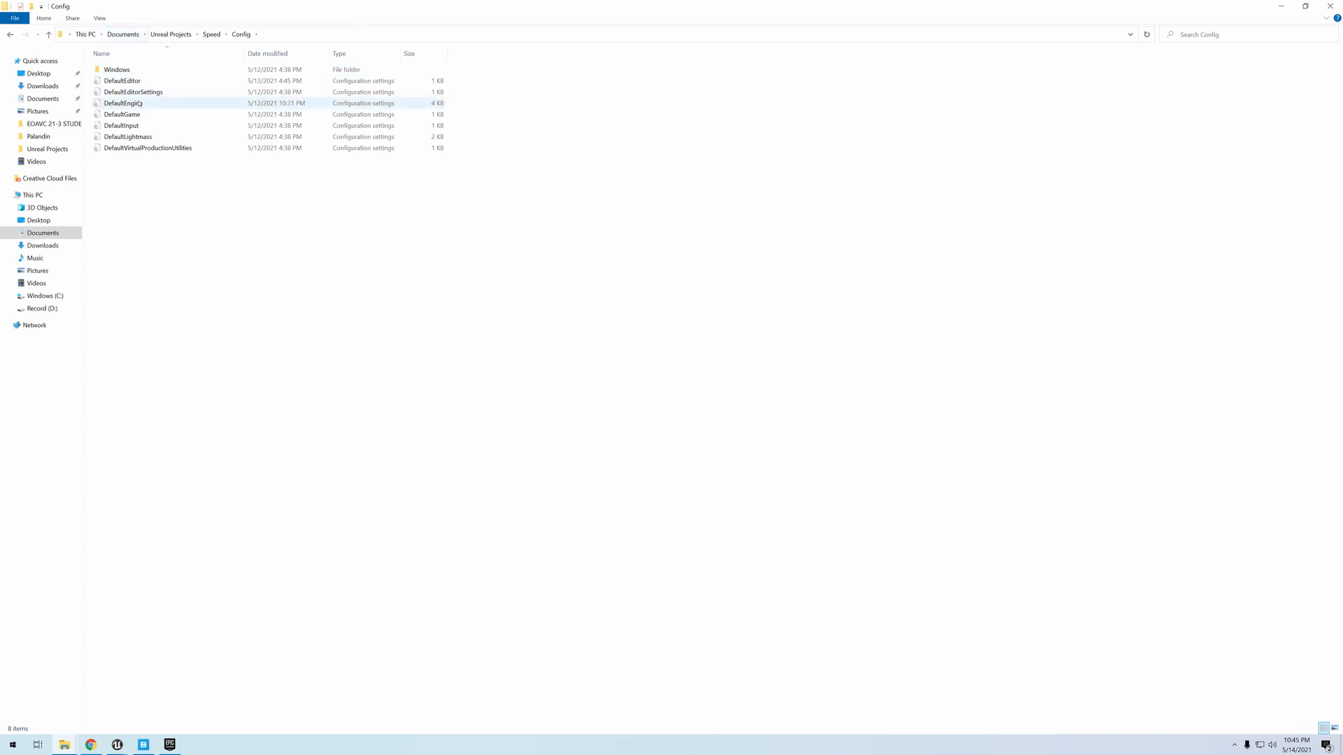
{"action": "left_click", "coordinate": [142, 105]}
{"action": "double_click", "coordinate": [142, 103]}
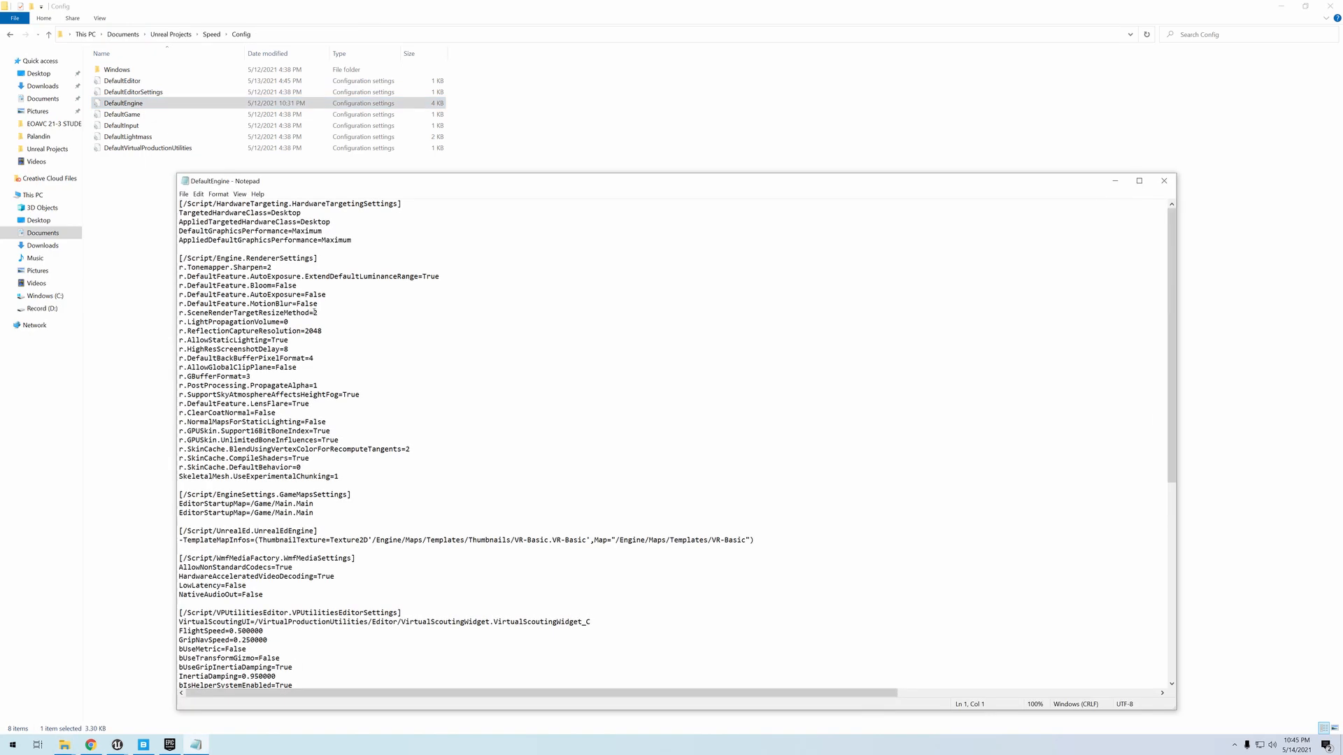
{"action": "left_click_drag", "start_coordinate": [191, 332], "coordinate": [305, 332]}
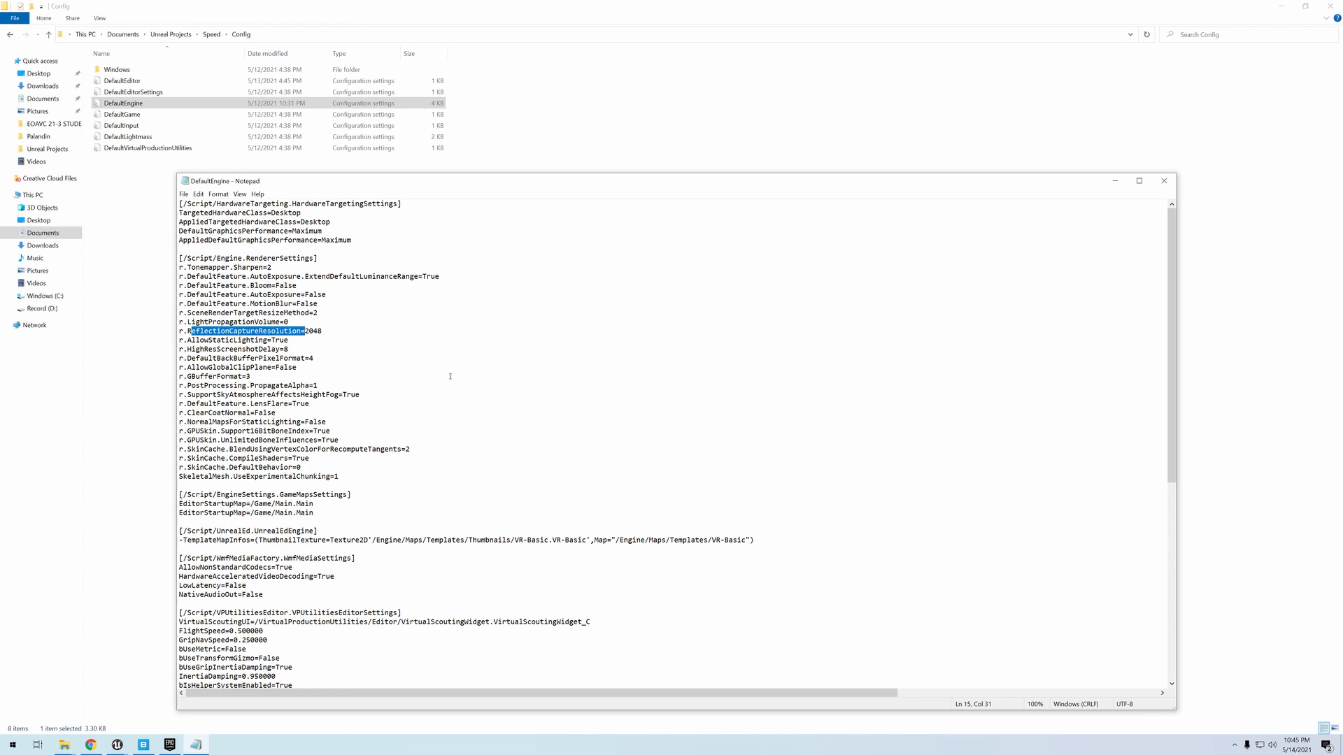
{"action": "left_click_drag", "start_coordinate": [335, 330], "coordinate": [308, 331]}
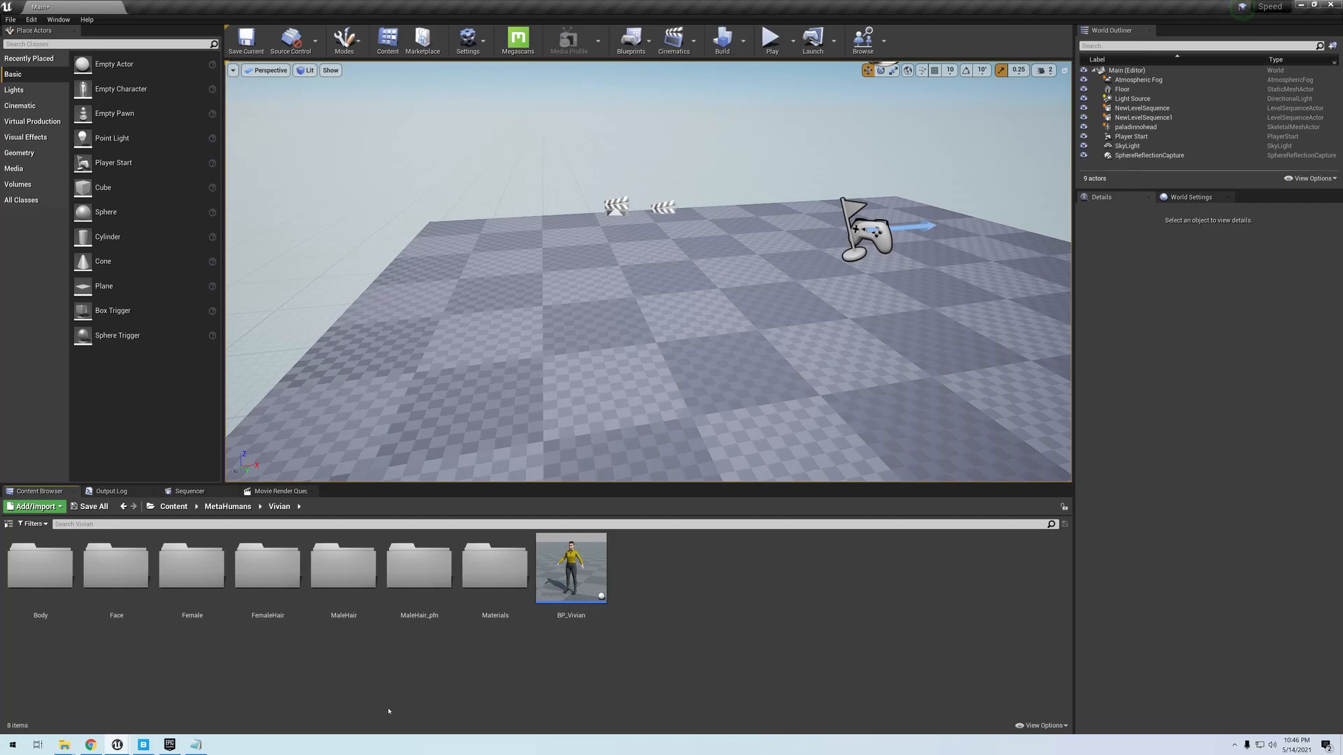
- Place the BP_Vivian MetaHuman on the level's floor and select its LODSync component to show the Forced LOD setting
{"action": "left_click_drag", "start_coordinate": [571, 568], "coordinate": [580, 340]}
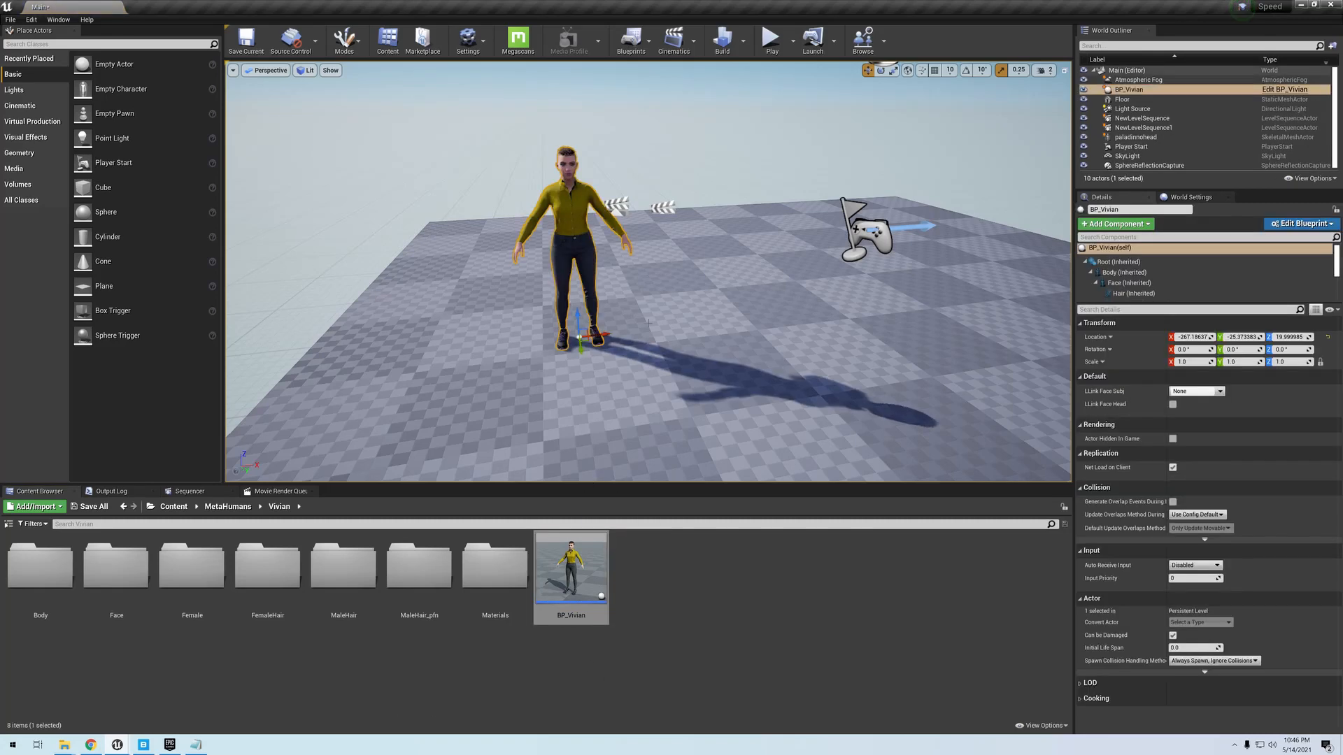
{"action": "right_click_drag", "start_coordinate": [648, 324], "coordinate": [678, 344]}
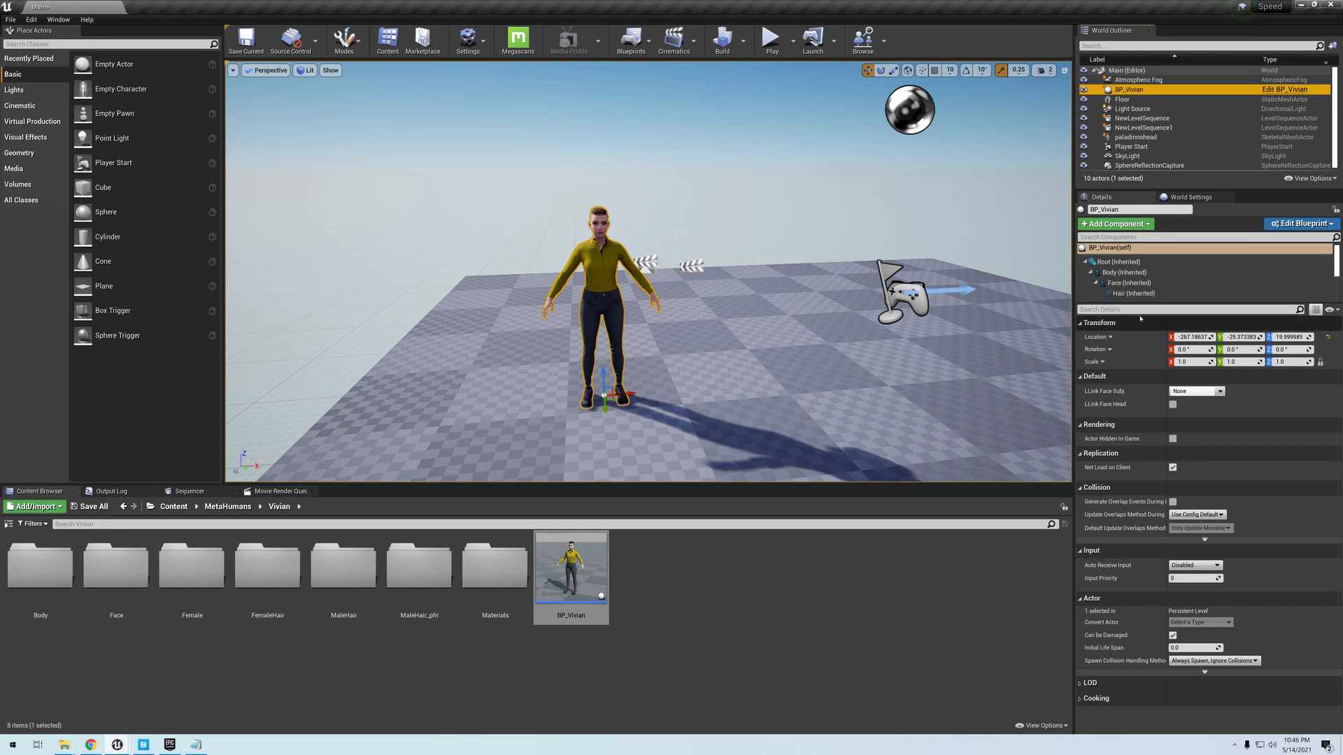
{"action": "left_click_drag", "start_coordinate": [1140, 308], "coordinate": [1139, 434]}
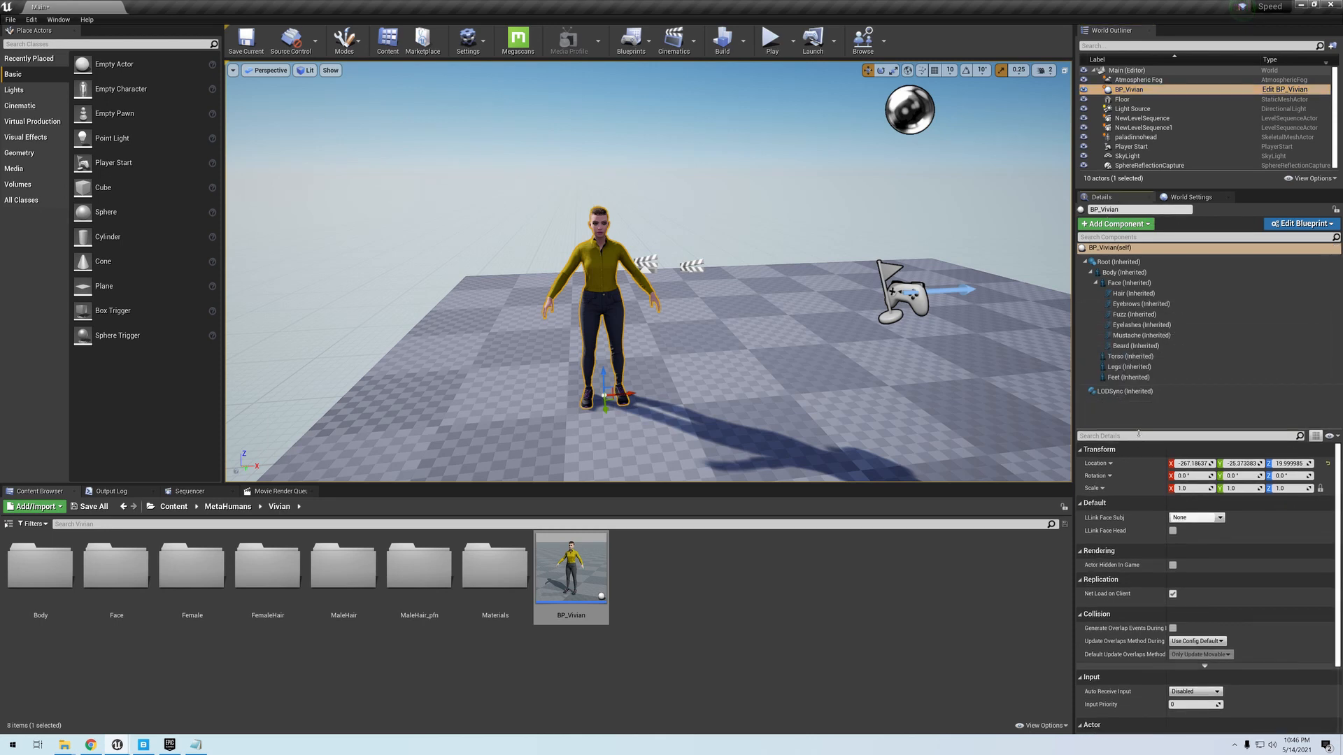
{"action": "left_click", "coordinate": [1122, 393]}
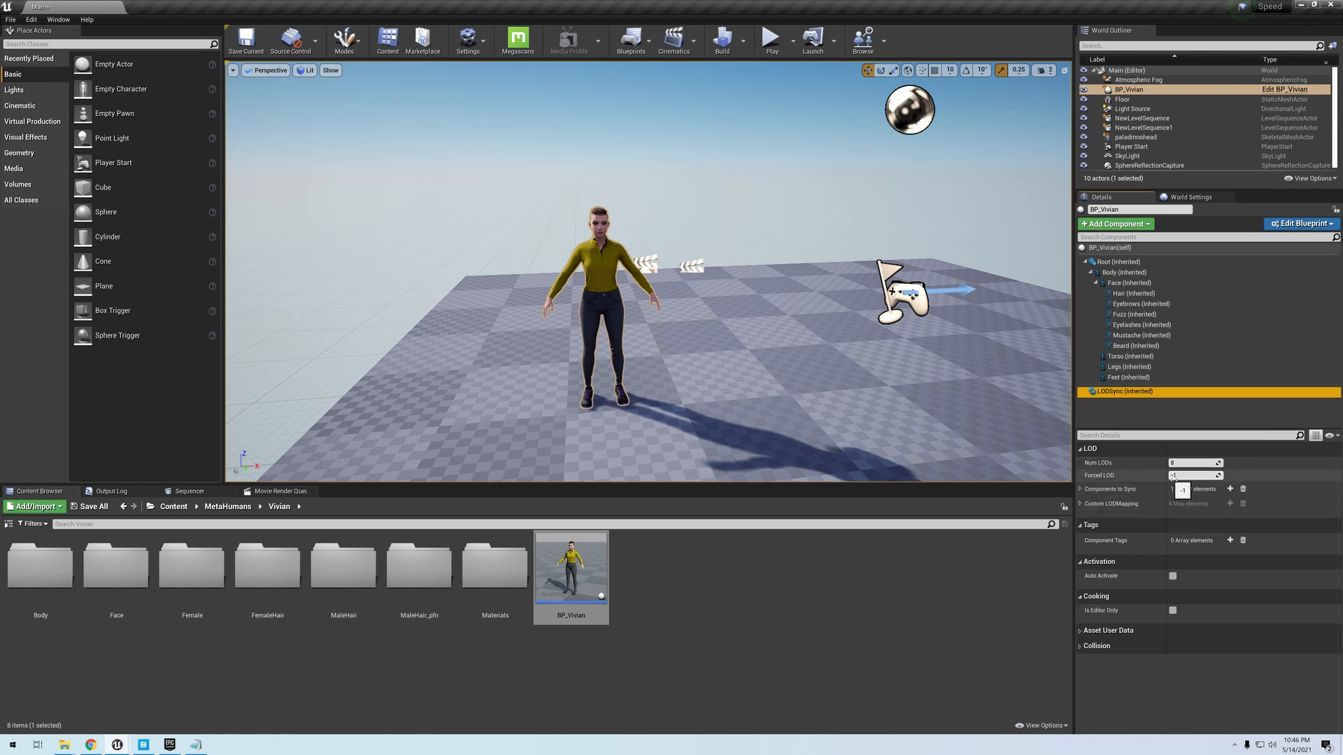
{"action": "mouse_move", "coordinate": [1090, 482]}
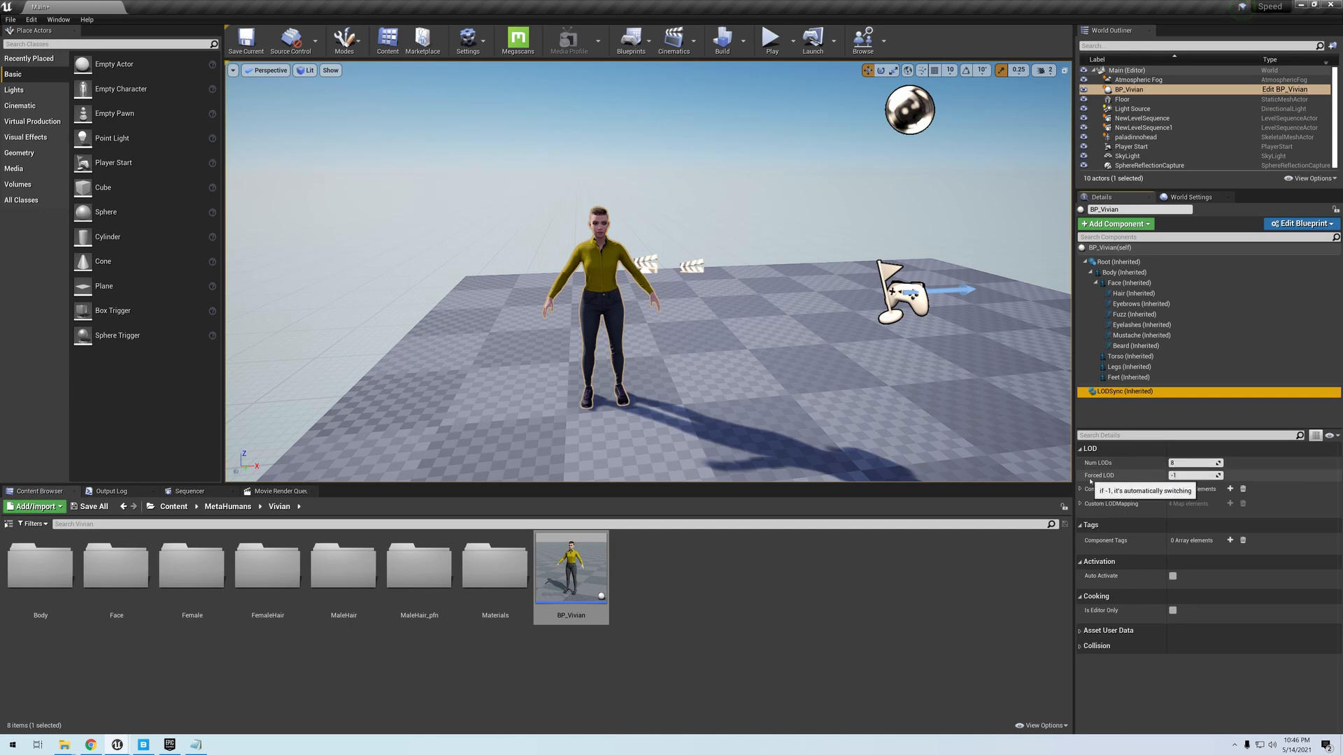
- Switch the viewport to Mesh LOD Coloration and examine how the character's LOD colours change between far and close camera distances
{"action": "left_click", "coordinate": [308, 70]}
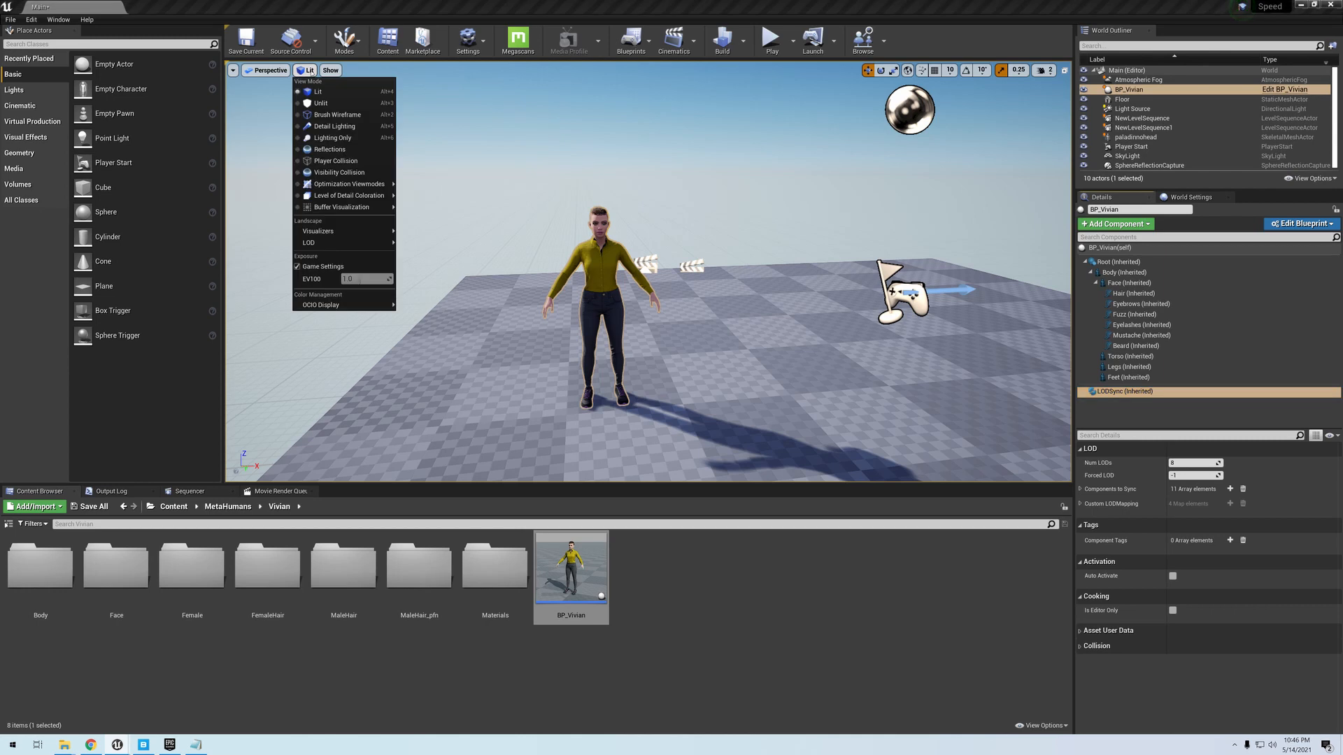
{"action": "mouse_move", "coordinate": [349, 196]}
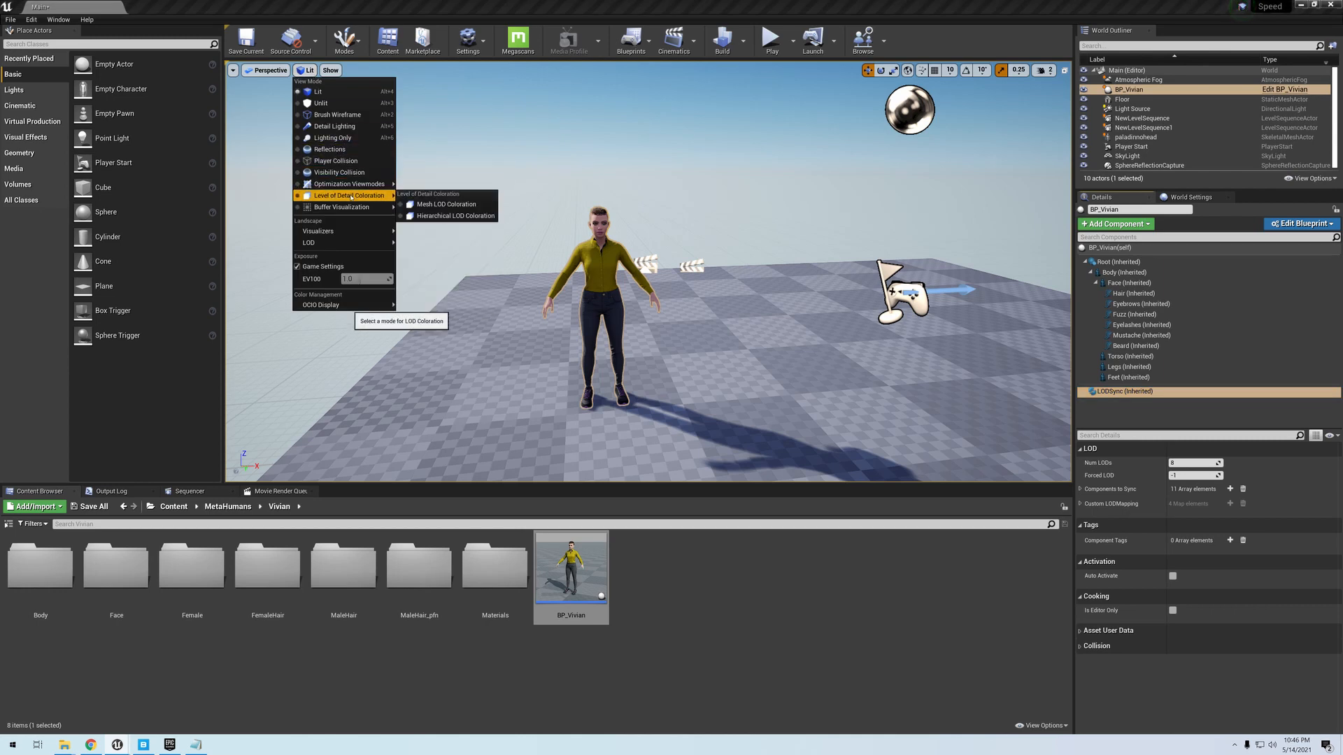
{"action": "left_click", "coordinate": [431, 204]}
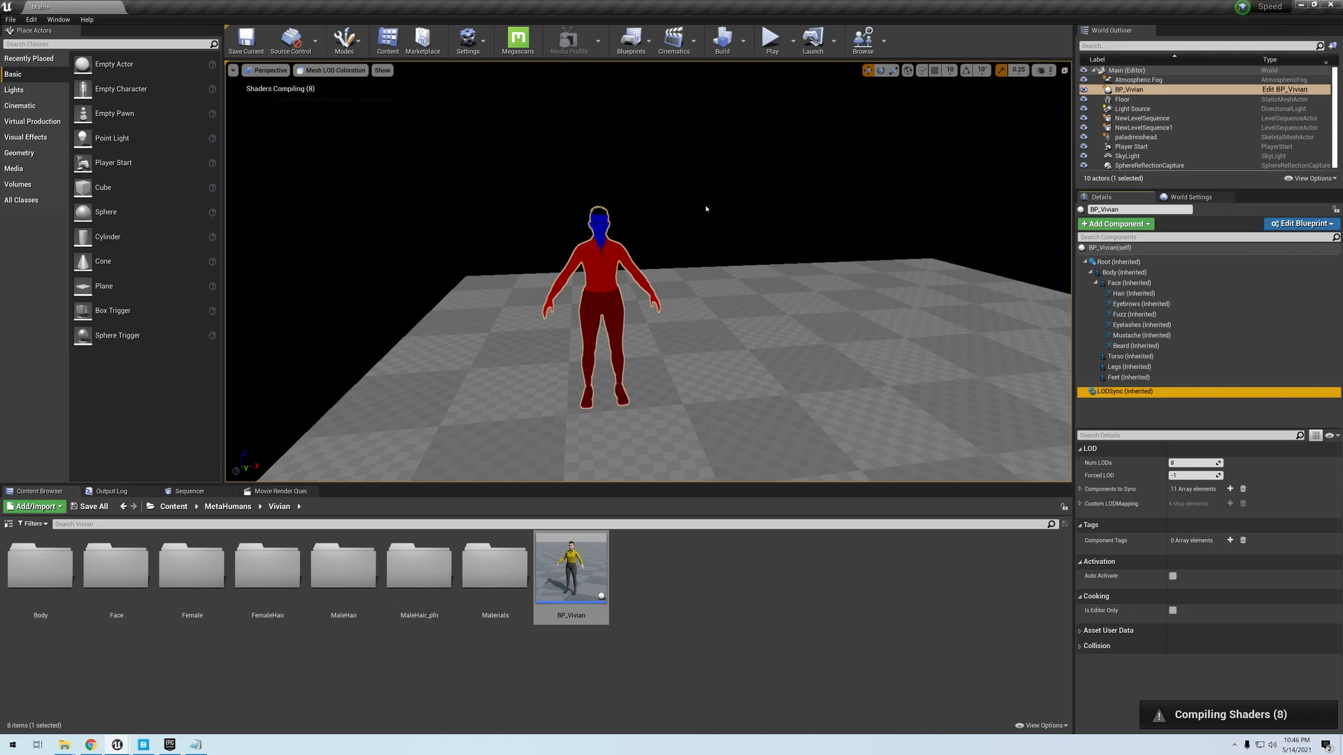
{"action": "right_click_drag", "start_coordinate": [640, 222], "coordinate": [636, 218]}
{"action": "key", "text": "s"}
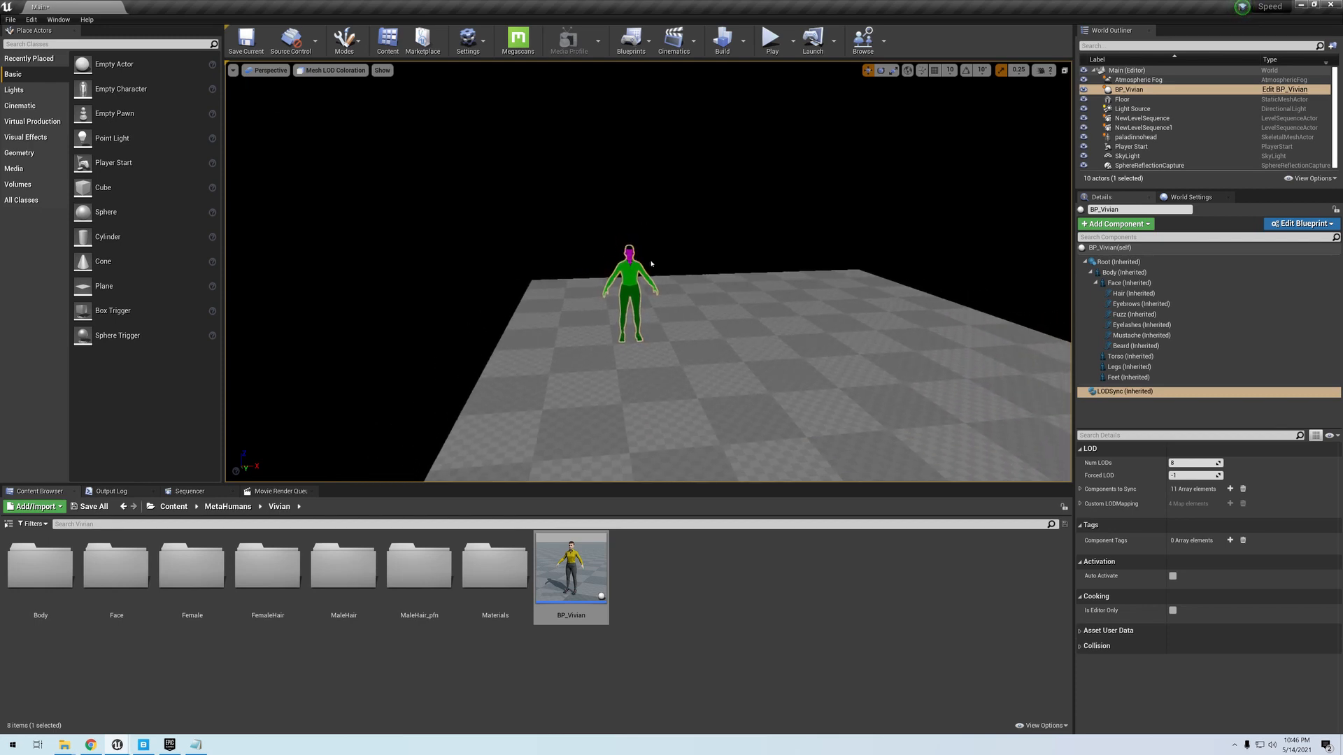
{"action": "key", "text": "w"}
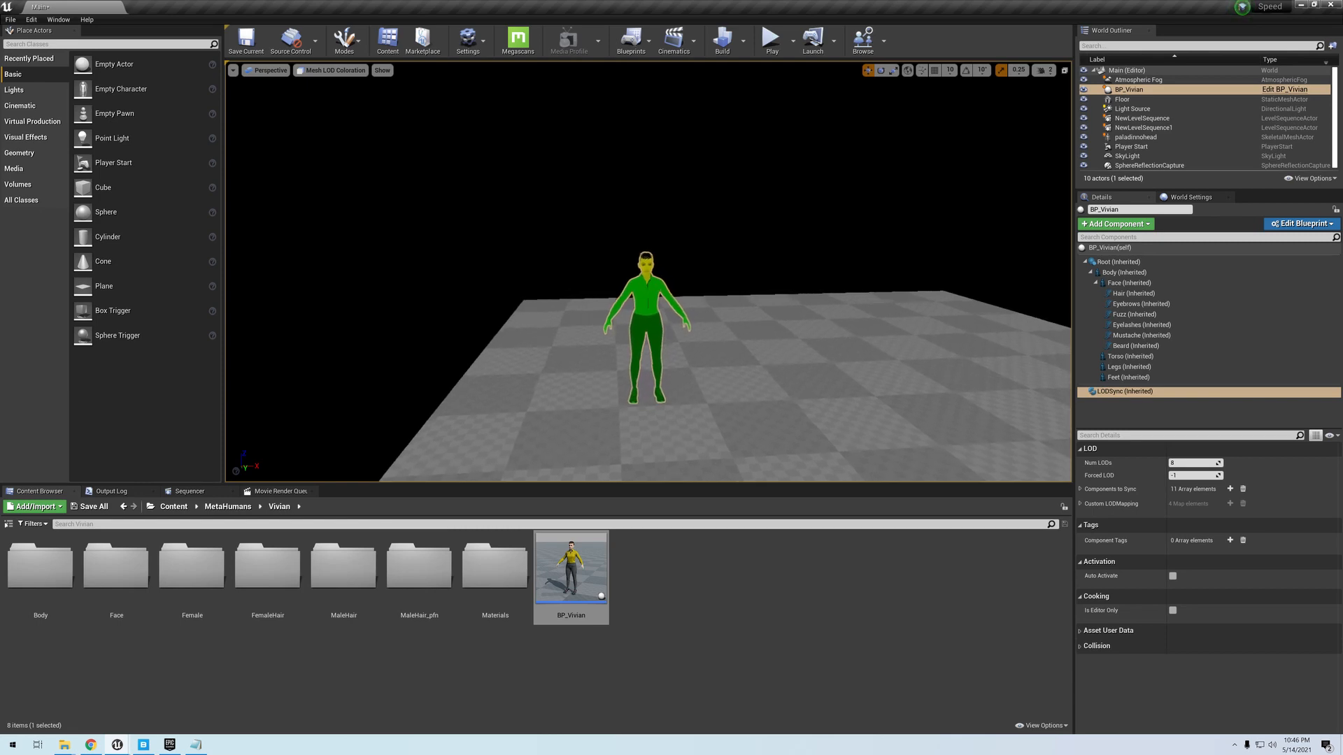
{"action": "key", "text": "w"}
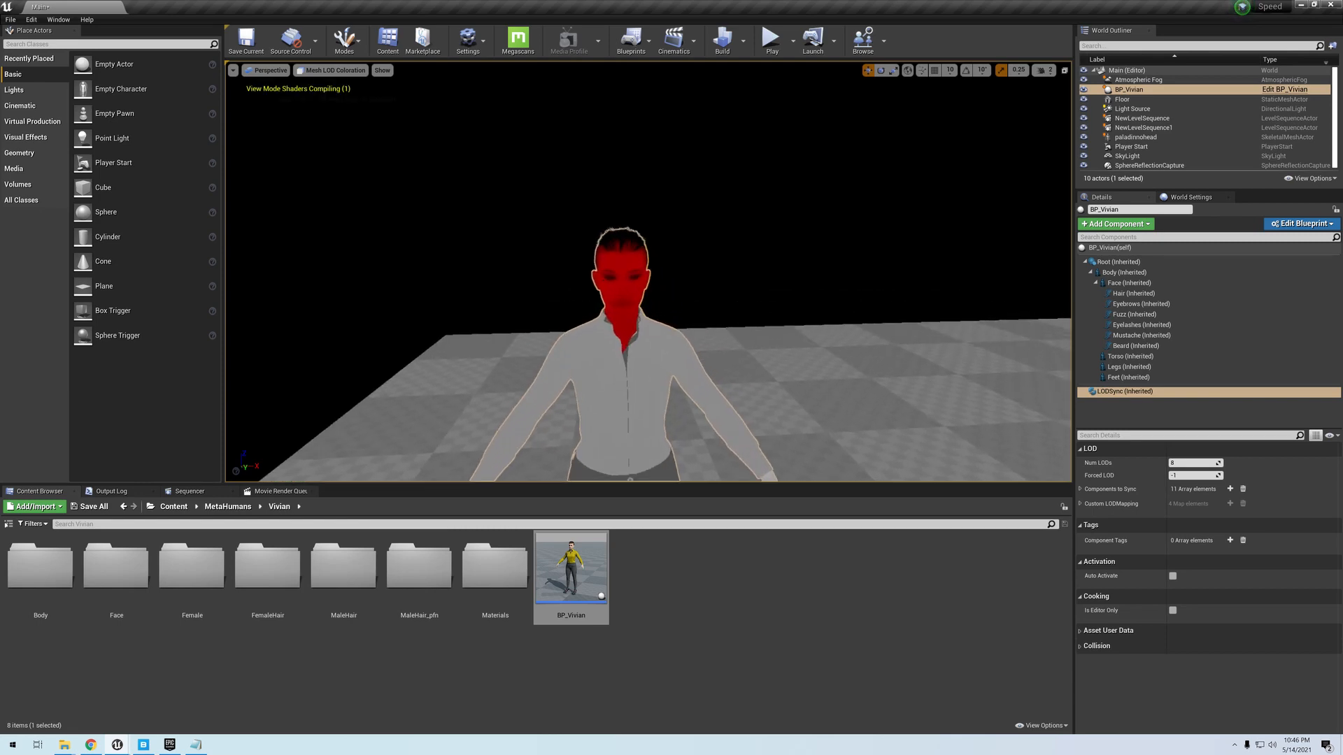
{"action": "key", "text": "w"}
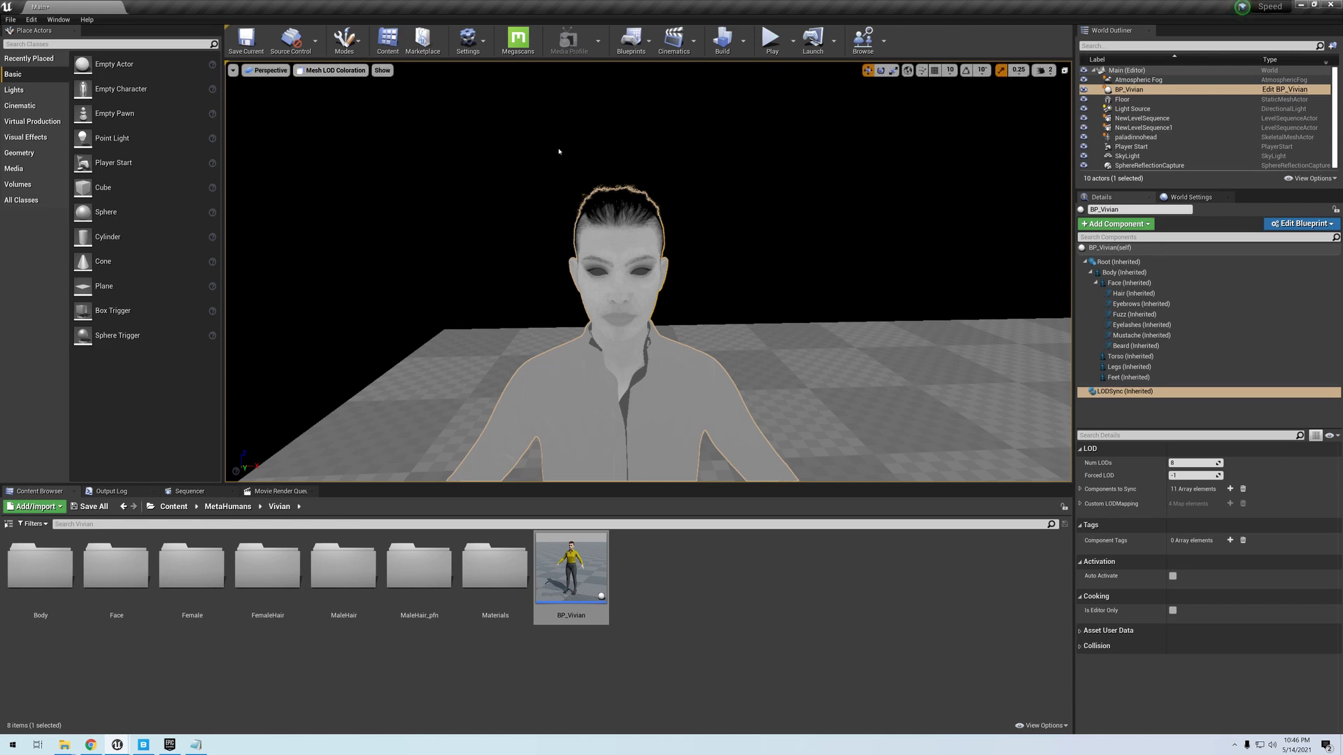
- Return the viewport to Lit mode and examine the character's hair and face from close up and from farther away
{"action": "left_click", "coordinate": [335, 70]}
{"action": "left_click", "coordinate": [329, 89]}
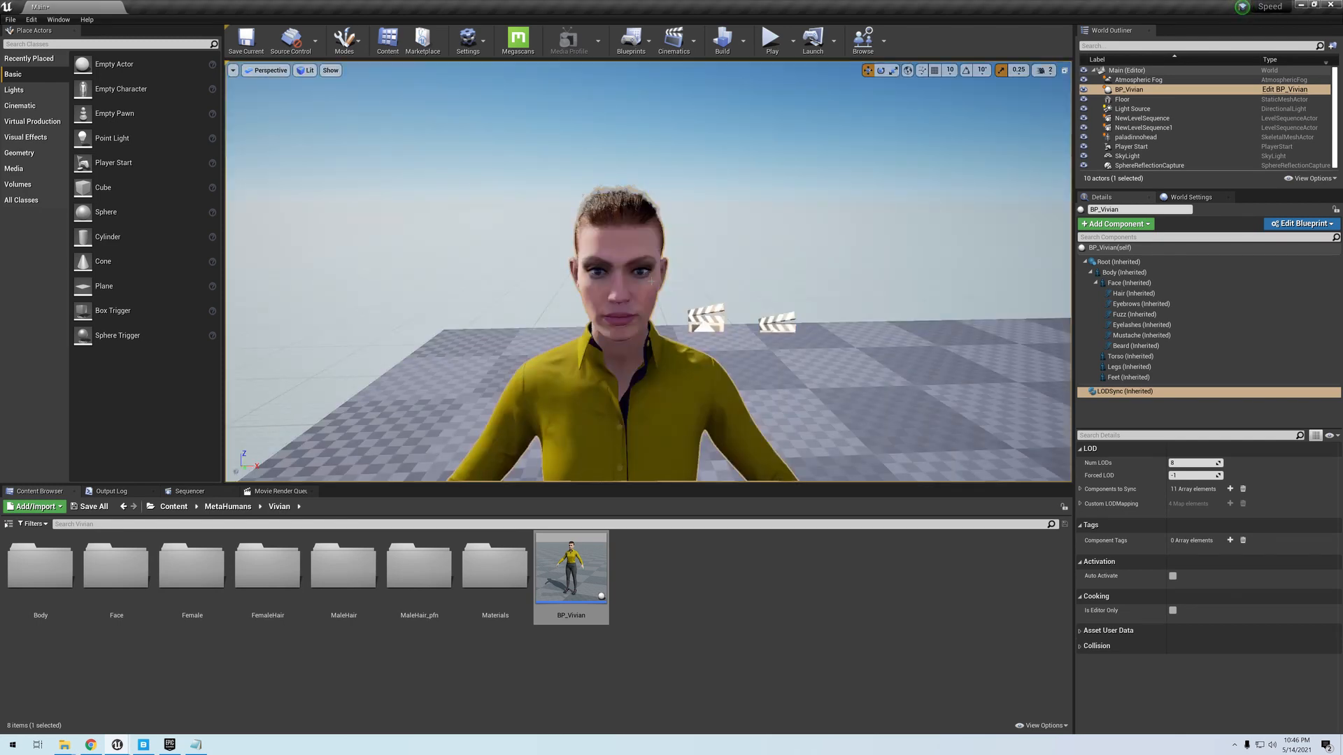
{"action": "right_click_drag", "start_coordinate": [678, 345], "coordinate": [710, 339]}
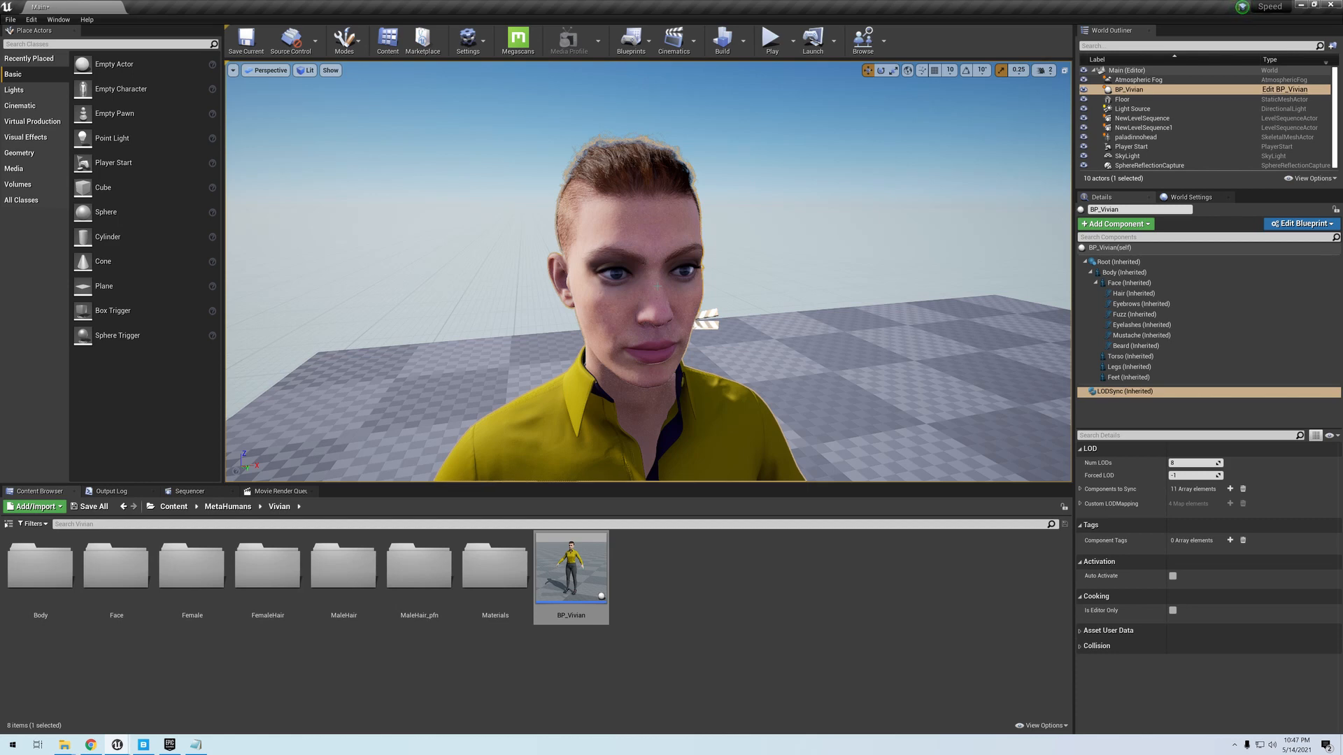
{"action": "key", "text": "s"}
{"action": "right_click_drag", "start_coordinate": [657, 286], "coordinate": [584, 276]}
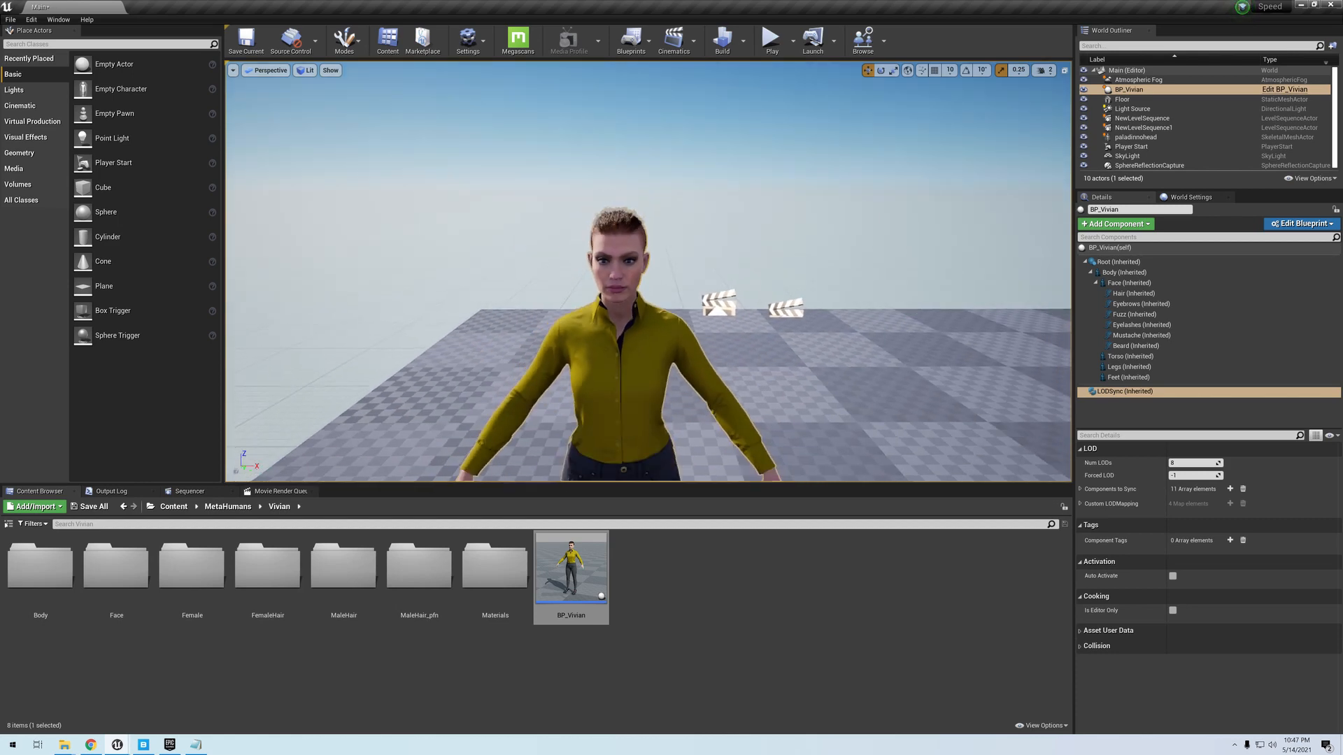
{"action": "key", "text": "s"}
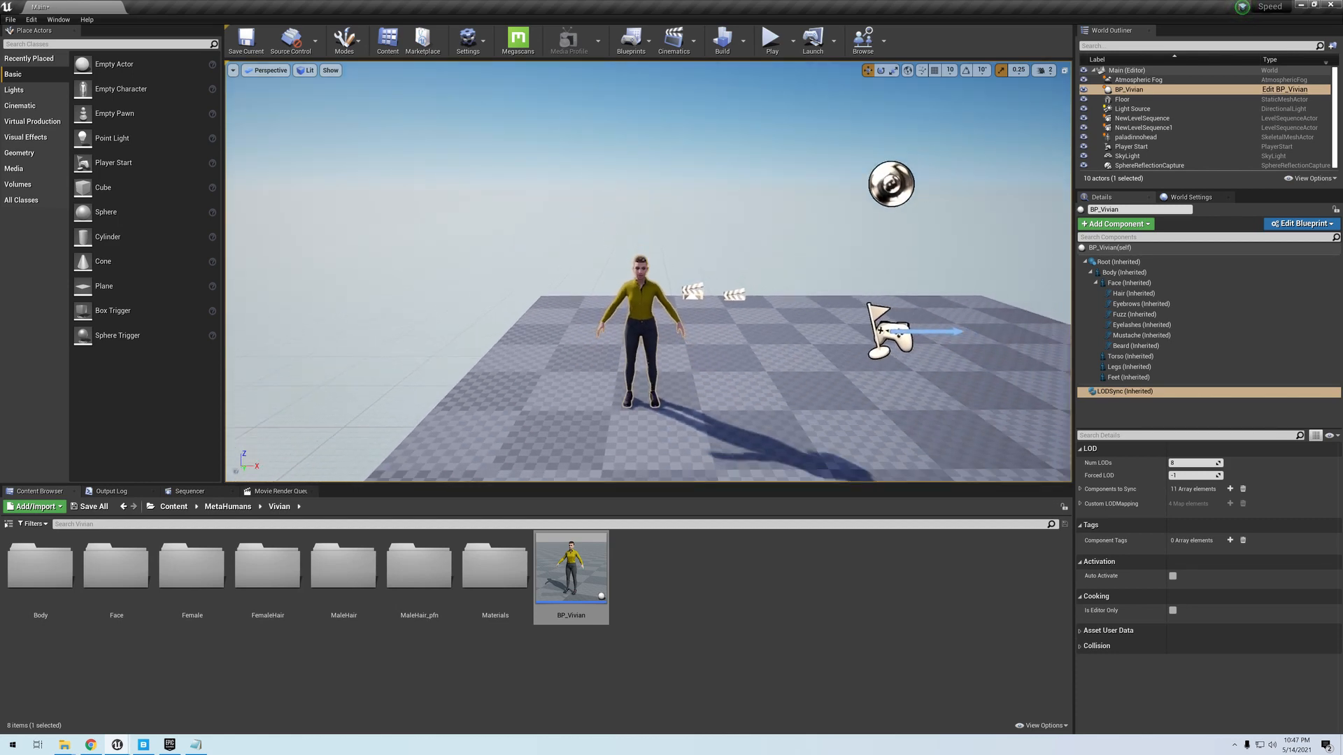
{"action": "key", "text": "s"}
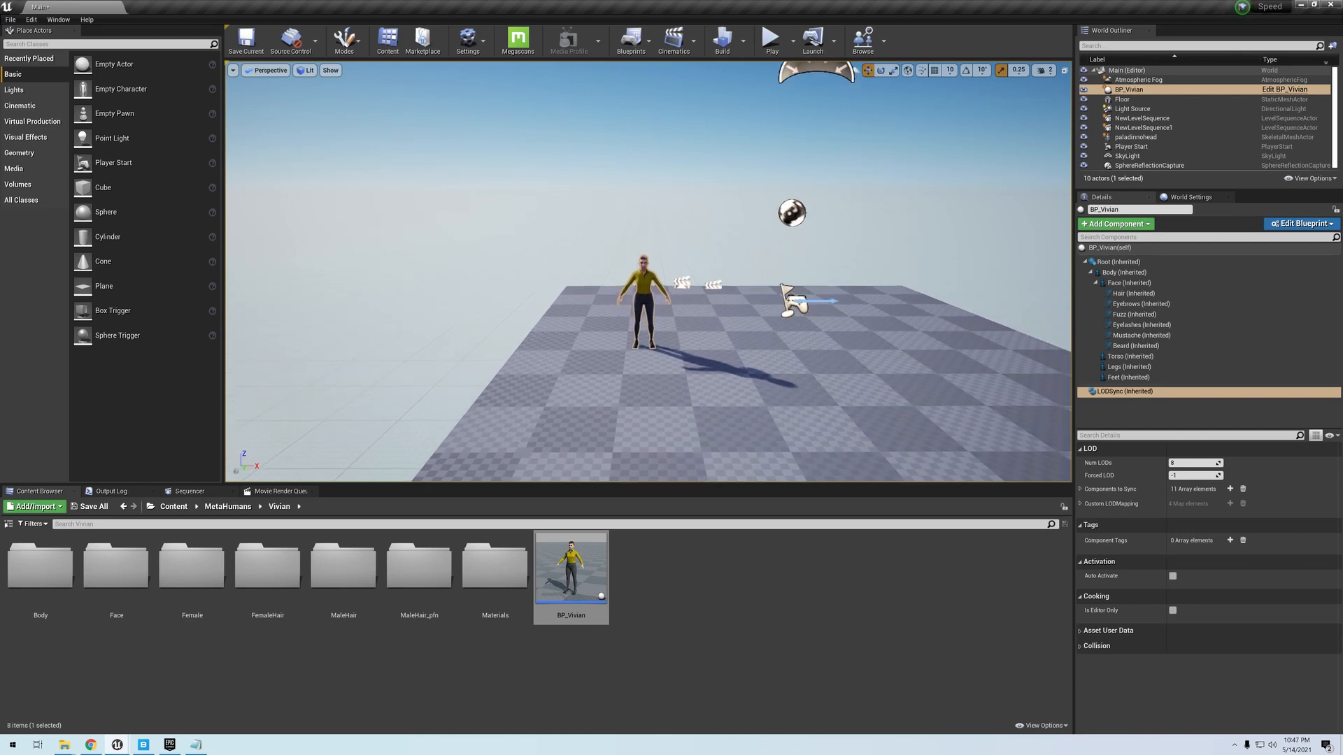
{"action": "key", "text": "q"}
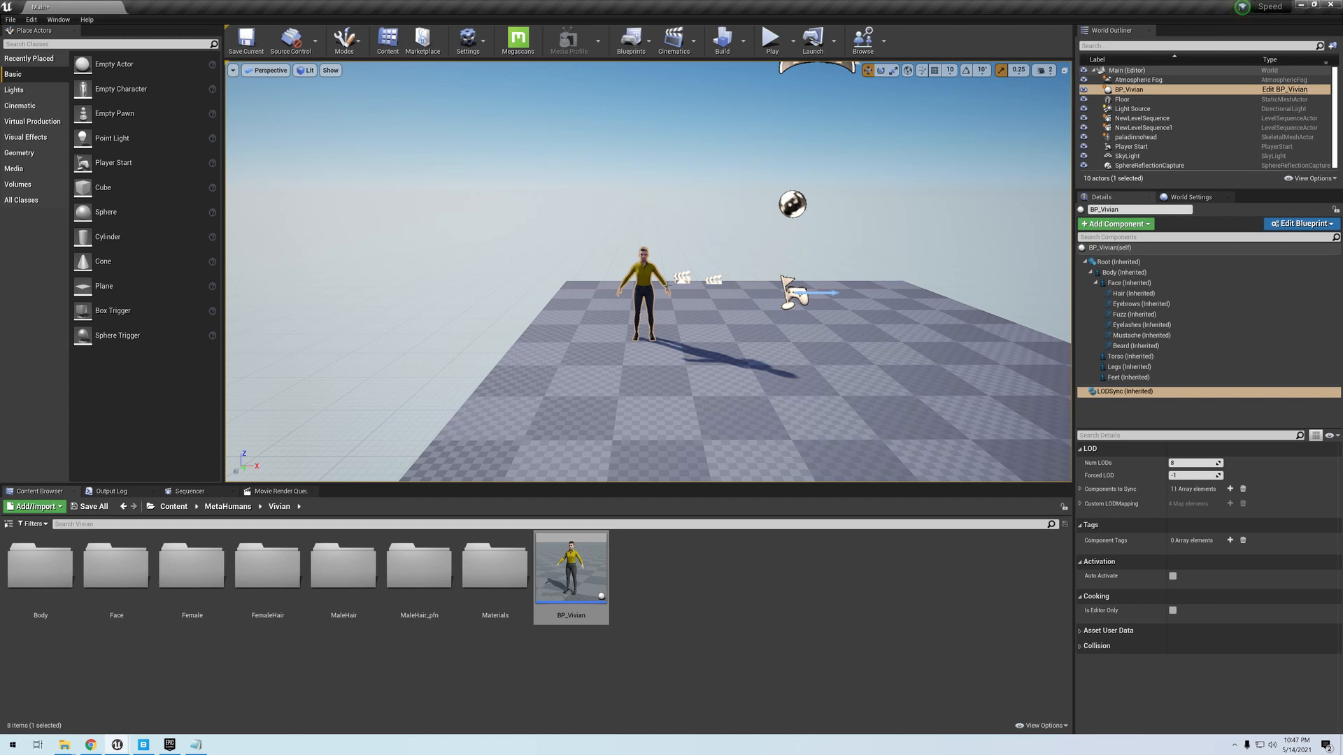
{"action": "key", "text": "w"}
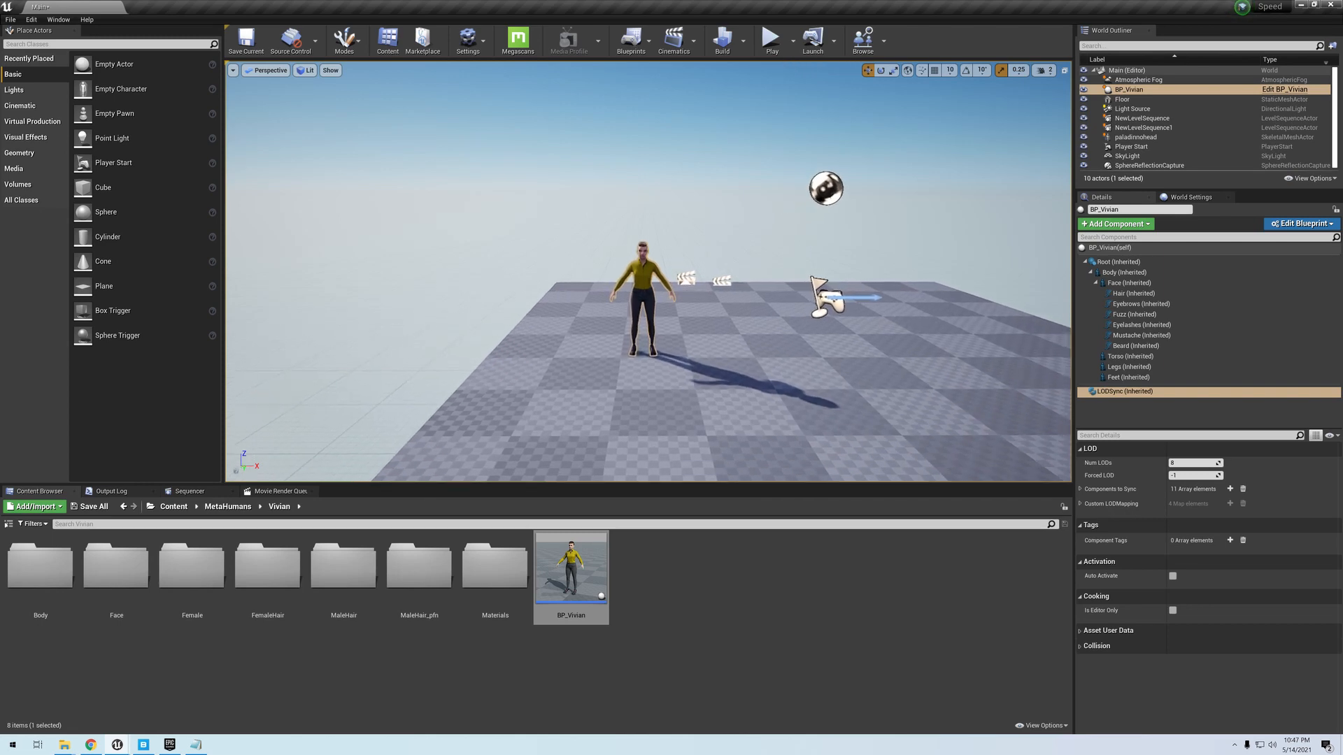
- Set the Vivian LODSync component's Num LODs to 0 while viewing the character's face up close
{"action": "key", "text": "w"}
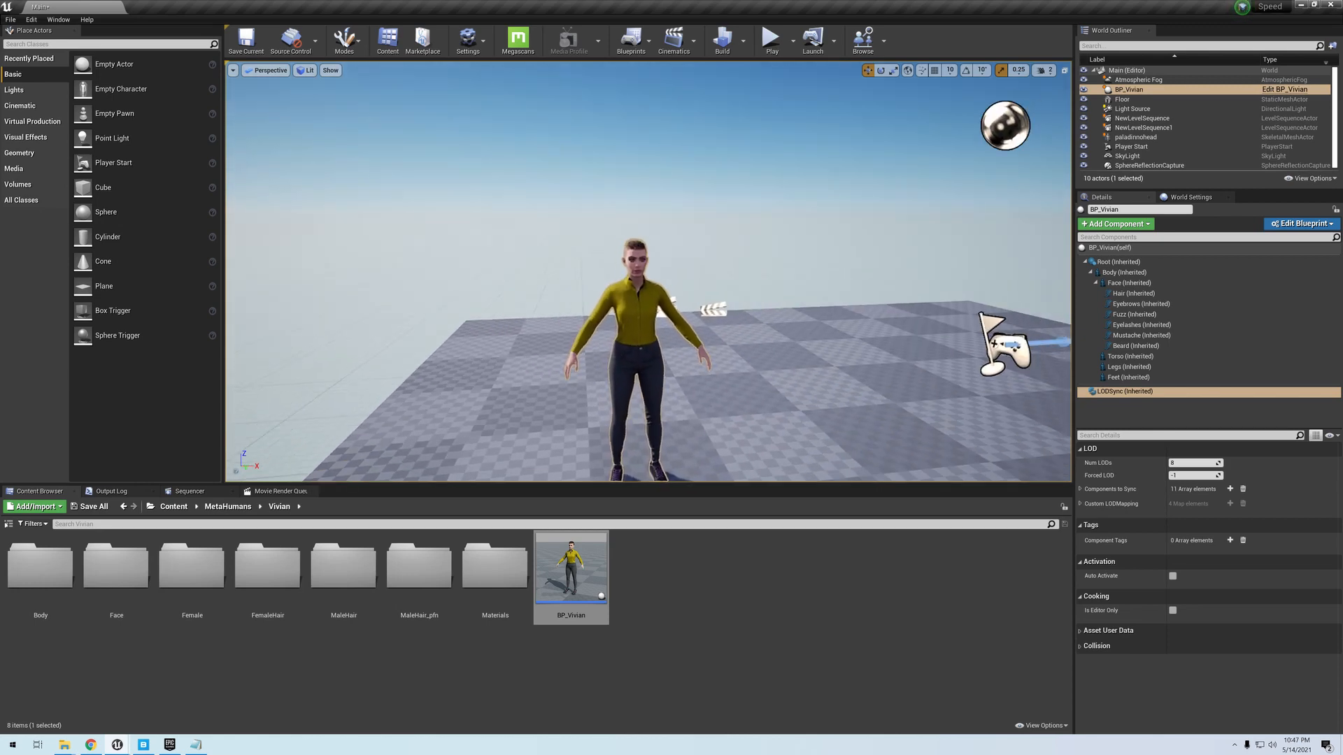
{"action": "key", "text": "w"}
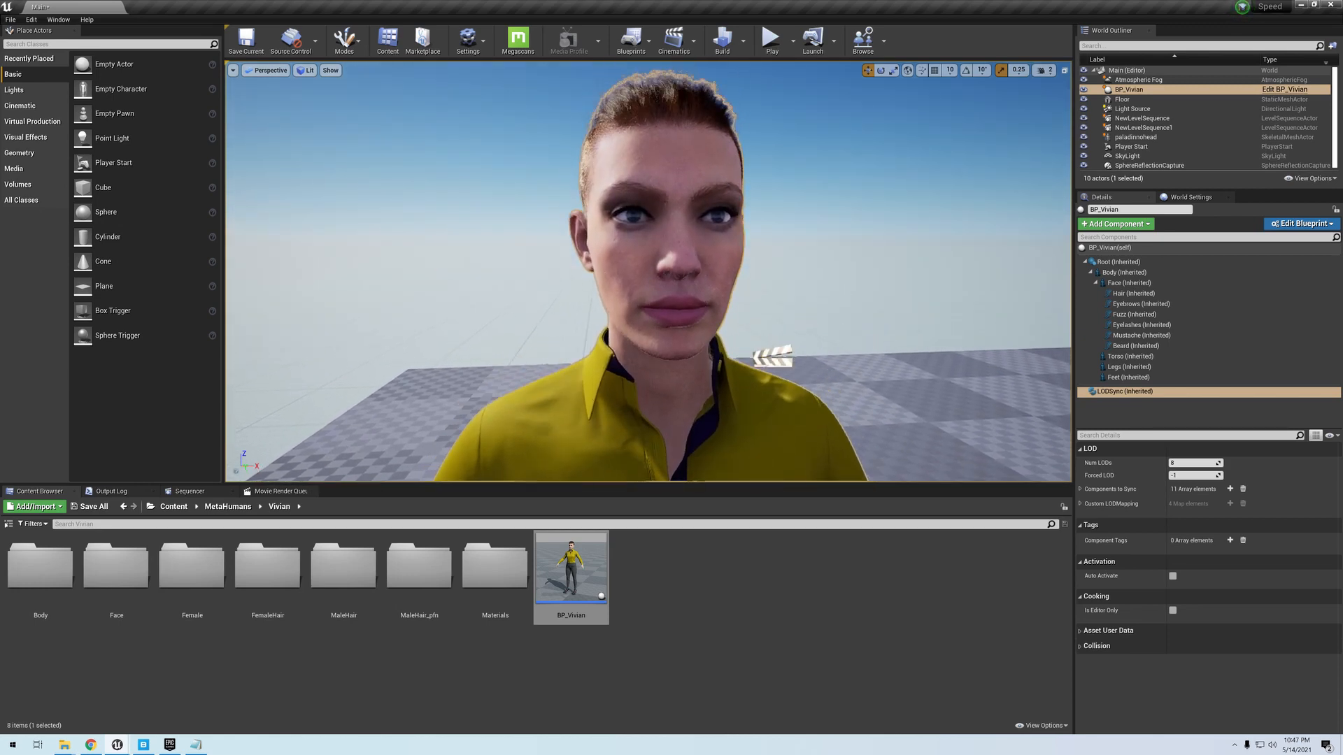
{"action": "key", "text": "w"}
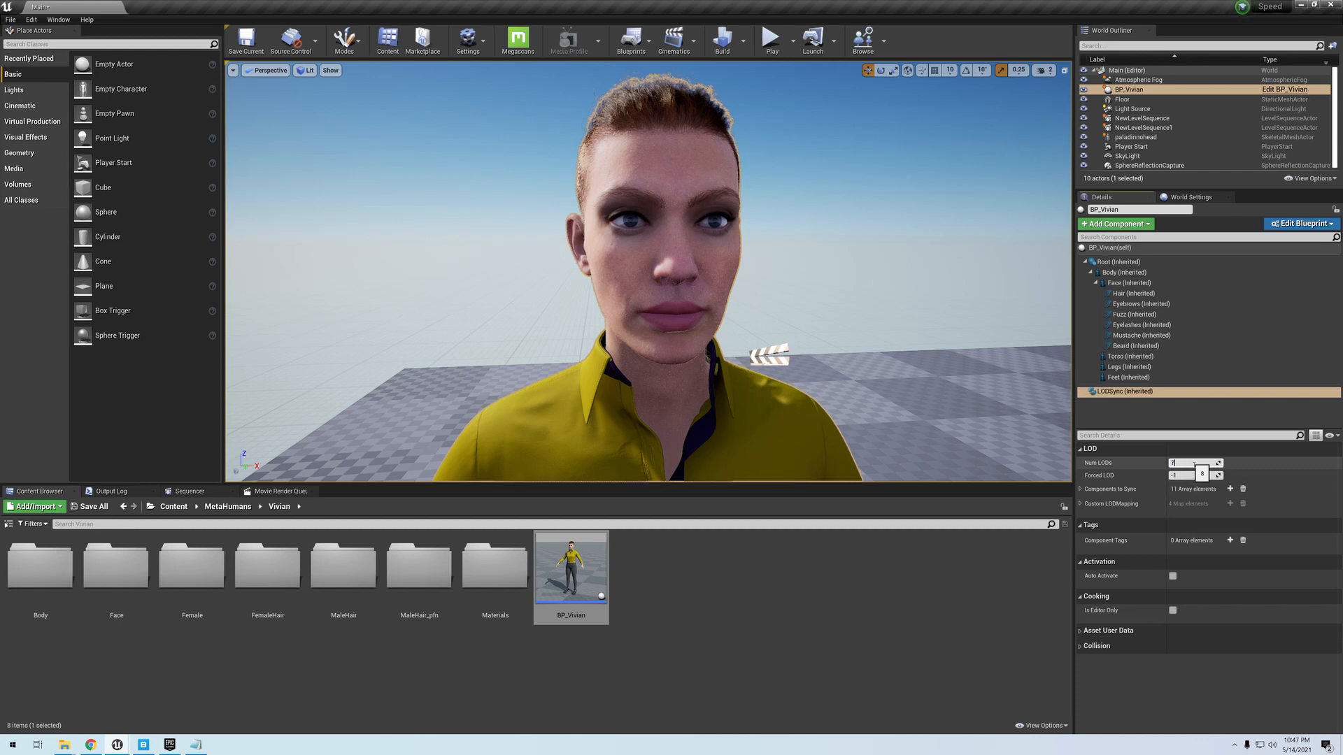
{"action": "left_click_drag", "start_coordinate": [1195, 462], "coordinate": [1194, 464]}
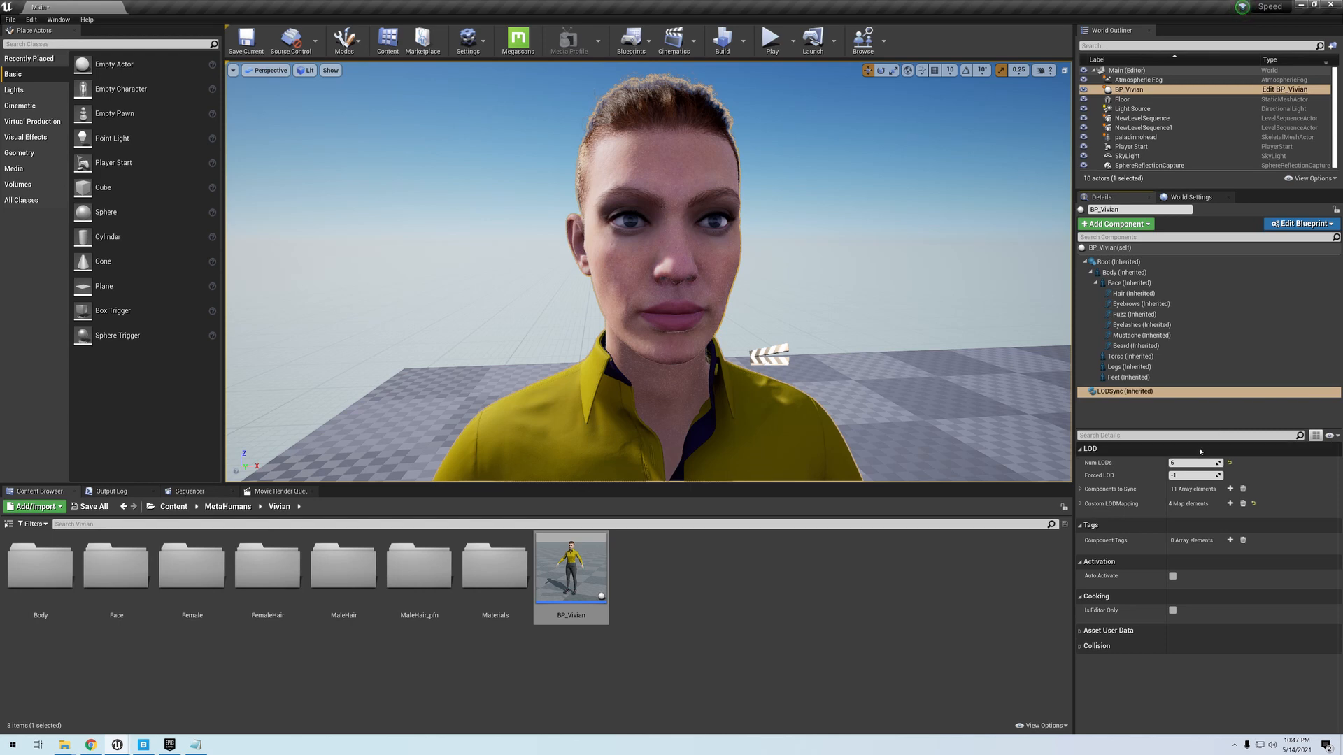
{"action": "left_click", "coordinate": [1194, 462]}
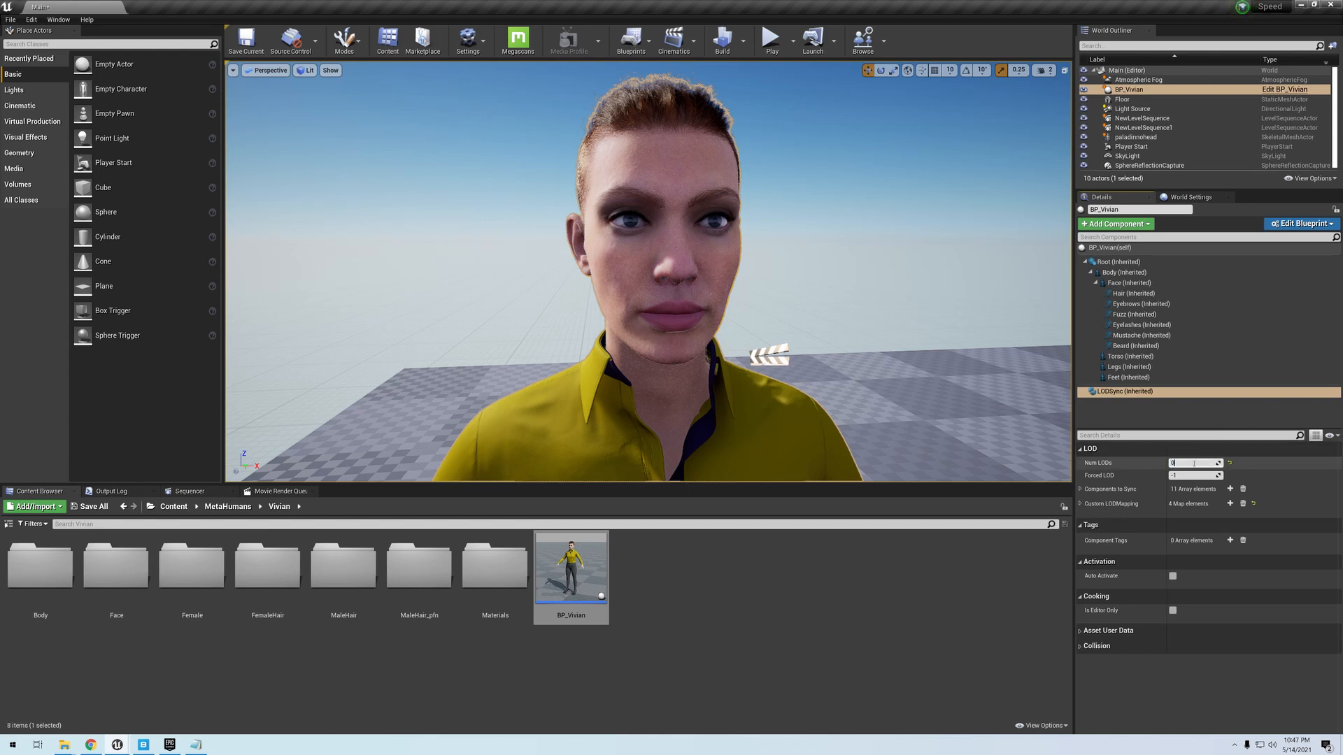
{"action": "type", "text": "0"}
{"action": "key", "text": "Return"}
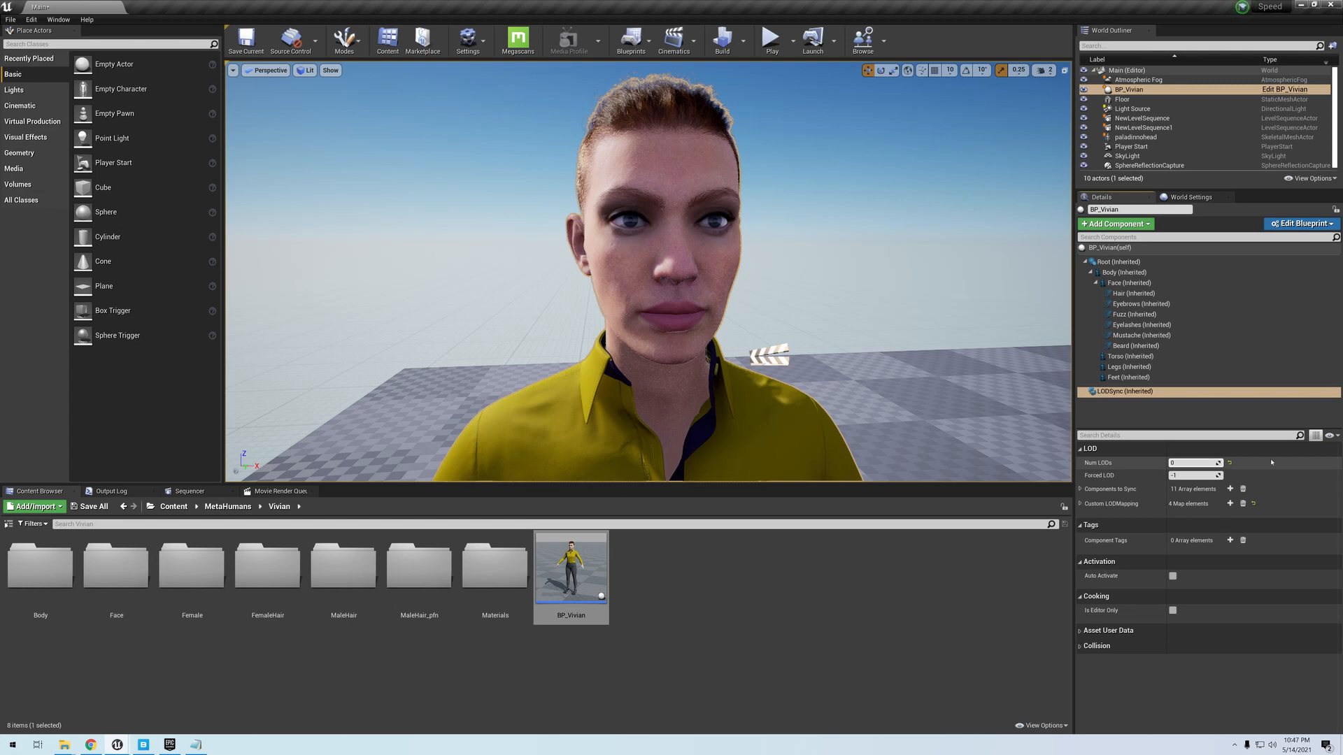
- Switch the viewport to Mesh LOD Coloration and check the character's LOD colours from farther away
{"action": "left_click", "coordinate": [306, 70]}
{"action": "mouse_move", "coordinate": [333, 195]}
{"action": "left_click", "coordinate": [446, 204]}
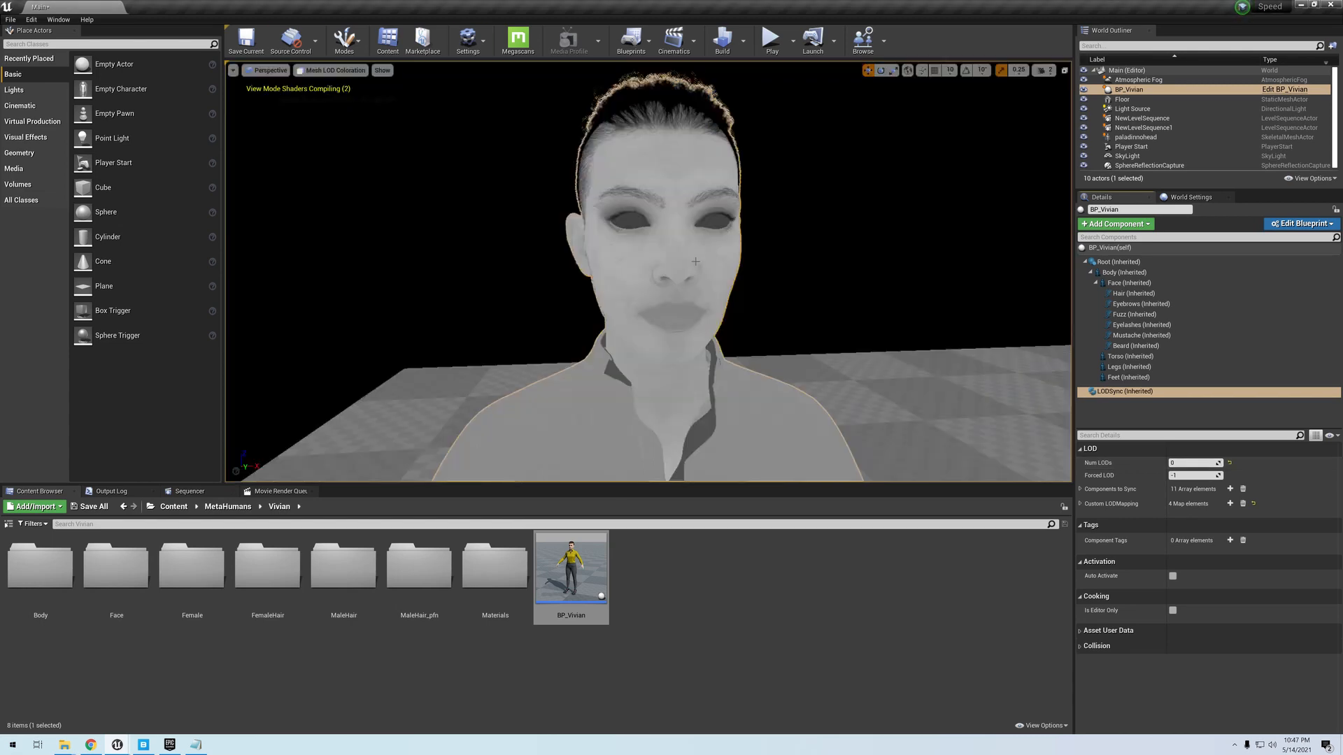
{"action": "key", "text": "s"}
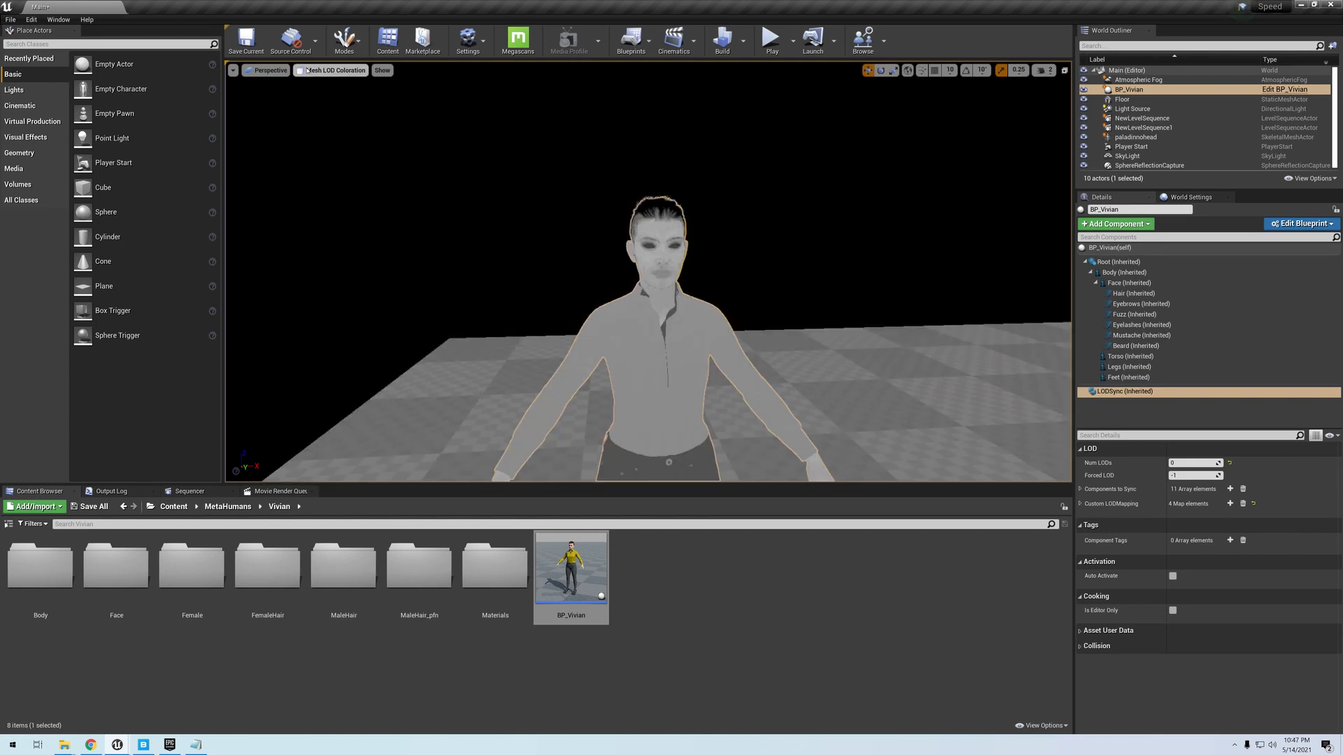
- Deselect the character and turn on the viewport's FPS display
{"action": "key", "text": "Escape"}
{"action": "left_click", "coordinate": [233, 69]}
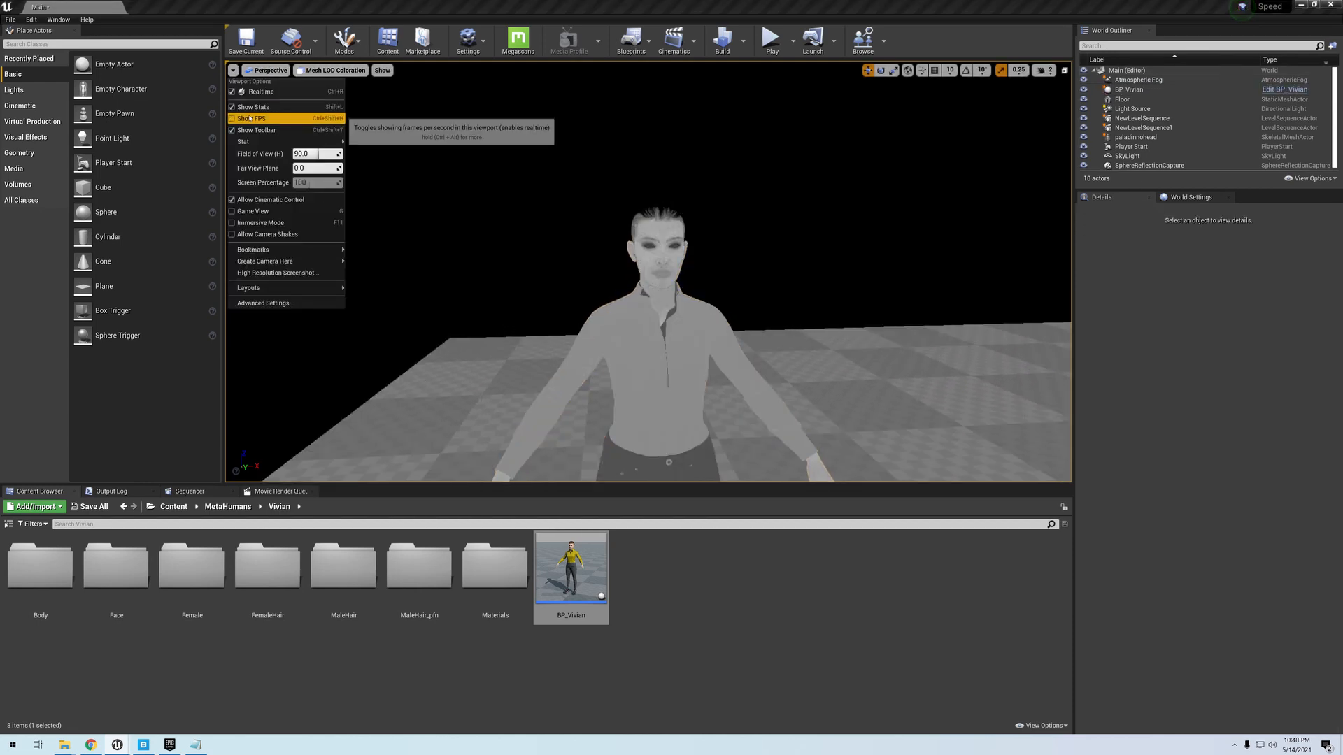
{"action": "left_click", "coordinate": [287, 114]}
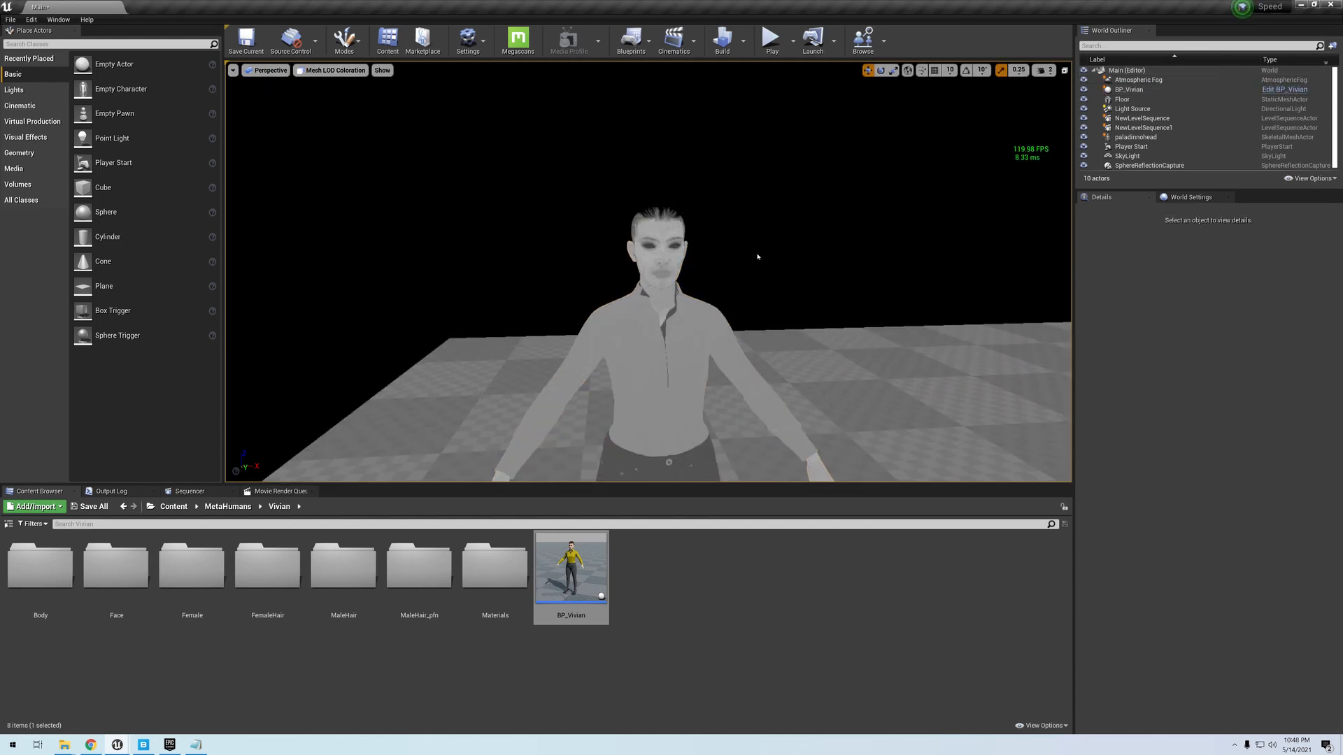
- Set BP_Vivian's LODSync Num LODs to 8 and check the automatic LOD switching at far and close distances
{"action": "left_click", "coordinate": [655, 256]}
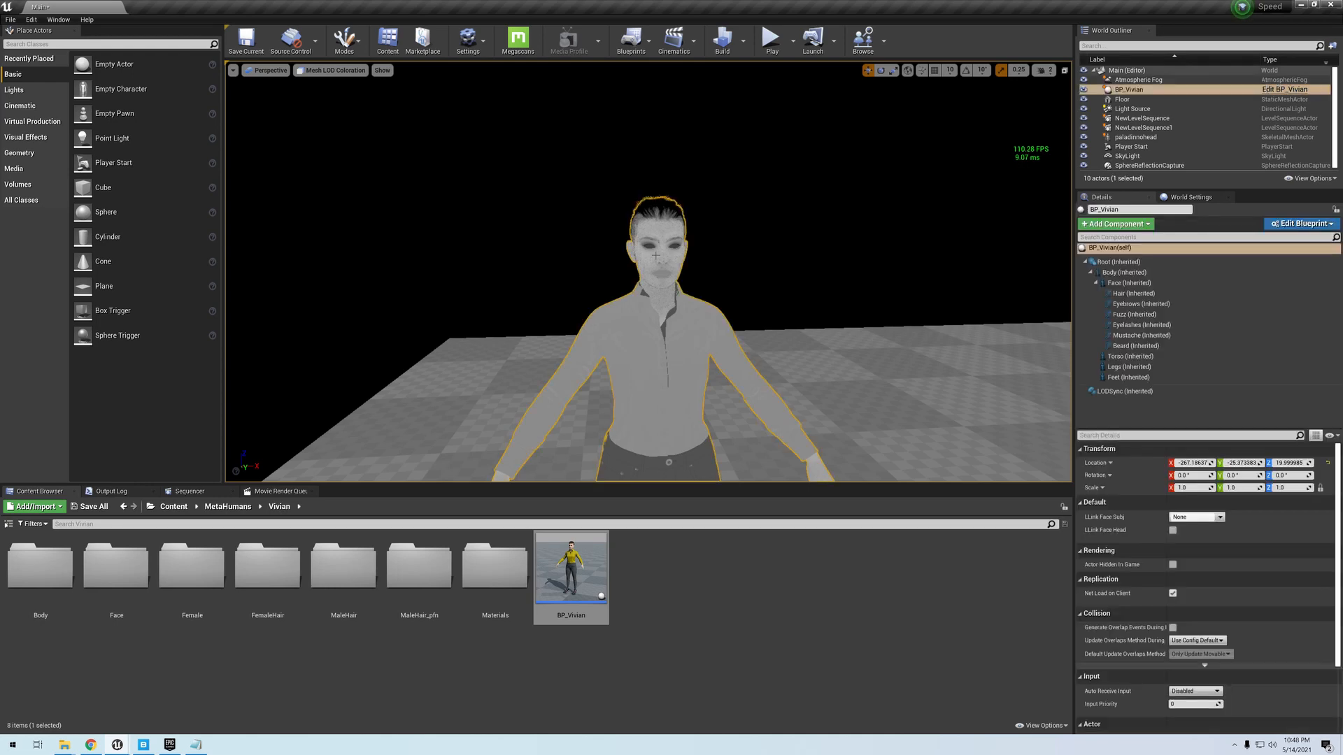
{"action": "left_click", "coordinate": [1143, 391]}
{"action": "left_click", "coordinate": [1189, 463]}
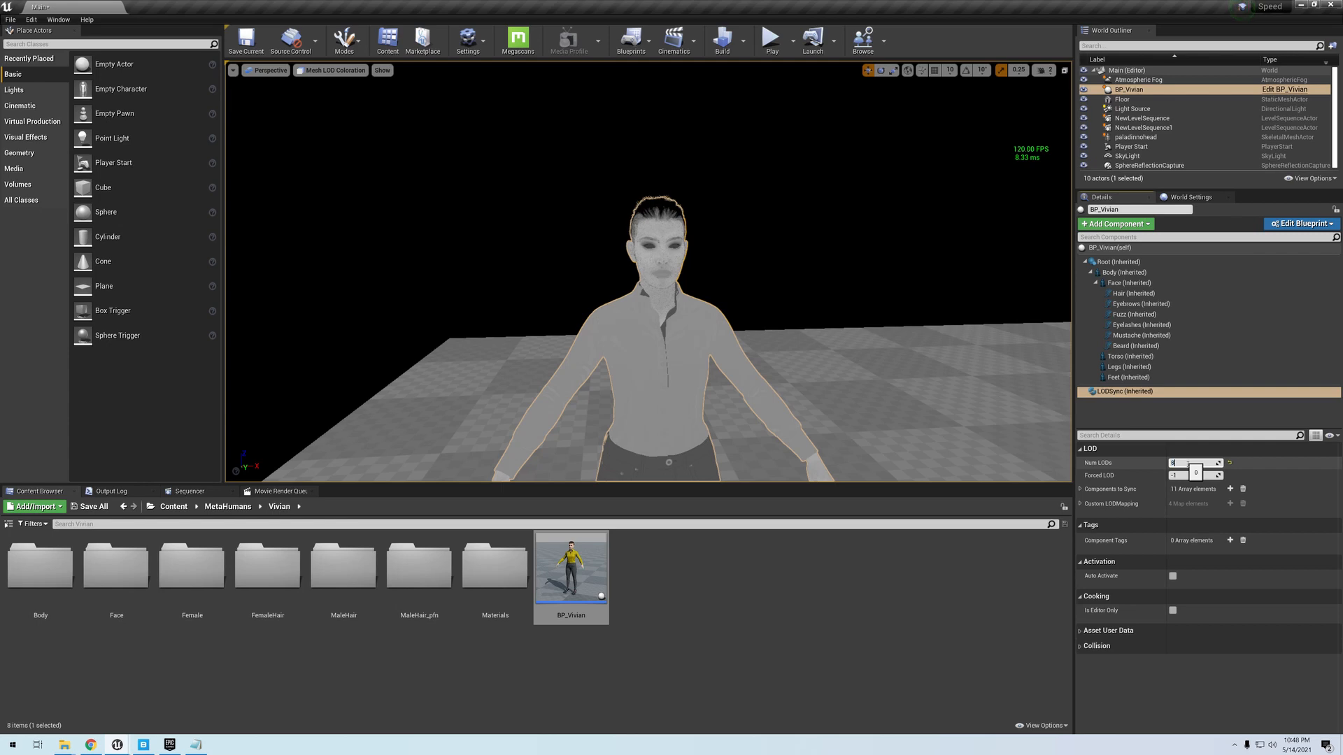
{"action": "type", "text": "8"}
{"action": "key", "text": "Return"}
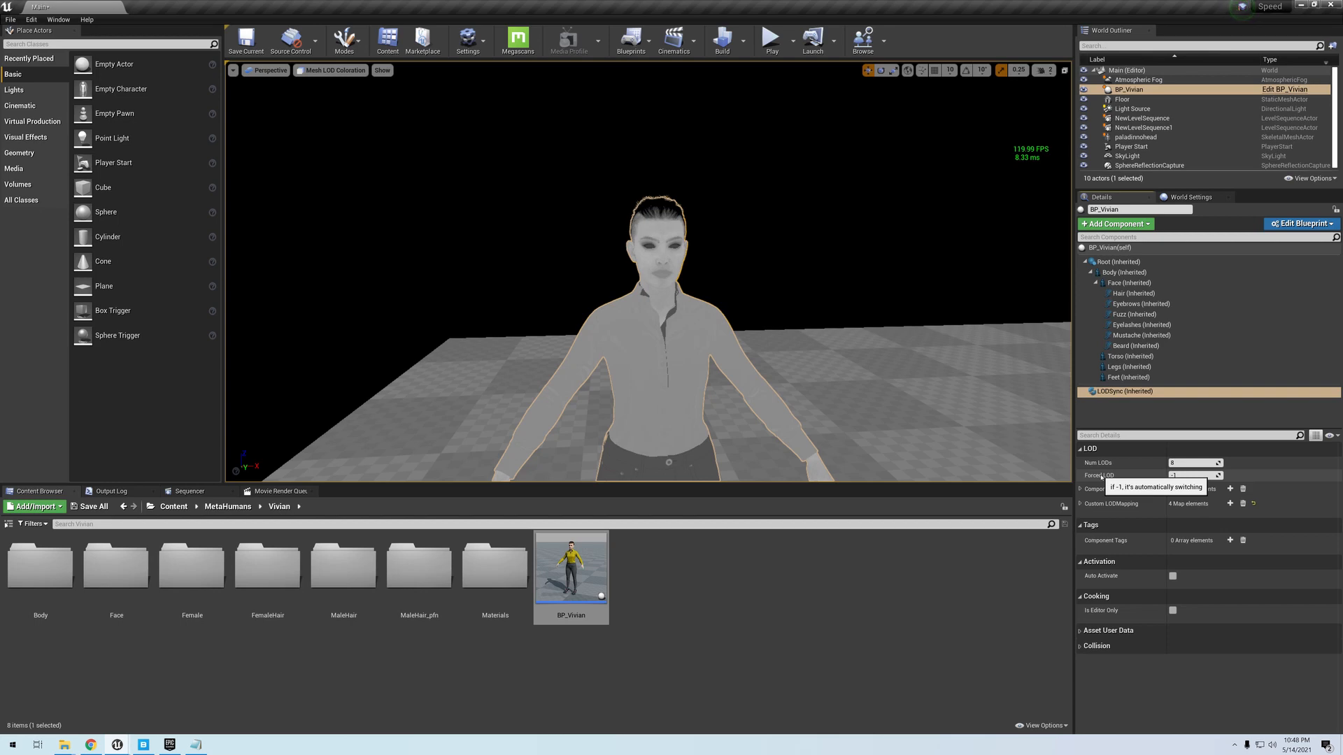
{"action": "key", "text": "s"}
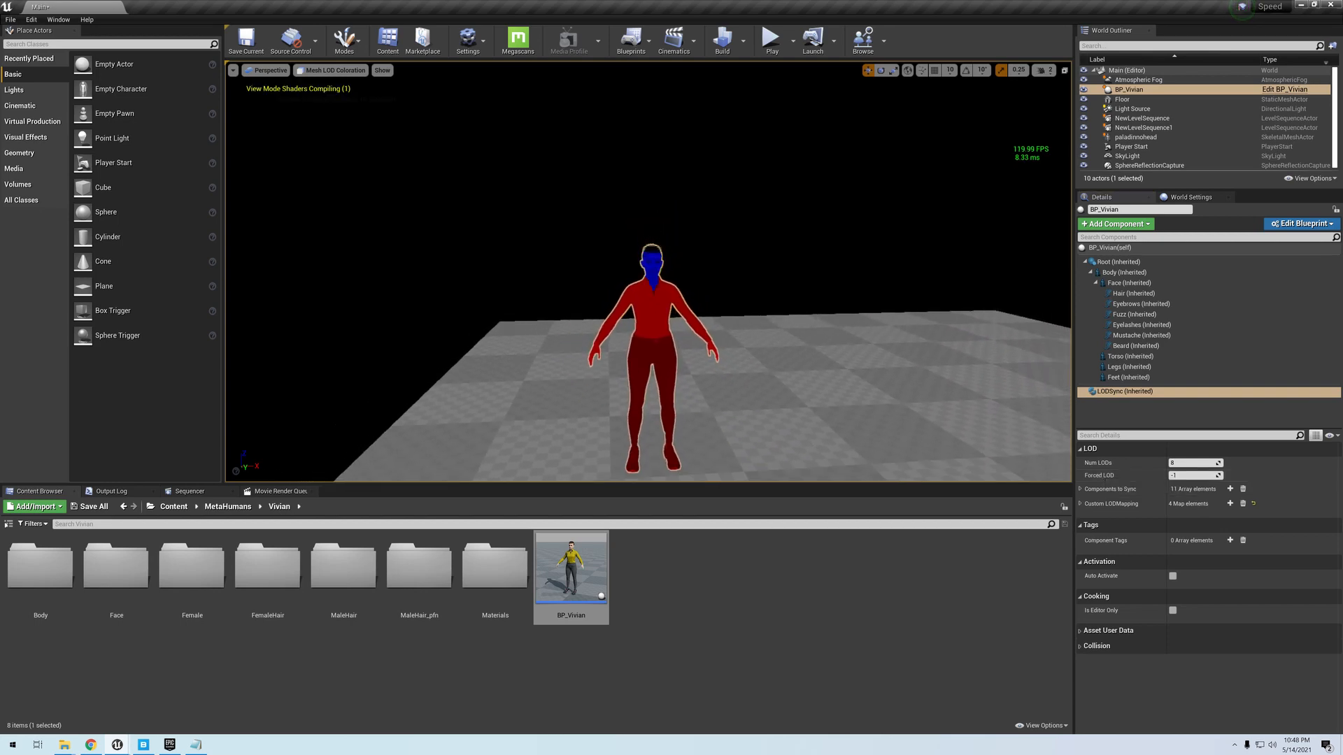
{"action": "key", "text": "w"}
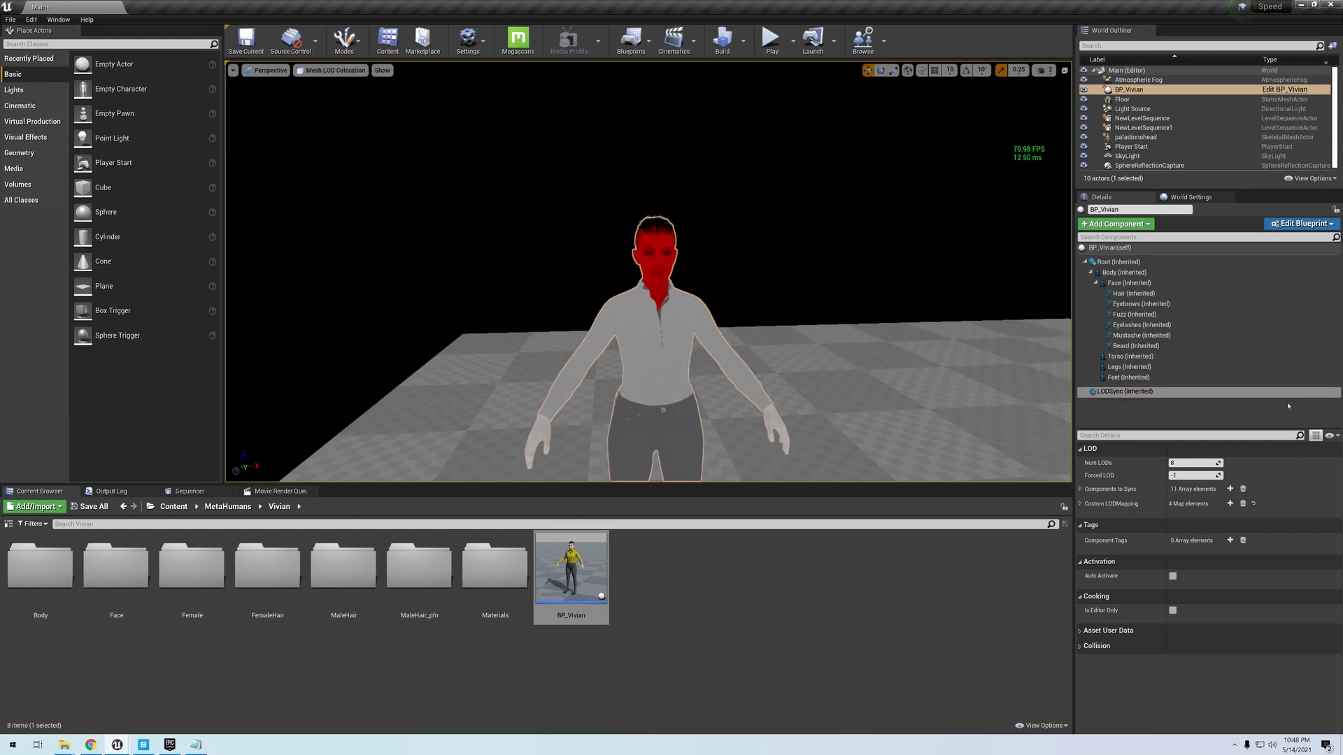
- Set the LODSync component's Forced LOD to 4 and check the character's colours at different distances
{"action": "left_click", "coordinate": [1191, 476]}
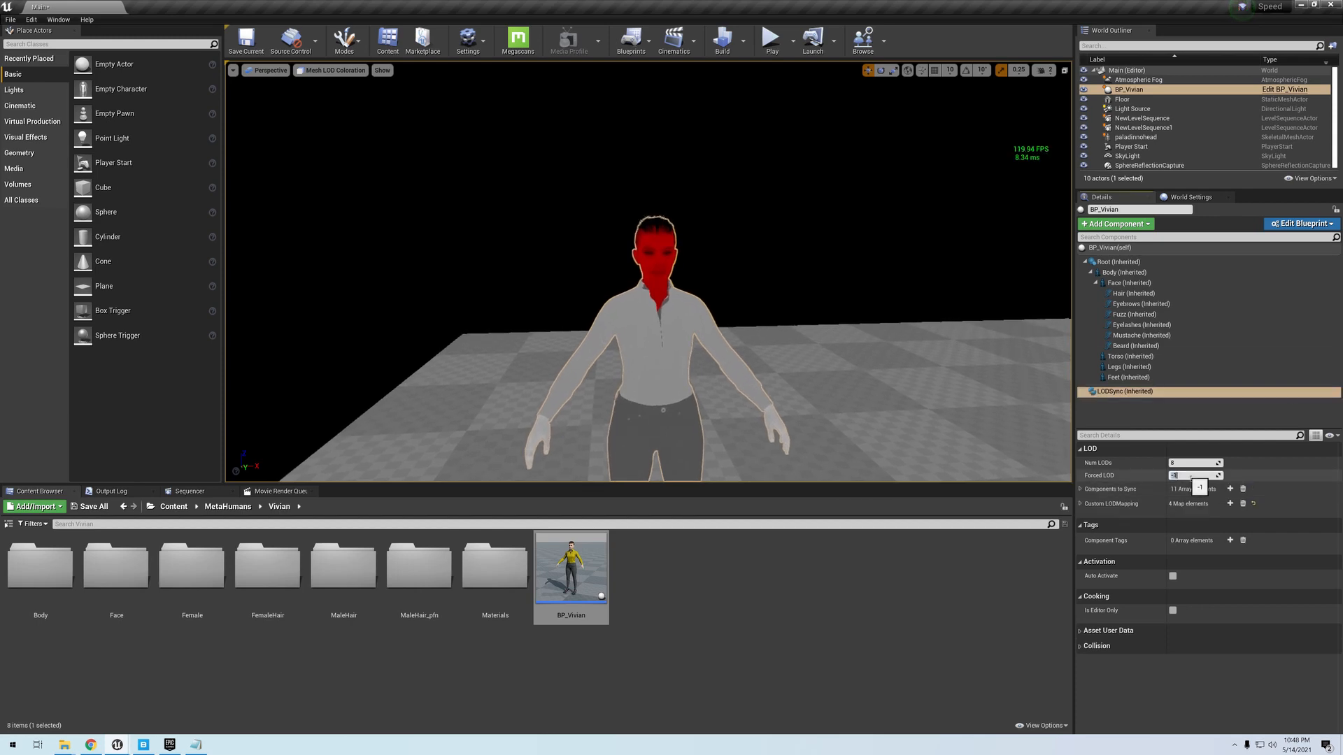
{"action": "key", "text": "Return"}
{"action": "key", "text": "s"}
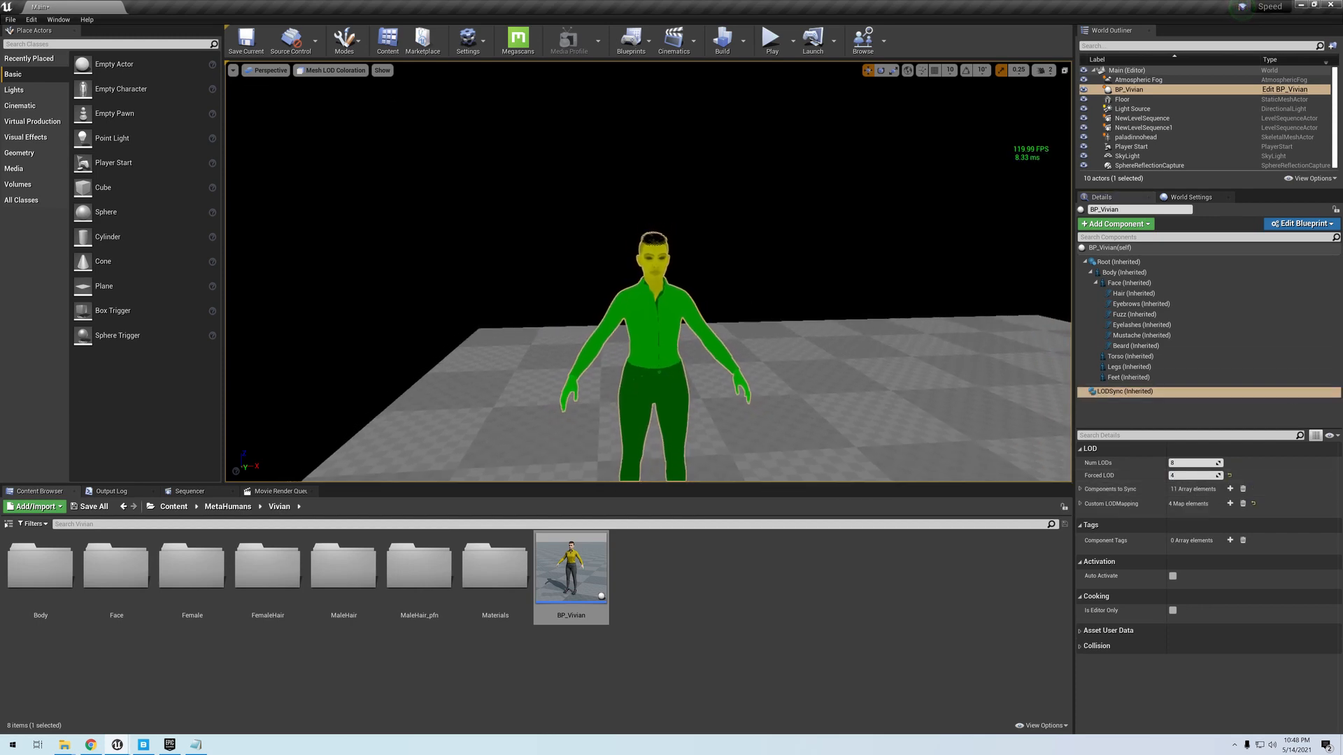
{"action": "key", "text": "w"}
- Set the LODSync component's Forced LOD to -1 for automatic switching
{"action": "left_click", "coordinate": [1195, 475]}
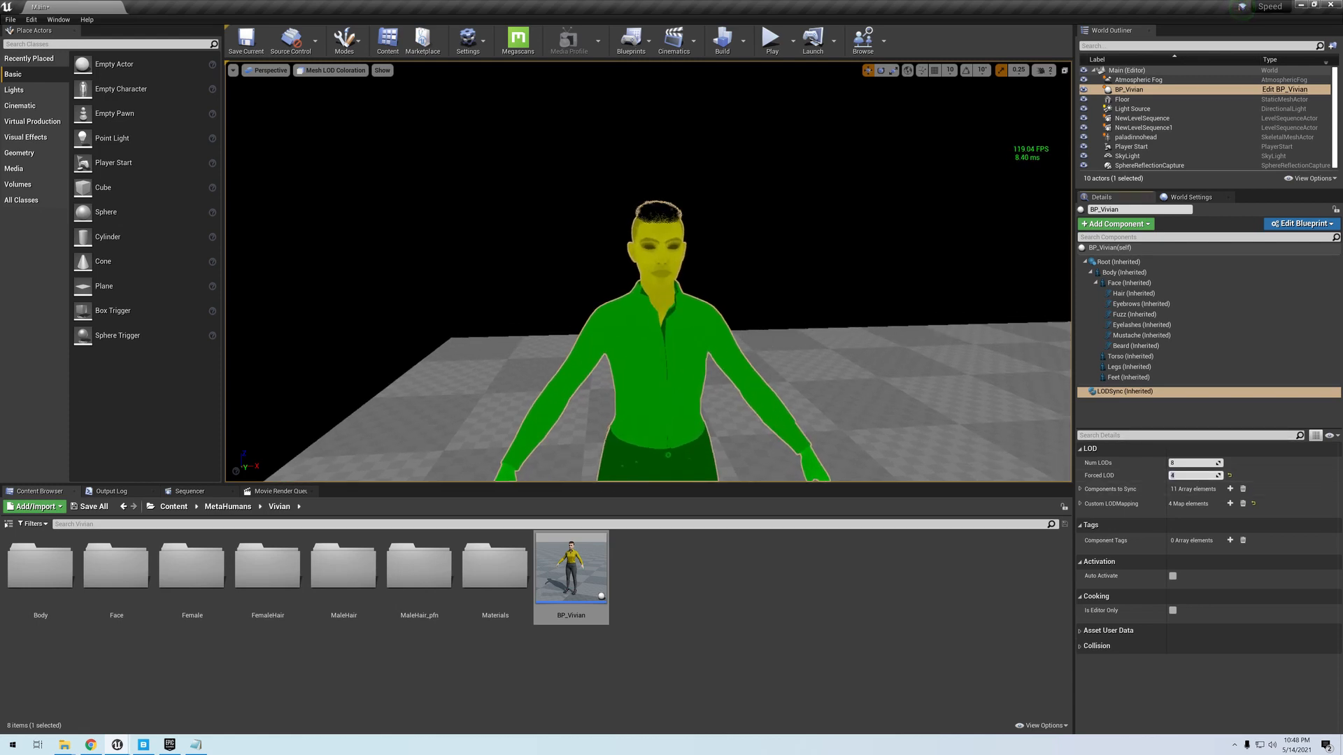
{"action": "type", "text": "-1"}
{"action": "key", "text": "Return"}
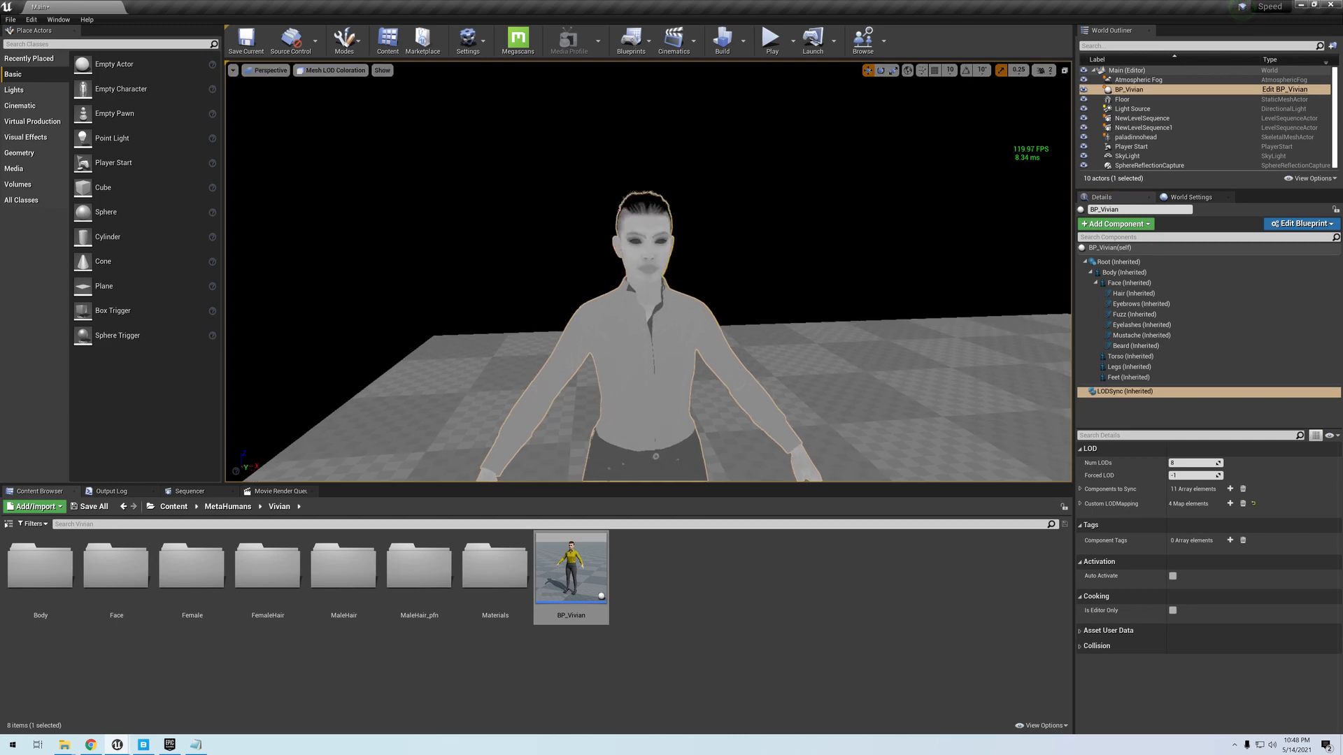
- Examine the Engine Scalability Settings option among the editor's project and scalability settings
{"action": "left_click_drag", "start_coordinate": [442, 150], "coordinate": [436, 132]}
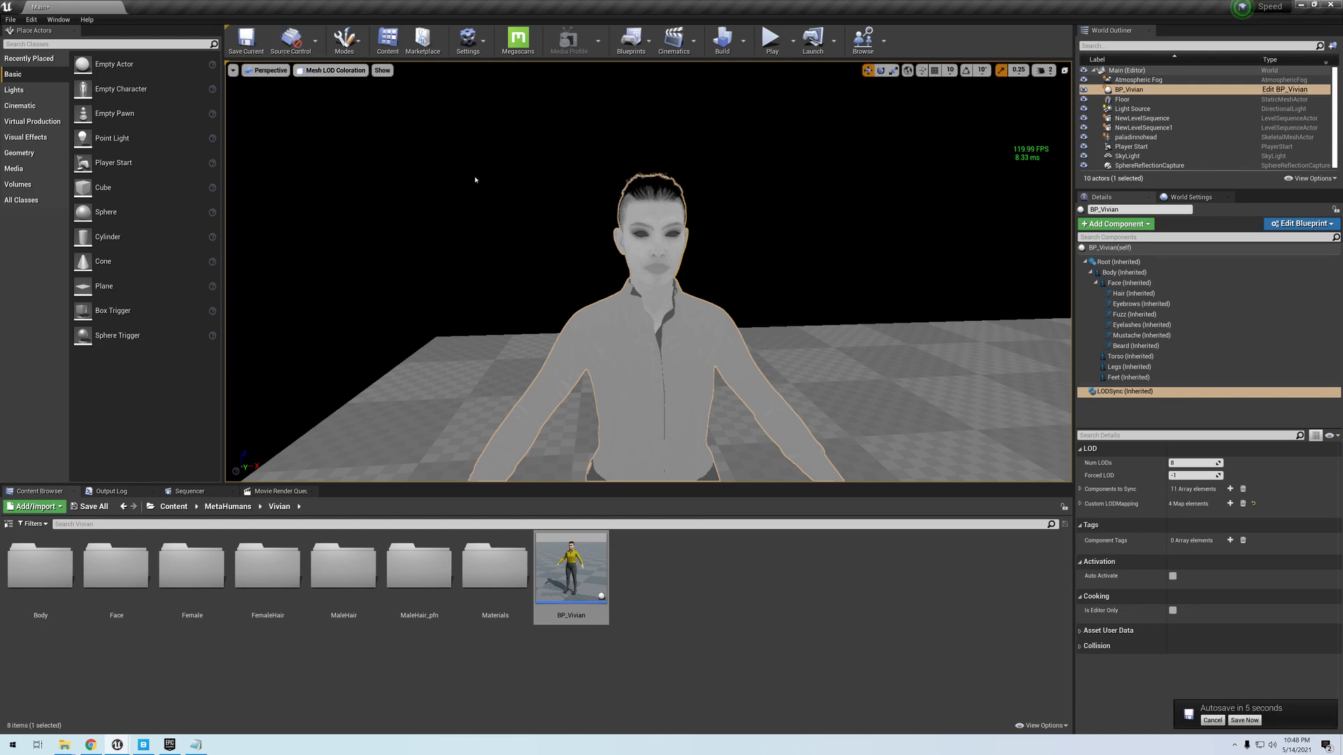
{"action": "left_click", "coordinate": [468, 38]}
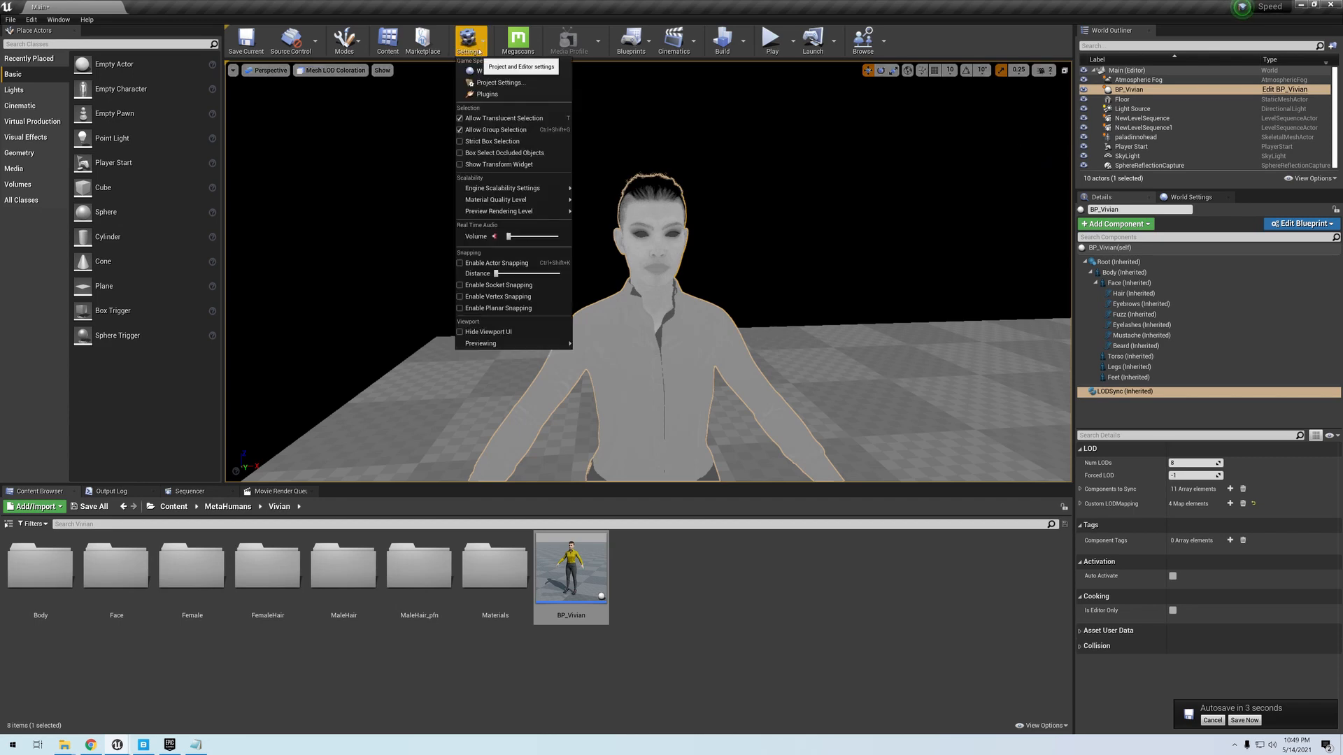
{"action": "mouse_move", "coordinate": [512, 191]}
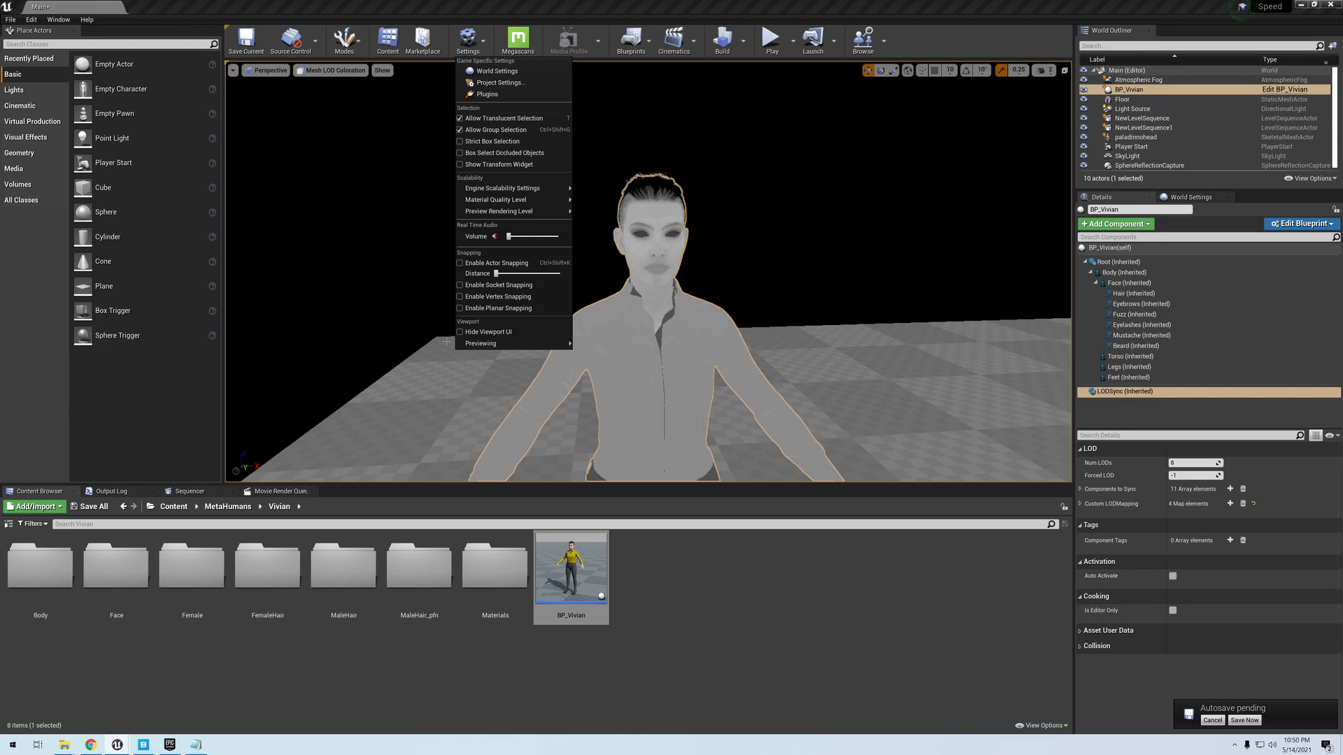
- Switch to the Epic Games Launcher, examine the NVIDIA DLSS plugin's Marketplace page, and return to the Unreal Editor
{"action": "left_click", "coordinate": [170, 744]}
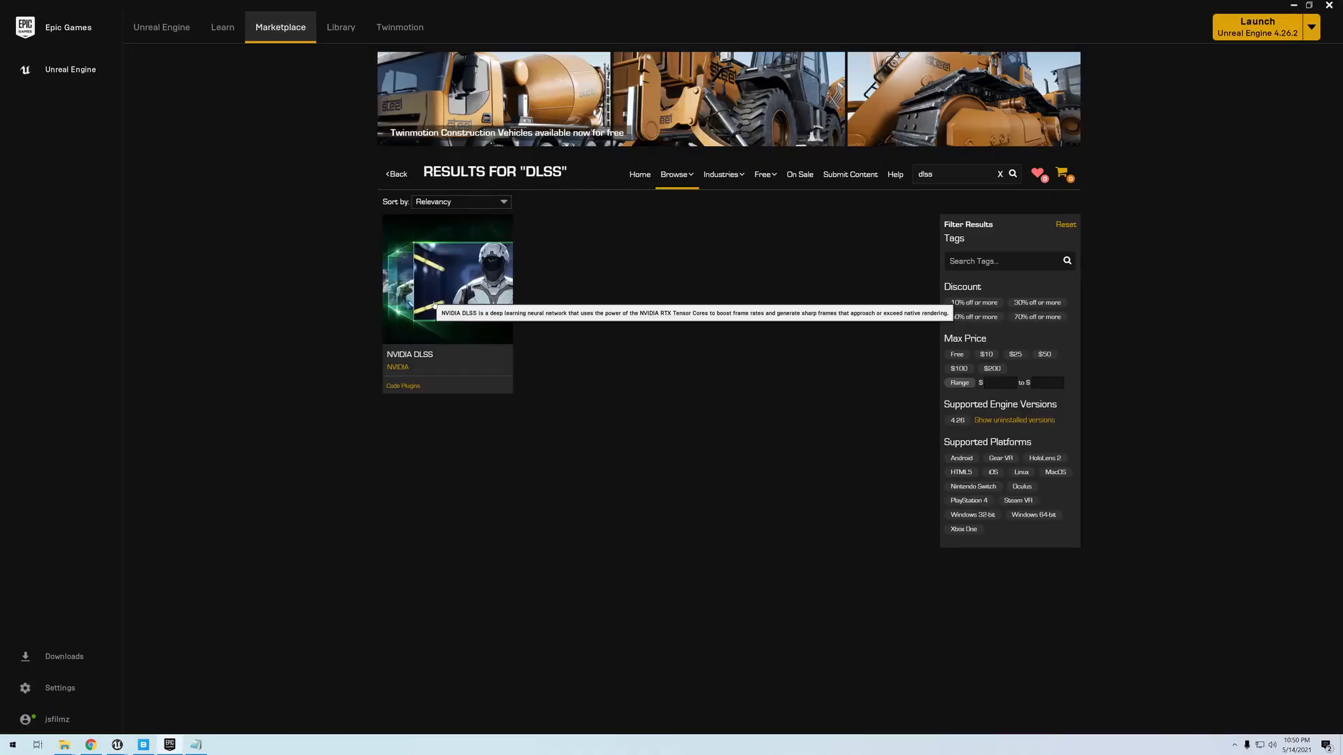
{"action": "left_click", "coordinate": [435, 306]}
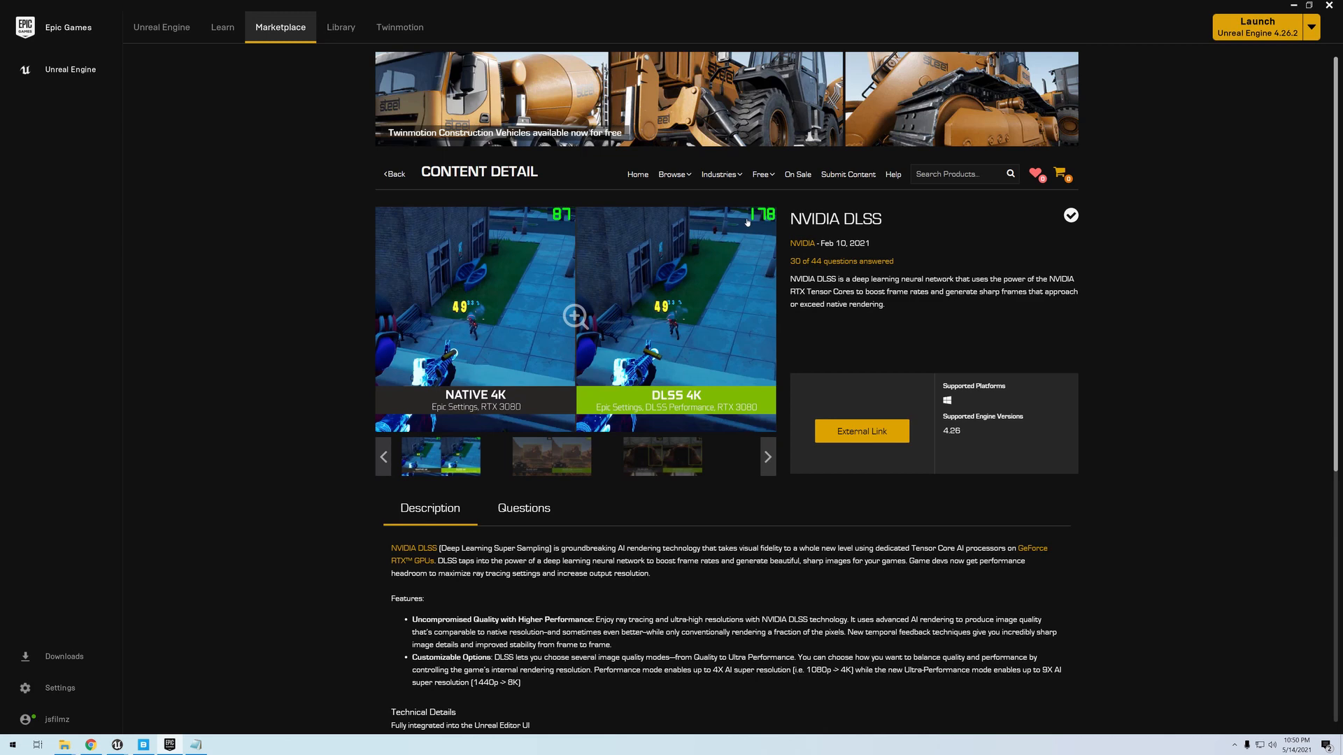
{"action": "left_click", "coordinate": [1292, 5]}
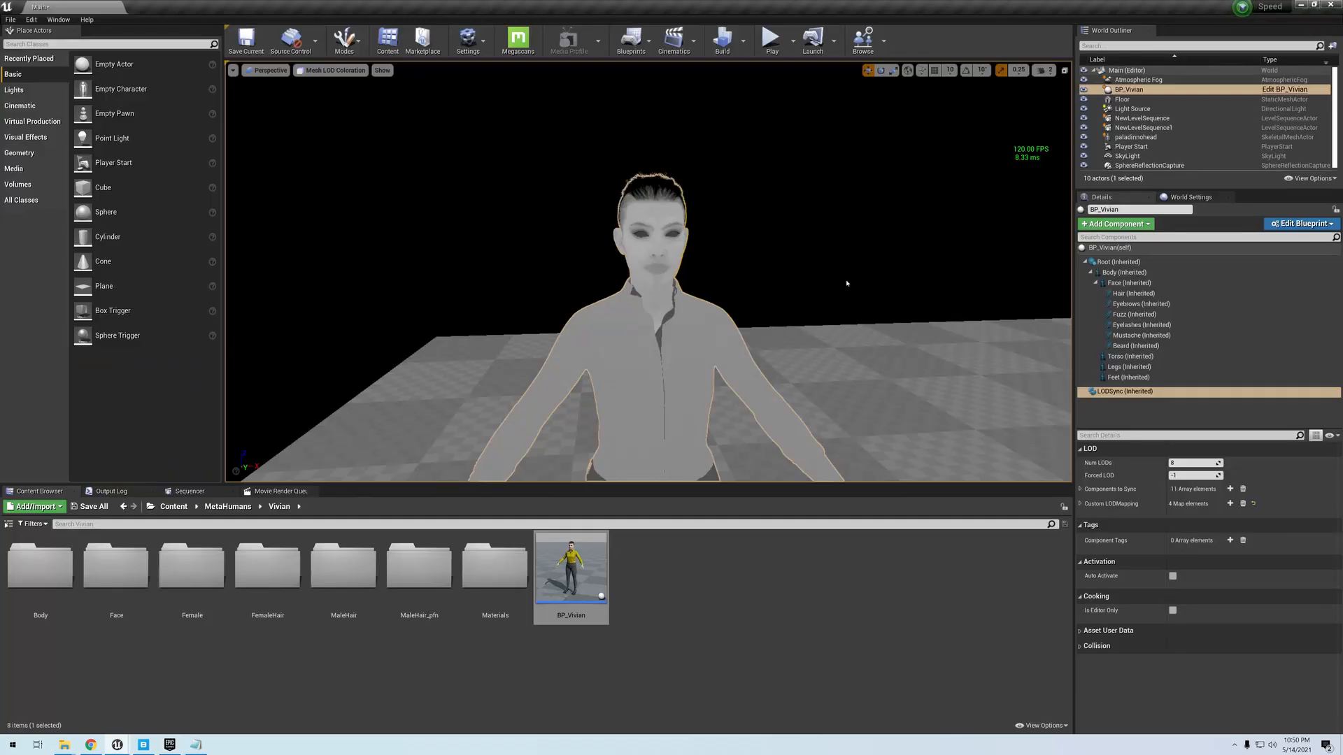
- Return the viewport to Lit mode and search the level's existing actors for "post"
{"action": "left_click", "coordinate": [334, 70]}
{"action": "left_click", "coordinate": [314, 91]}
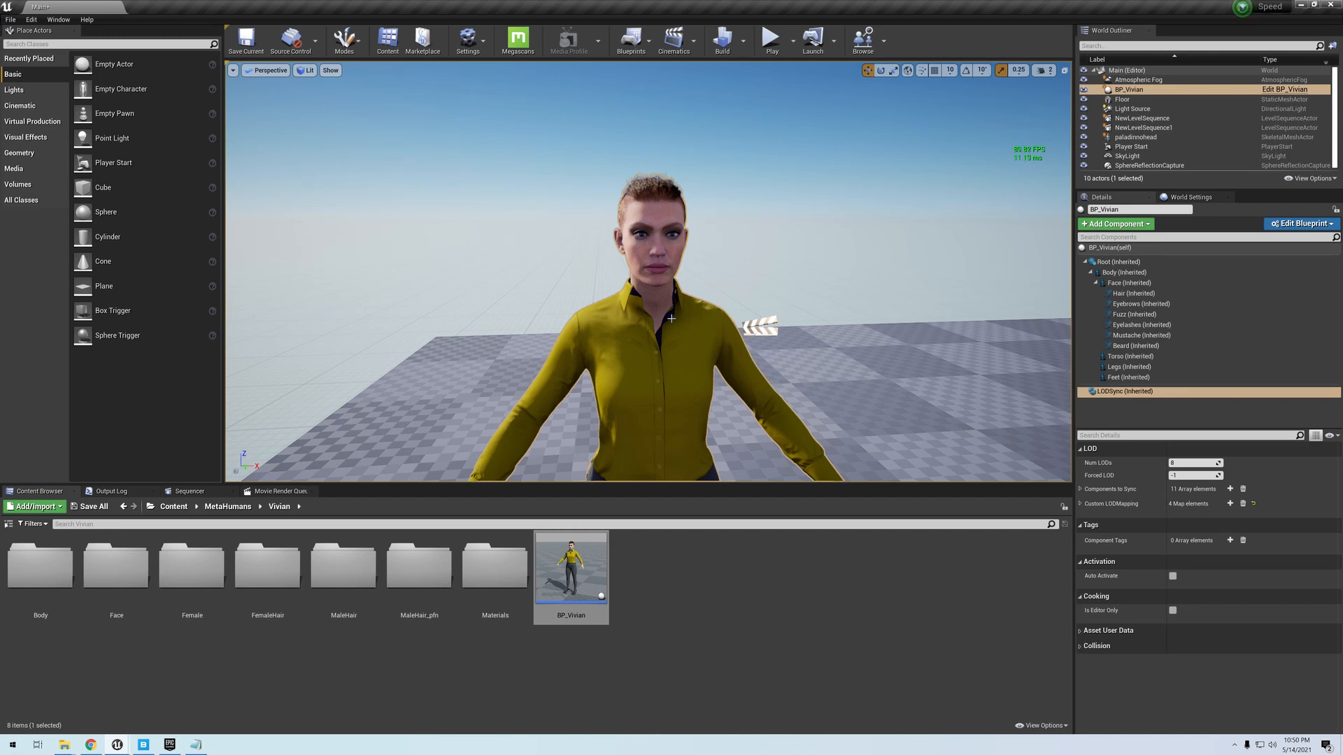
{"action": "left_click", "coordinate": [1109, 46]}
{"action": "type", "text": "p"}
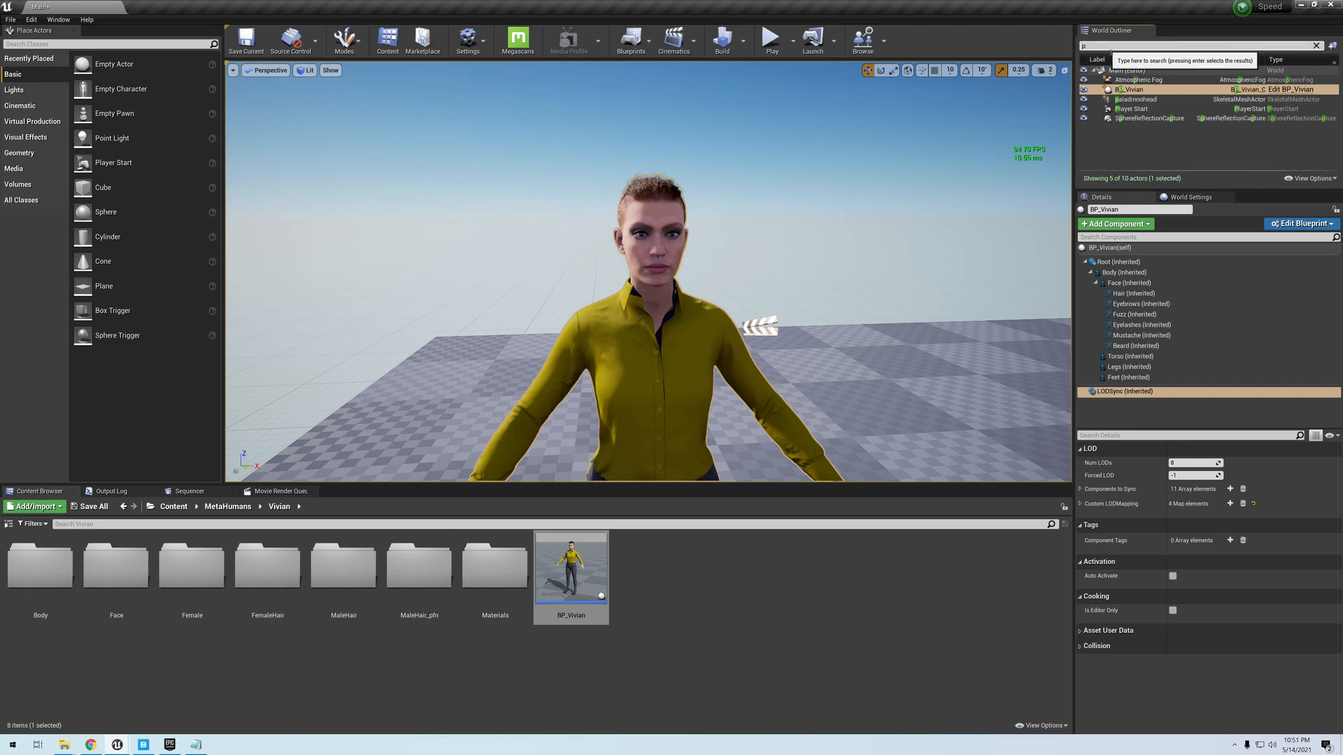
{"action": "type", "text": "ost"}
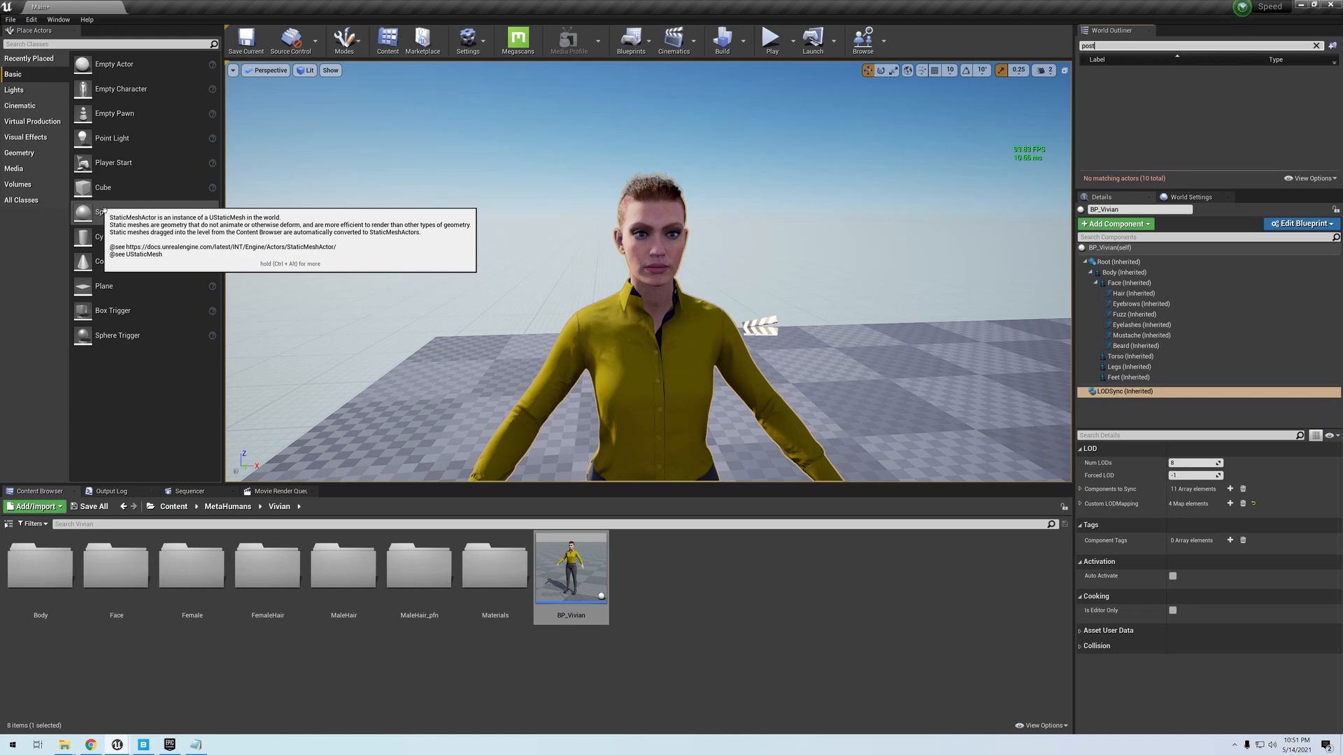
{"action": "key", "text": "Escape"}
- Find the Post Process Volume among the placeable actors and place it on the floor beside the character
{"action": "left_click", "coordinate": [59, 44]}
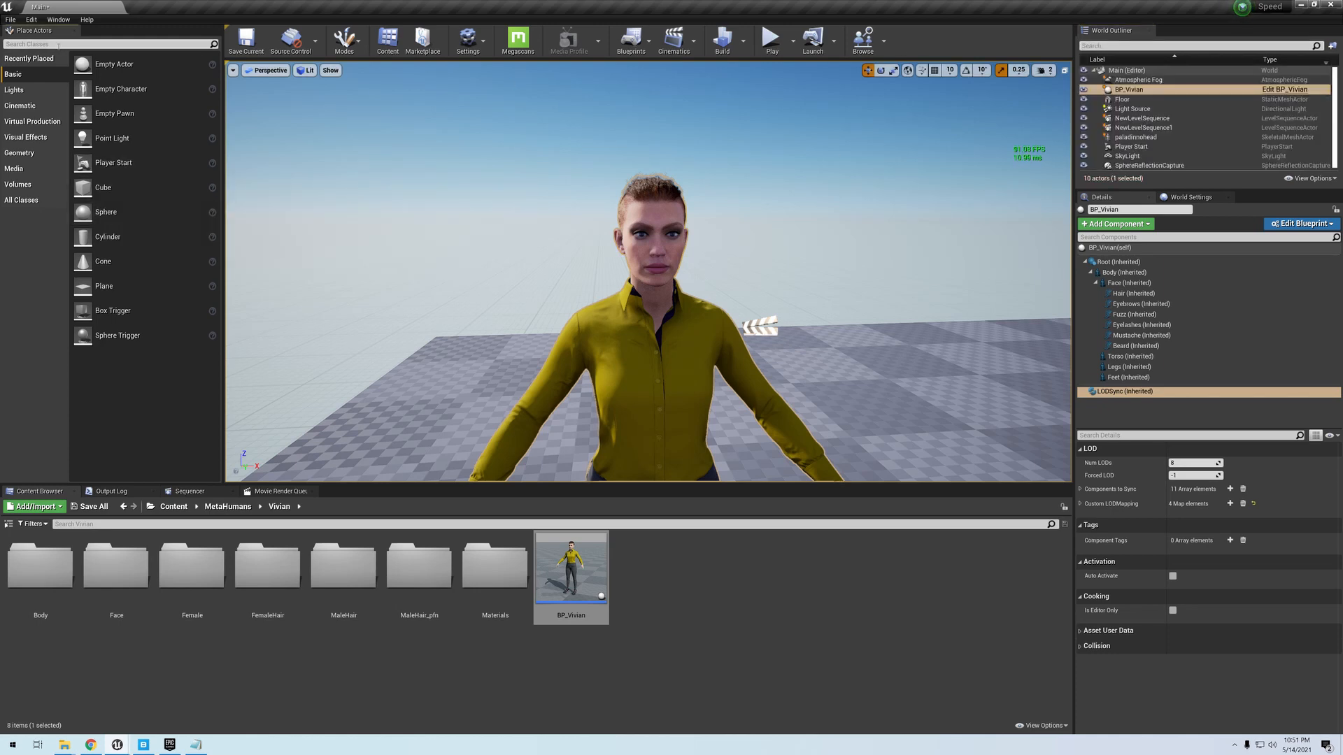
{"action": "type", "text": "post"}
{"action": "left_click_drag", "start_coordinate": [60, 64], "coordinate": [768, 398]}
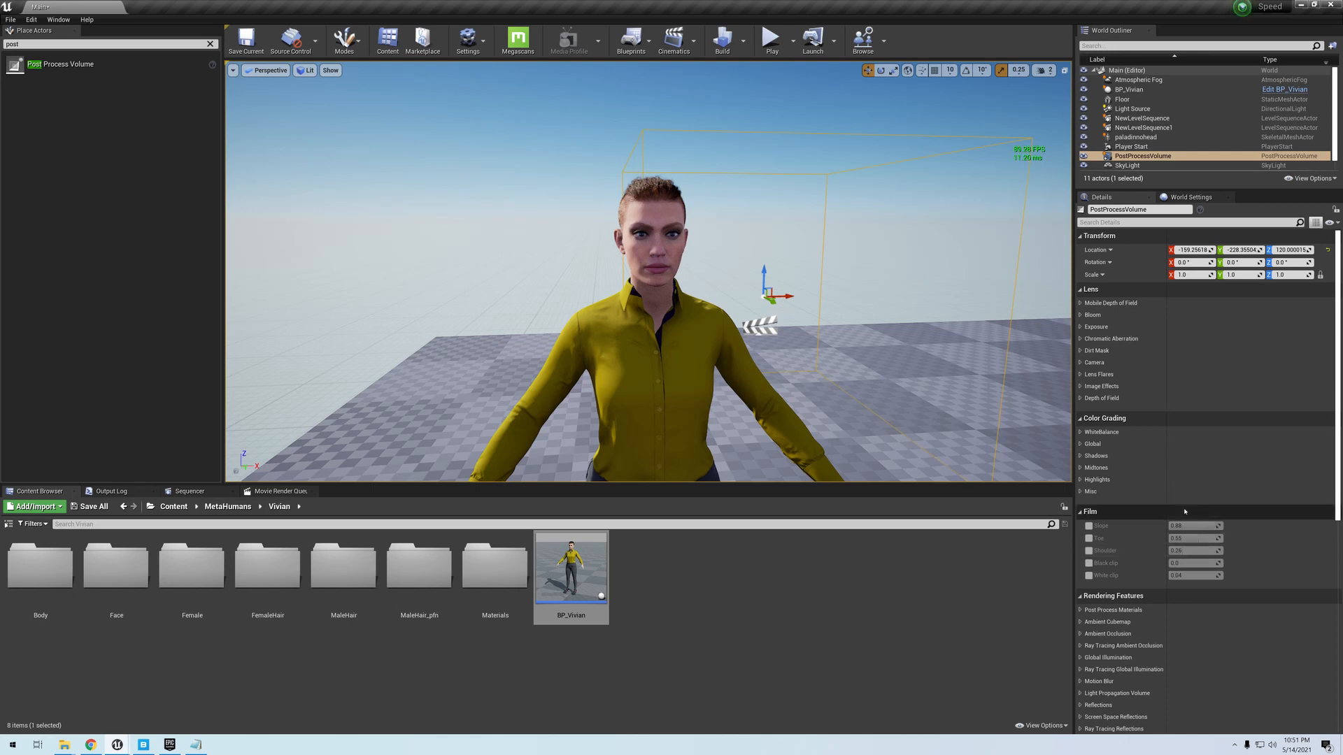
- Change the PostProcessVolume's Blend Weight and enable its Infinite Extent (Unbound) option
{"action": "scroll", "coordinate": [1179, 509], "scroll_direction": "down", "scroll_amount": 4}
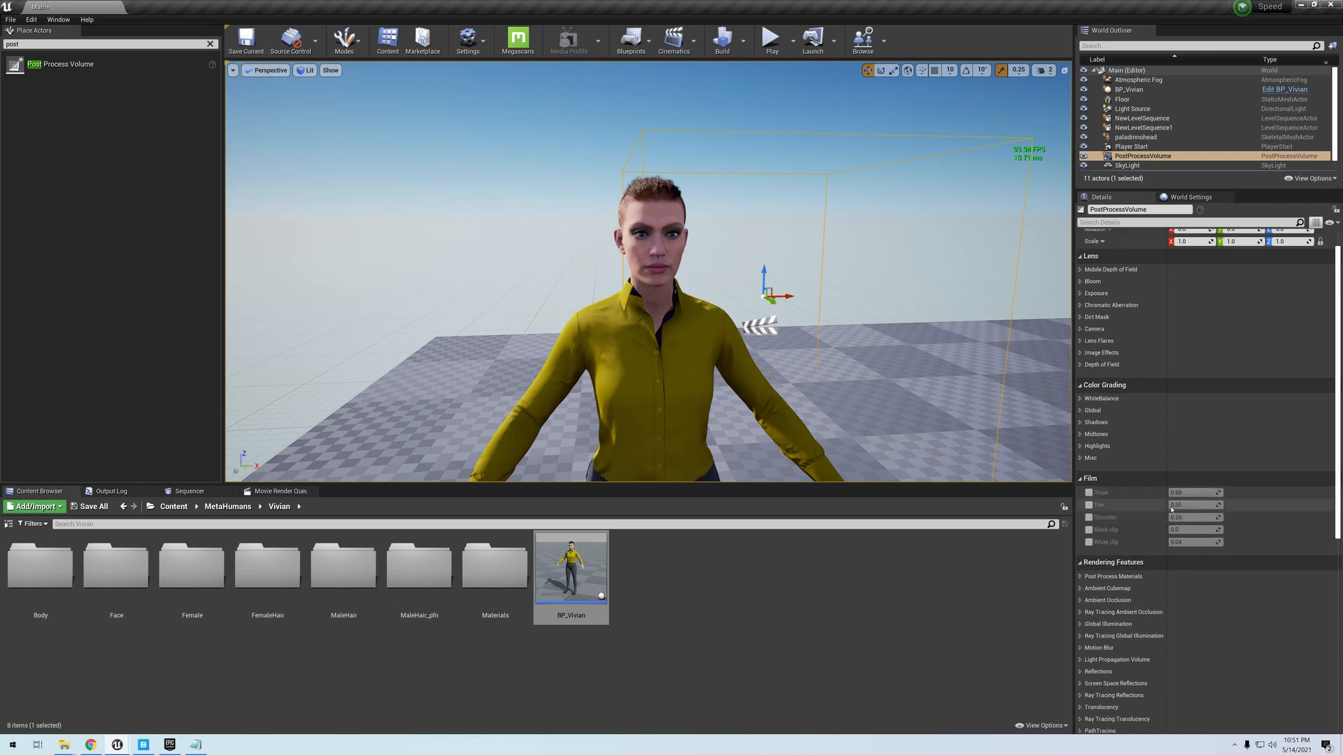
{"action": "scroll", "coordinate": [1137, 518], "scroll_direction": "down", "scroll_amount": 1}
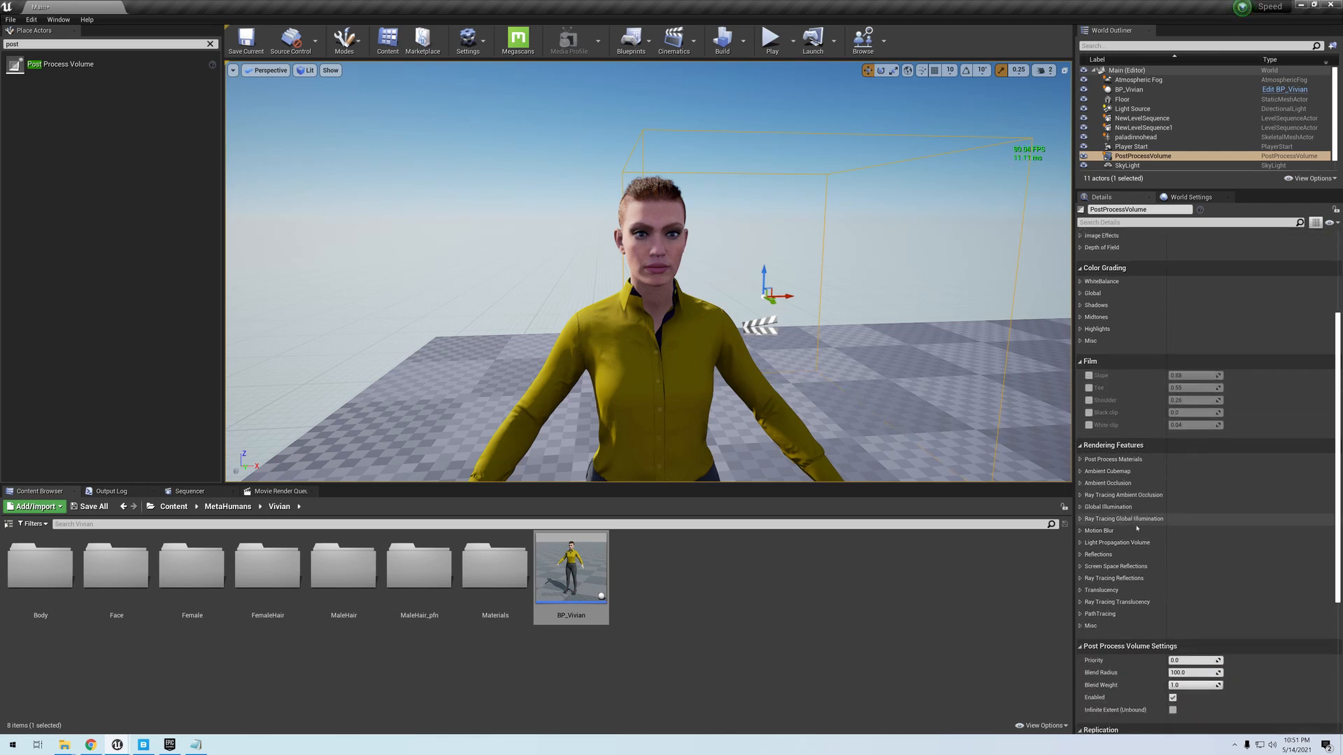
{"action": "scroll", "coordinate": [1119, 559], "scroll_direction": "down", "scroll_amount": 3}
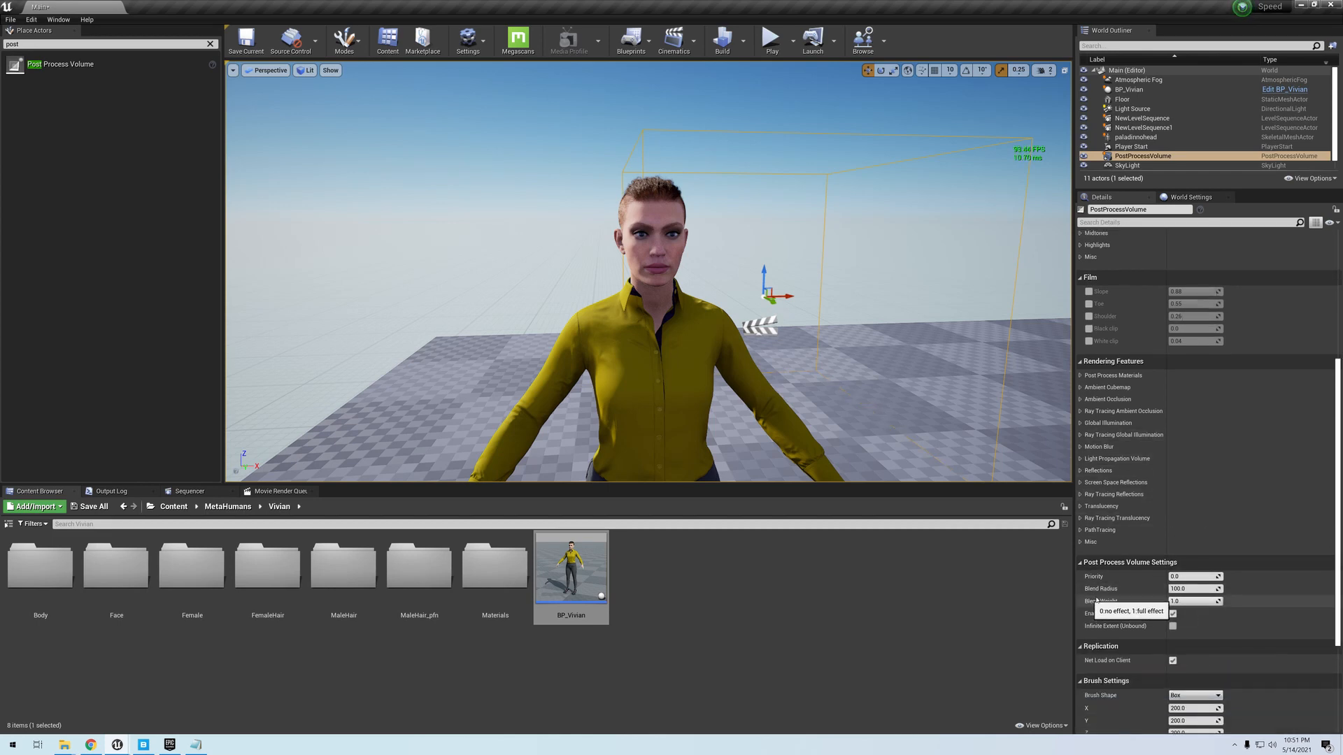
{"action": "left_click", "coordinate": [1193, 601]}
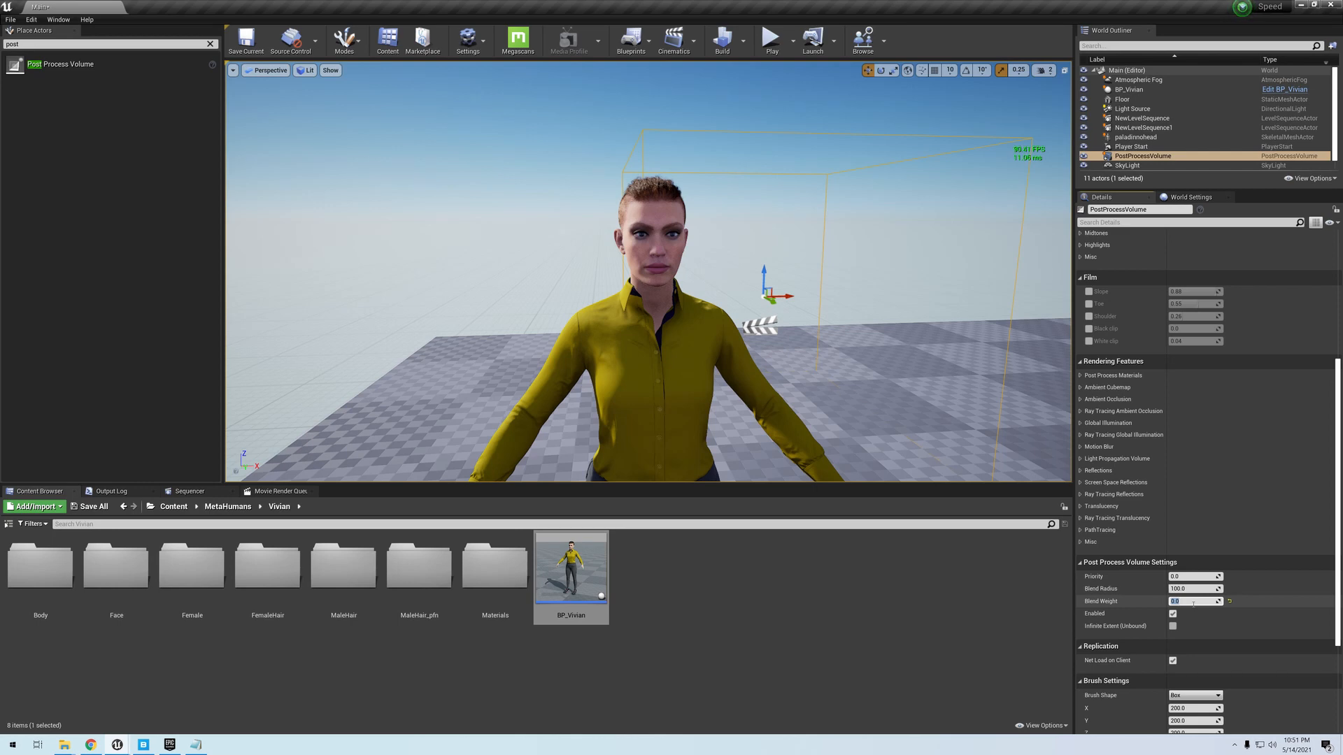
{"action": "scroll", "coordinate": [1134, 537], "scroll_direction": "down", "scroll_amount": 4}
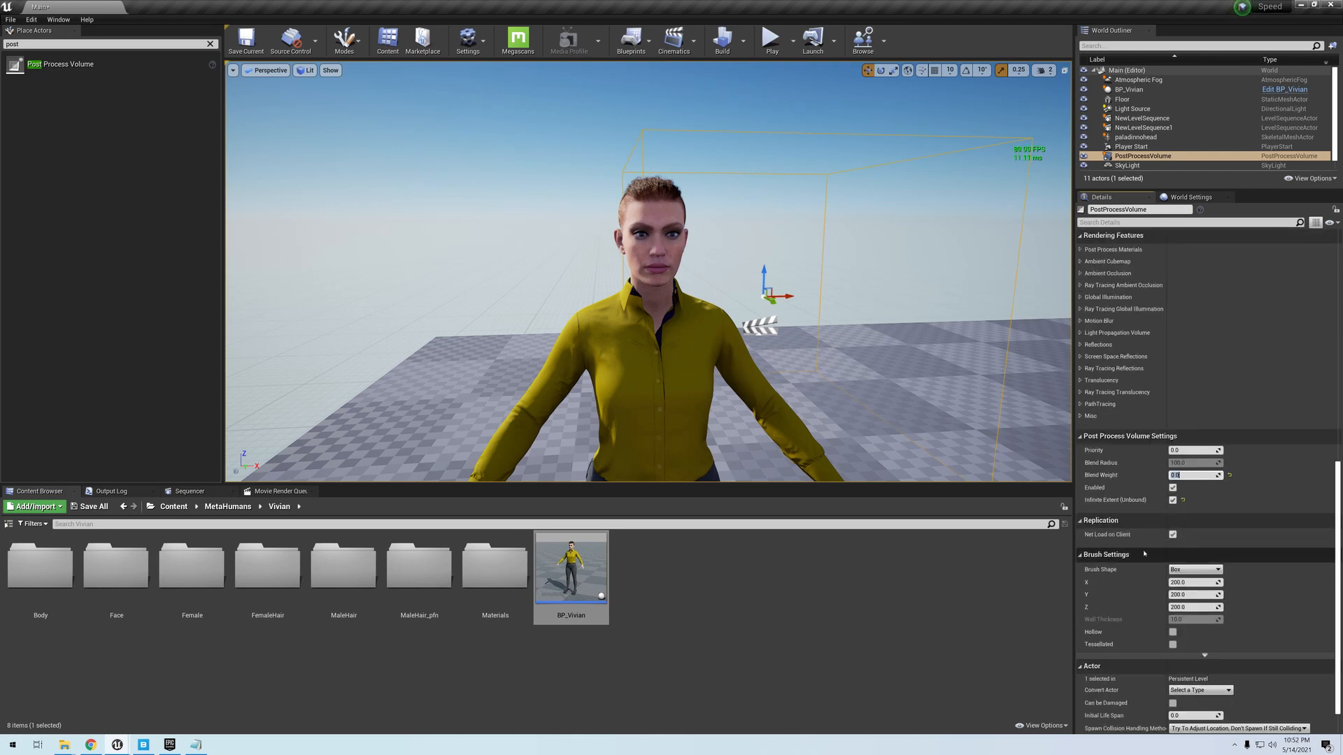
- Try Screen Percentage overrides of 150 and 200 on the PostProcessVolume, and turn the override off again
{"action": "scroll", "coordinate": [1144, 554], "scroll_direction": "down", "scroll_amount": 1}
{"action": "scroll", "coordinate": [1141, 552], "scroll_direction": "down", "scroll_amount": 1}
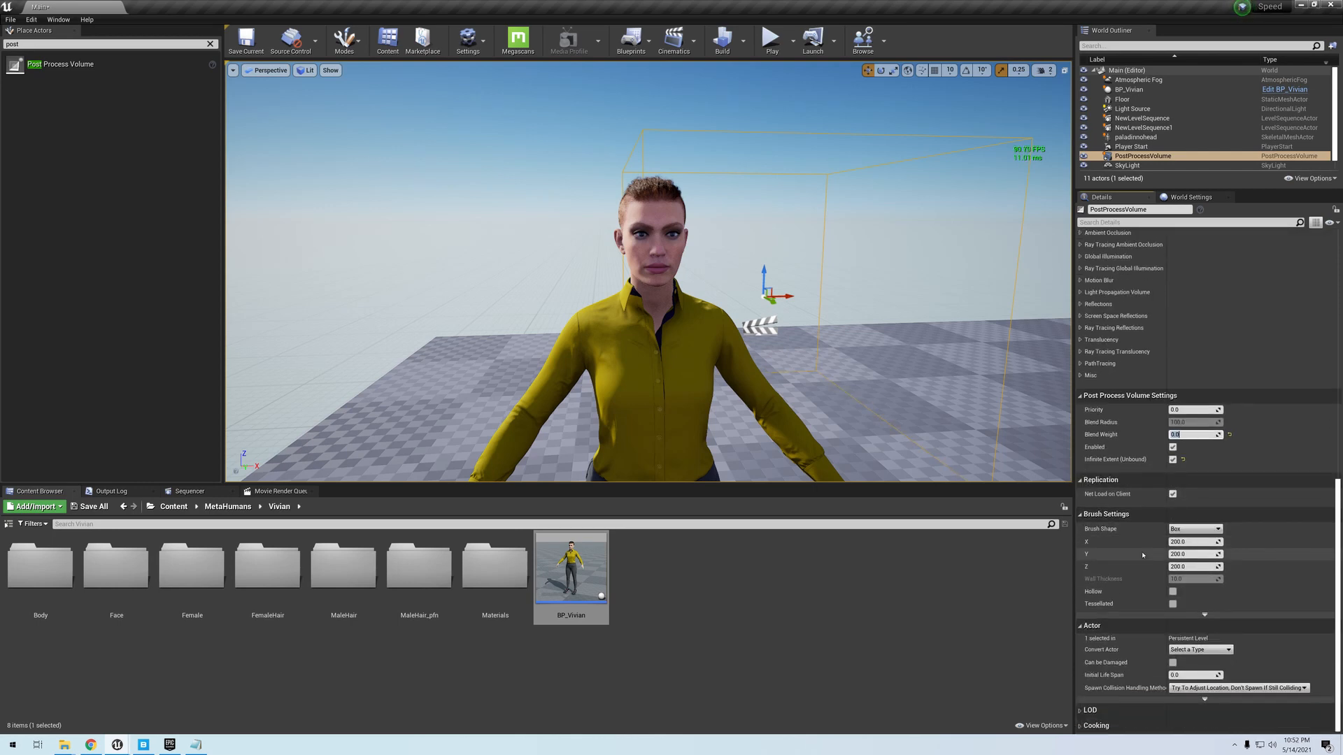
{"action": "left_click", "coordinate": [1129, 223]}
{"action": "type", "text": "scre"}
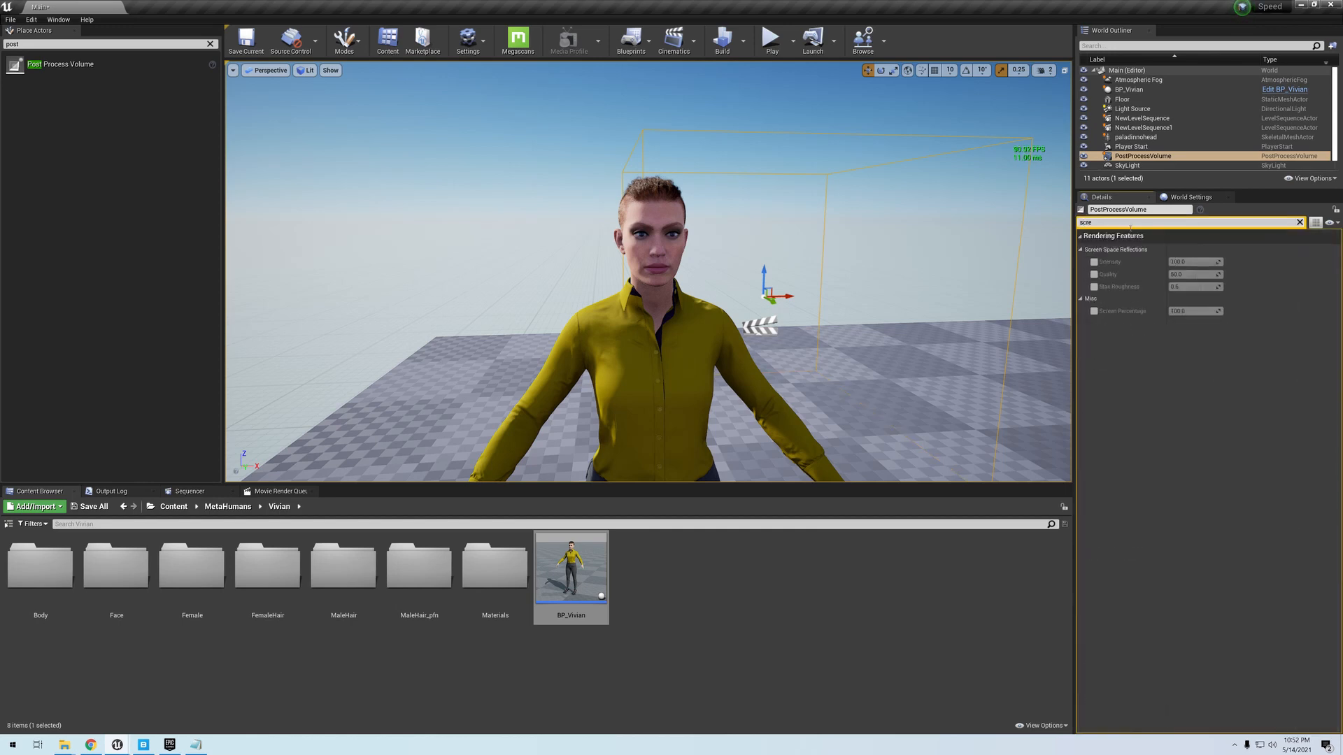
{"action": "left_click", "coordinate": [1094, 311]}
{"action": "left_click", "coordinate": [1180, 312]}
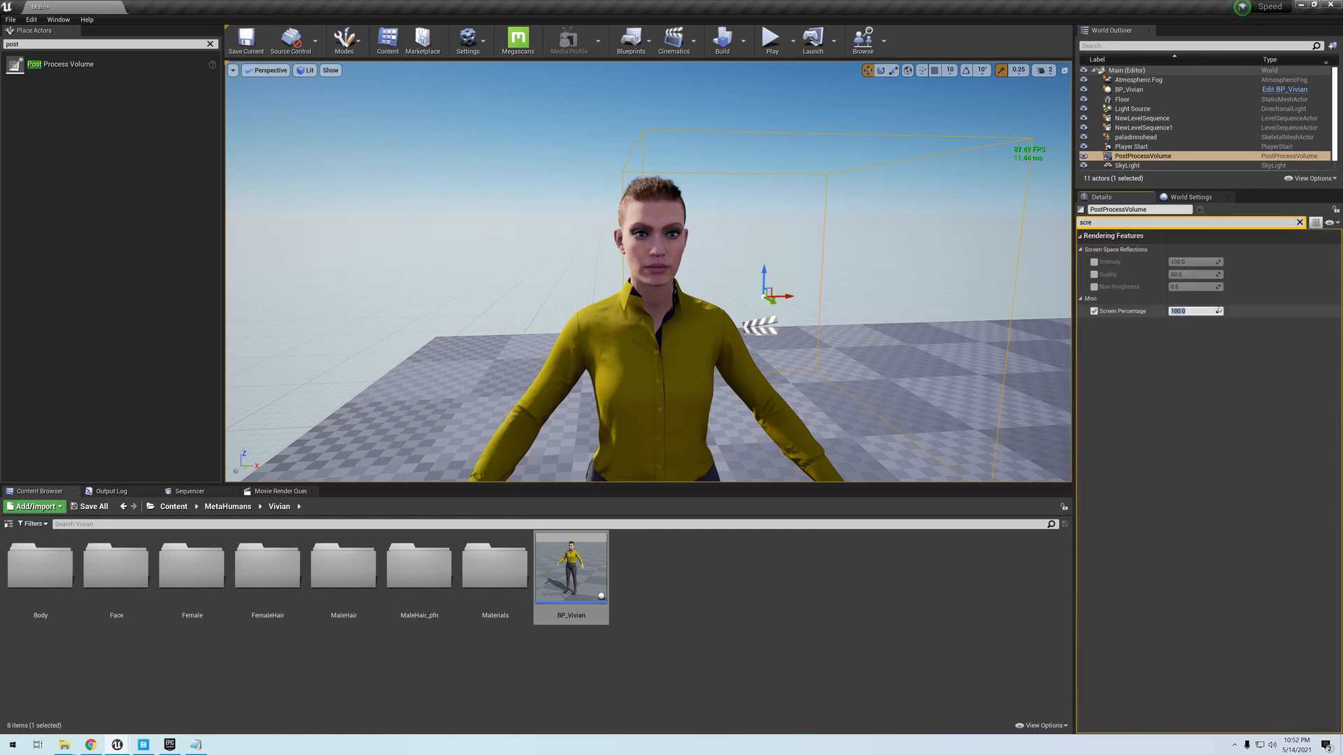
{"action": "type", "text": "150"}
{"action": "key", "text": "Return"}
{"action": "type", "text": "200"}
{"action": "key", "text": "Return"}
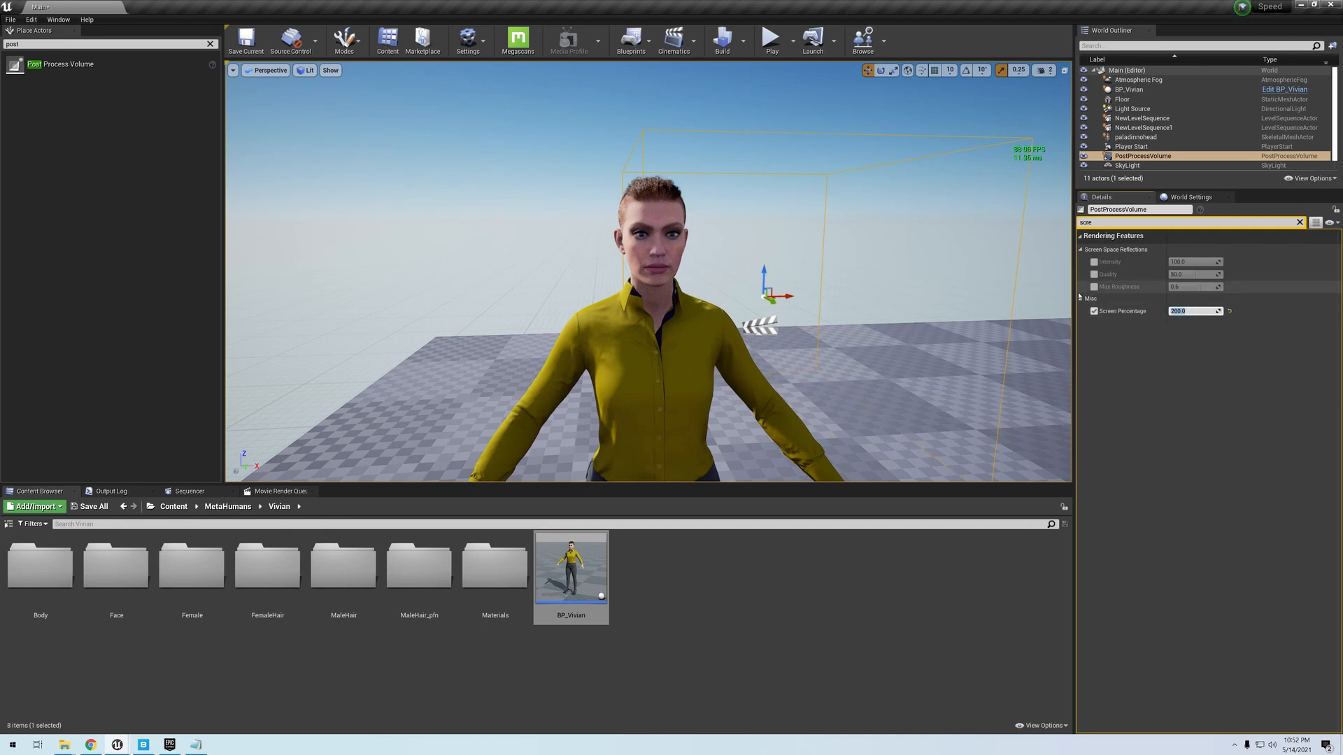
{"action": "left_click", "coordinate": [1095, 311]}
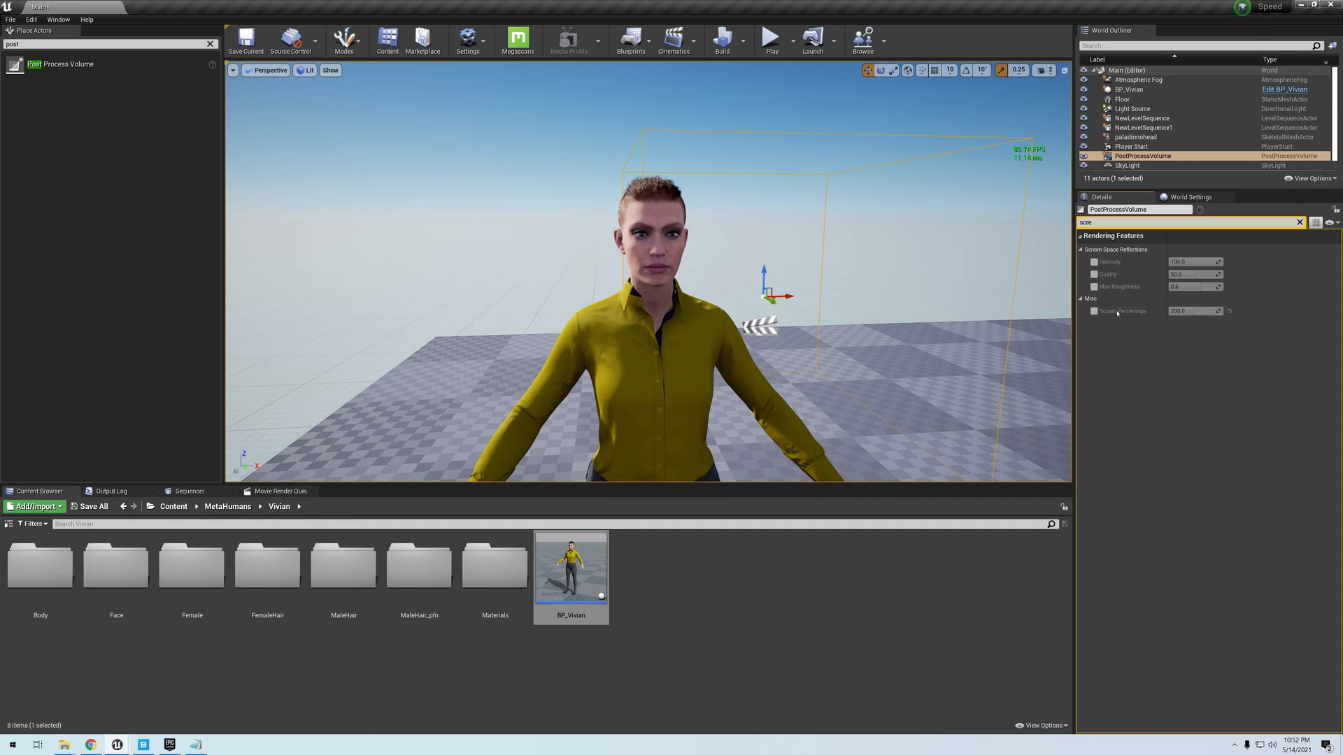
{"action": "left_click", "coordinate": [1300, 223]}
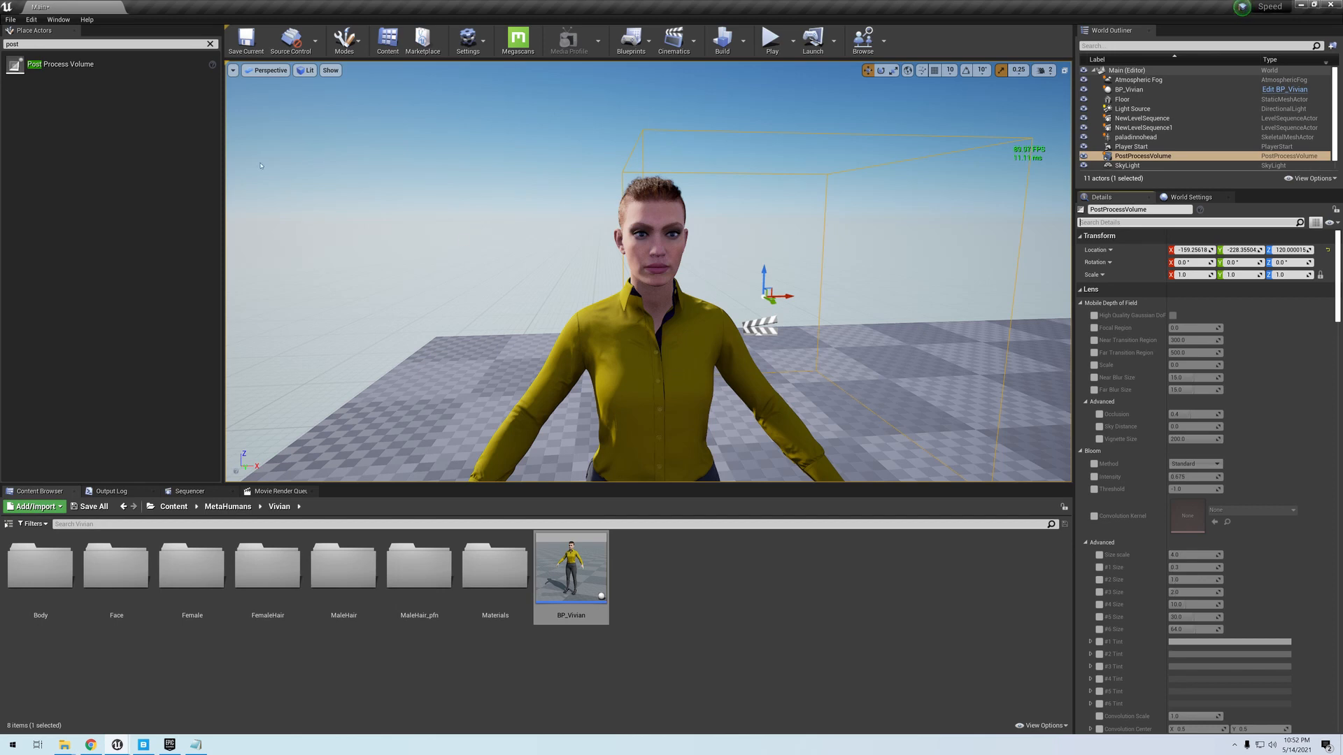
- Review the viewport's Screen Percentage option, and examine the character both close up and from farther away
{"action": "left_click", "coordinate": [233, 70]}
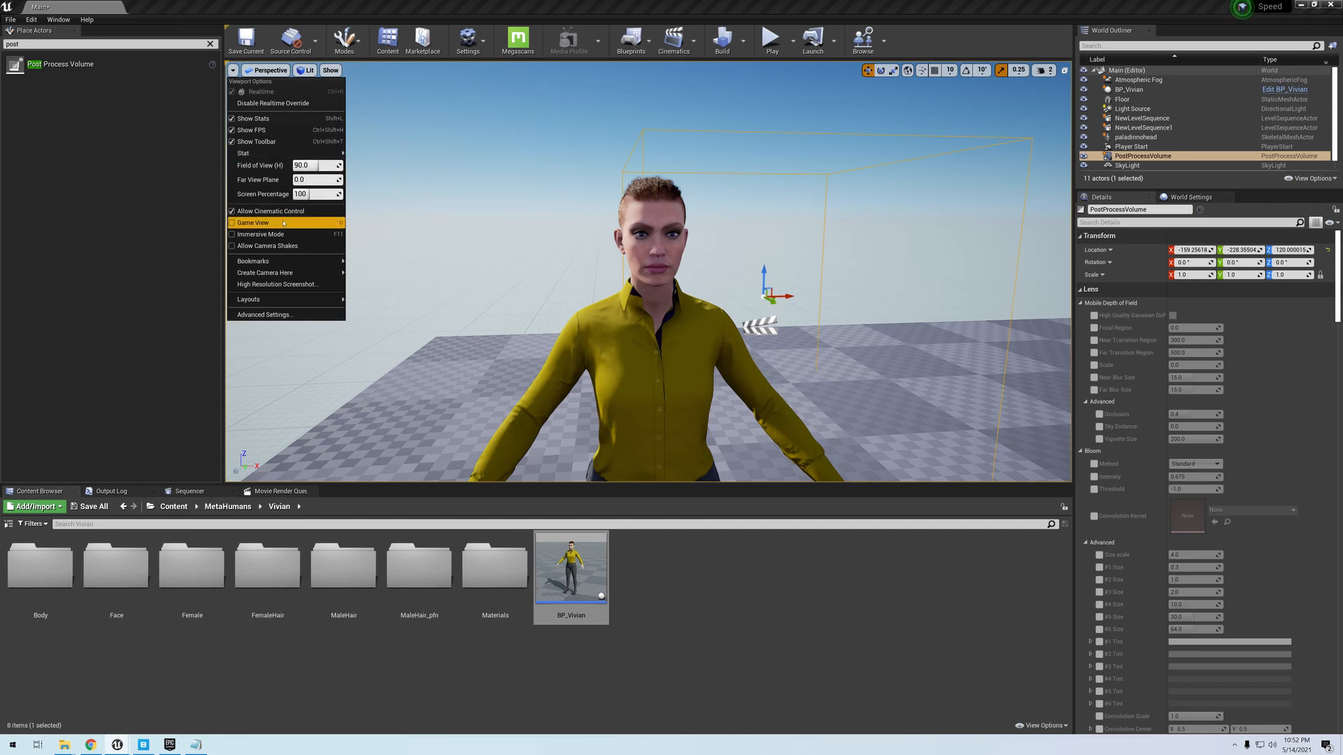
{"action": "left_click", "coordinate": [420, 228]}
{"action": "left_click", "coordinate": [956, 158]}
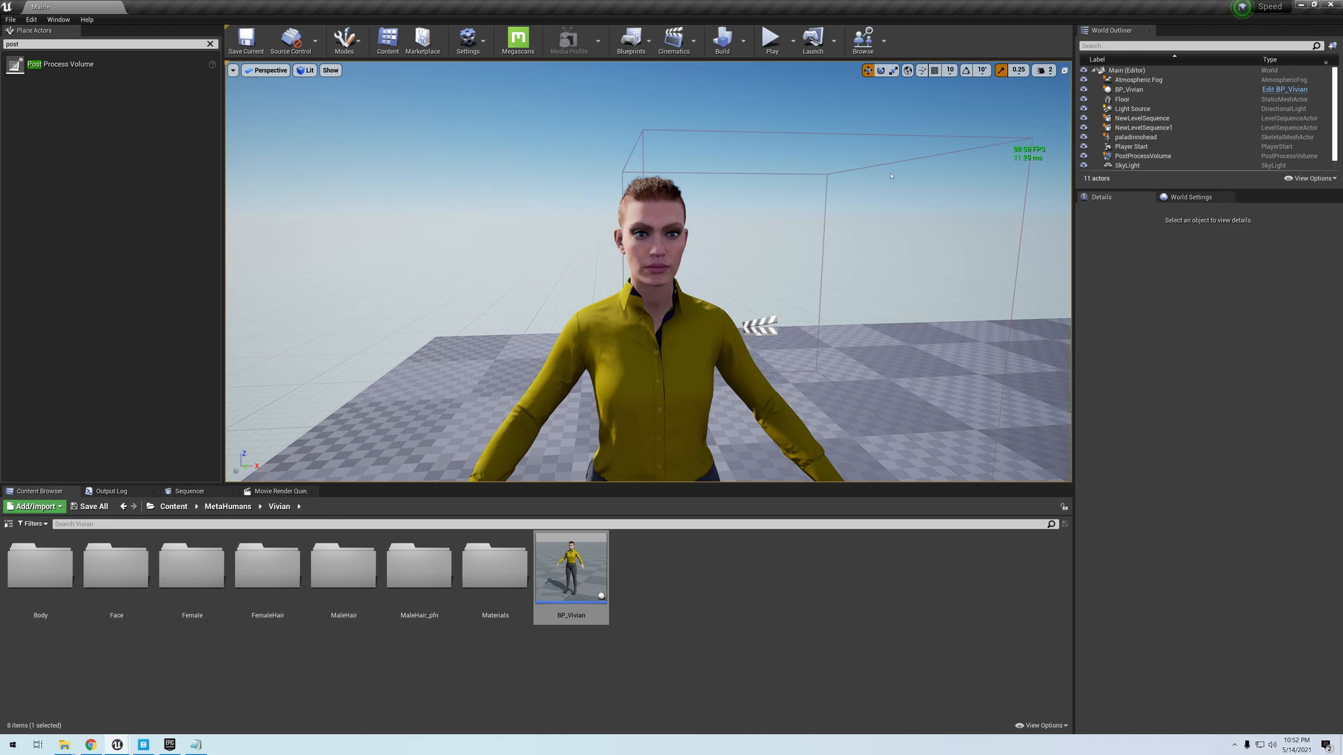
{"action": "key", "text": "w"}
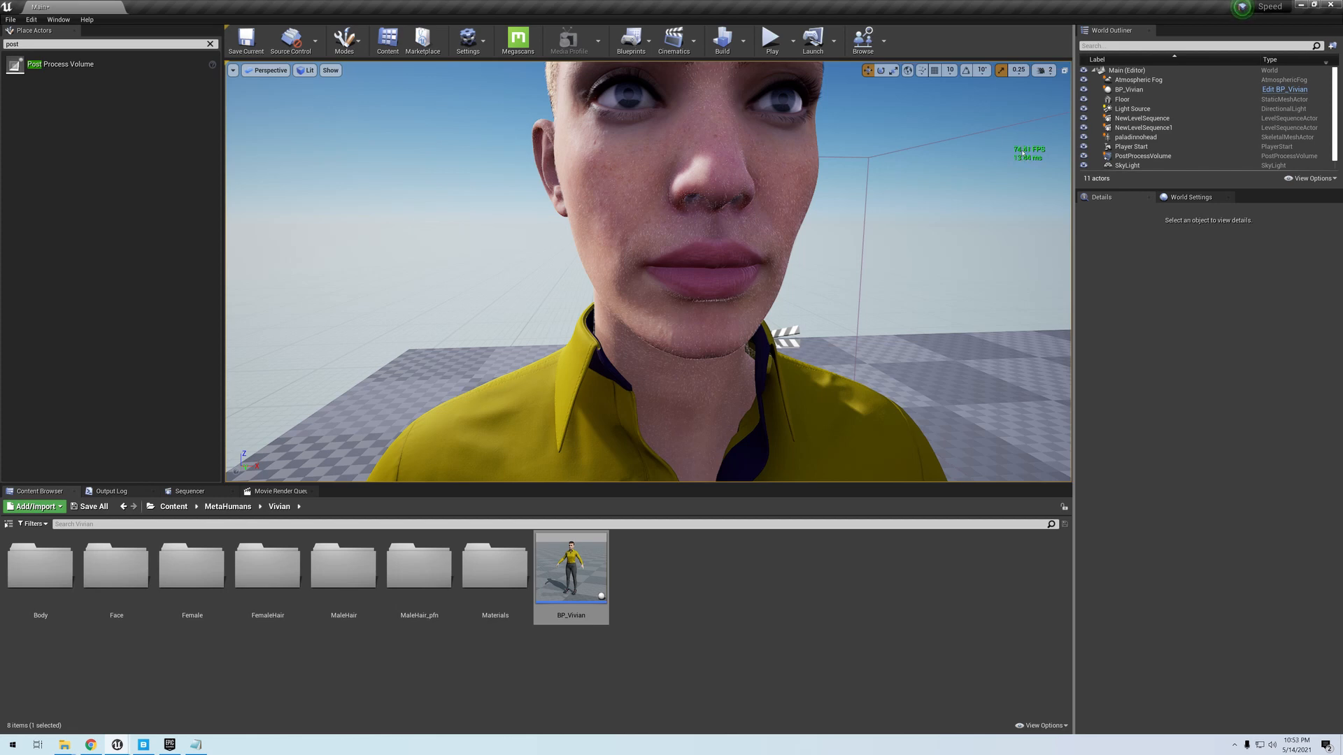
{"action": "key", "text": "s"}
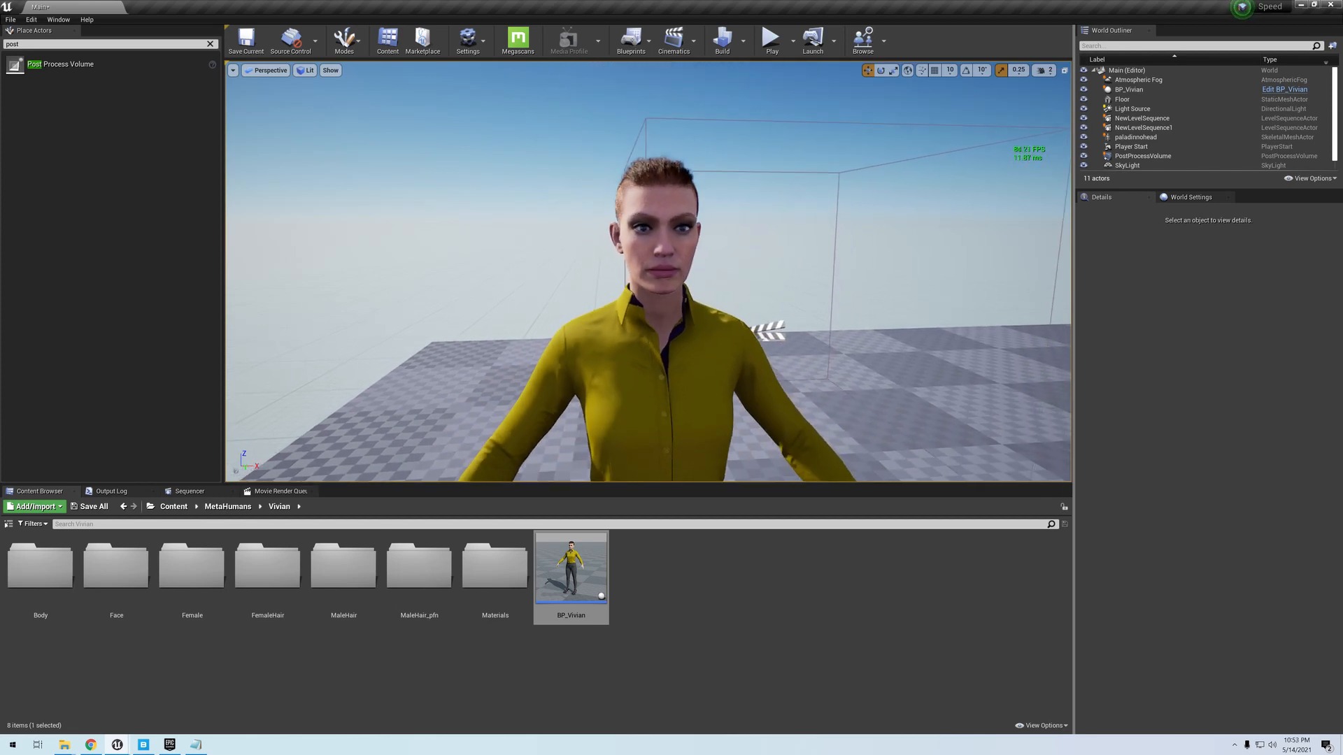
{"action": "key", "text": "s"}
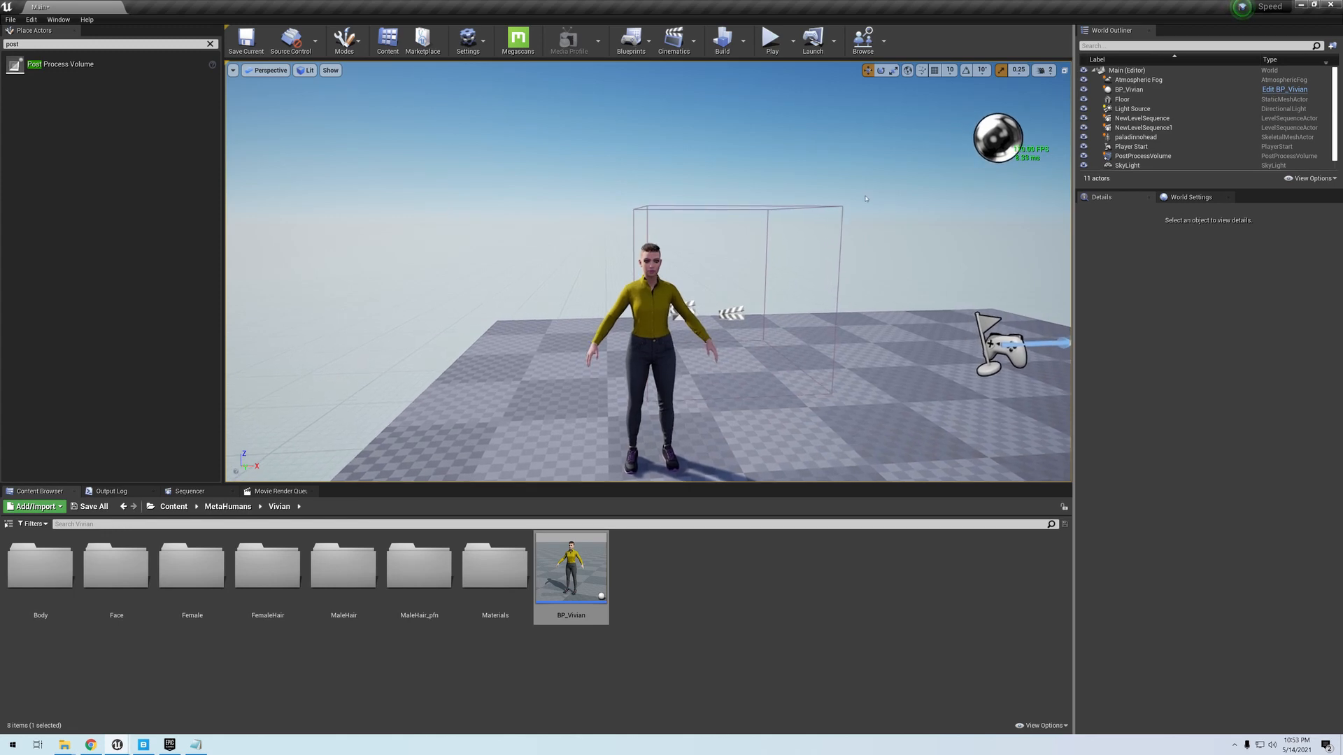
{"action": "scroll", "coordinate": [686, 296], "scroll_direction": "up", "scroll_amount": 2}
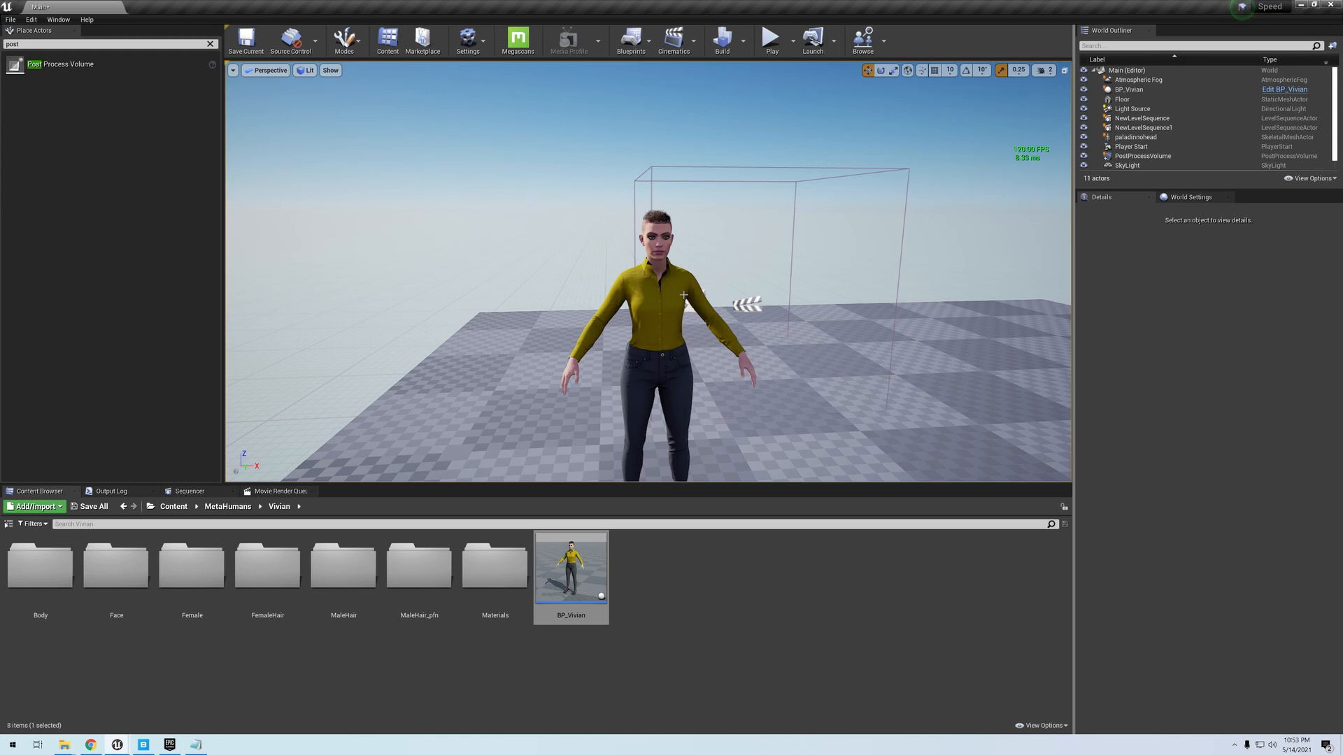
- Find the CPU settings in the Editor Preferences and disable Use Less CPU when in Background
{"action": "left_click", "coordinate": [7, 7]}
{"action": "left_click", "coordinate": [85, 95]}
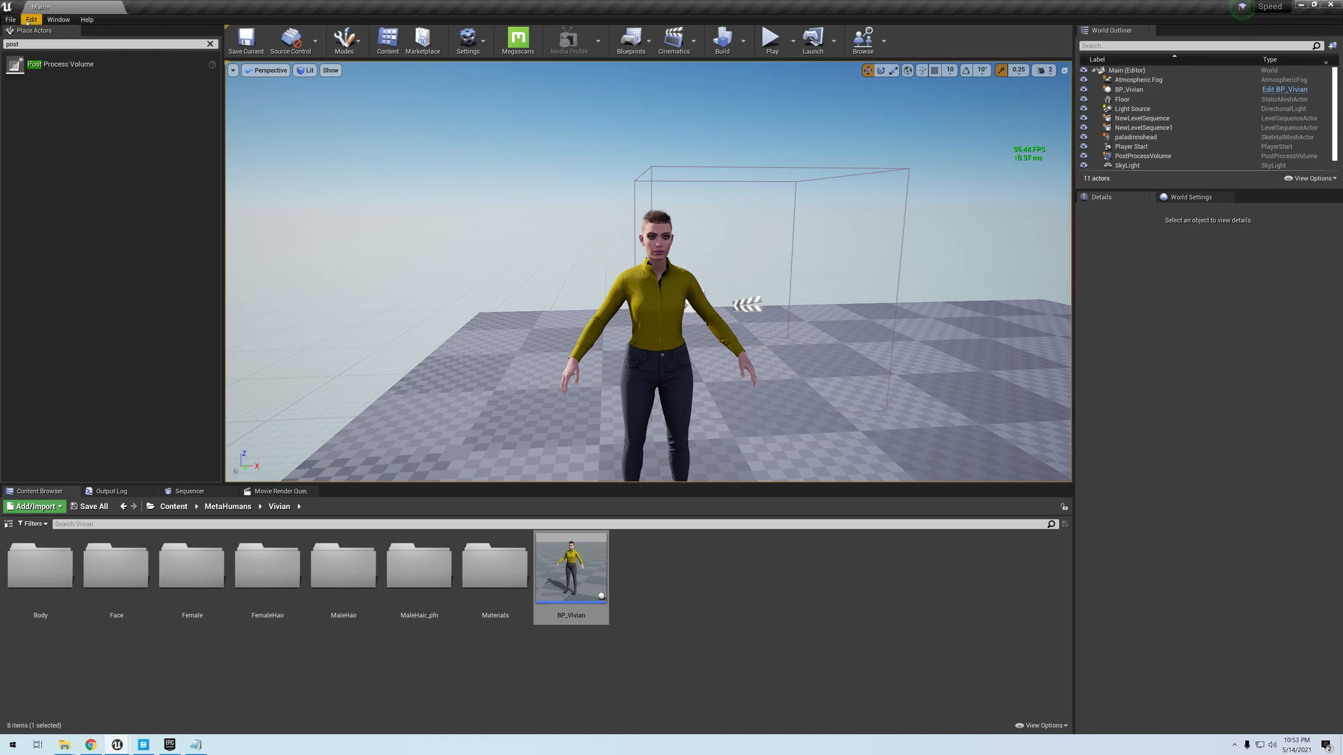
{"action": "left_click", "coordinate": [31, 20]}
{"action": "left_click", "coordinate": [92, 156]}
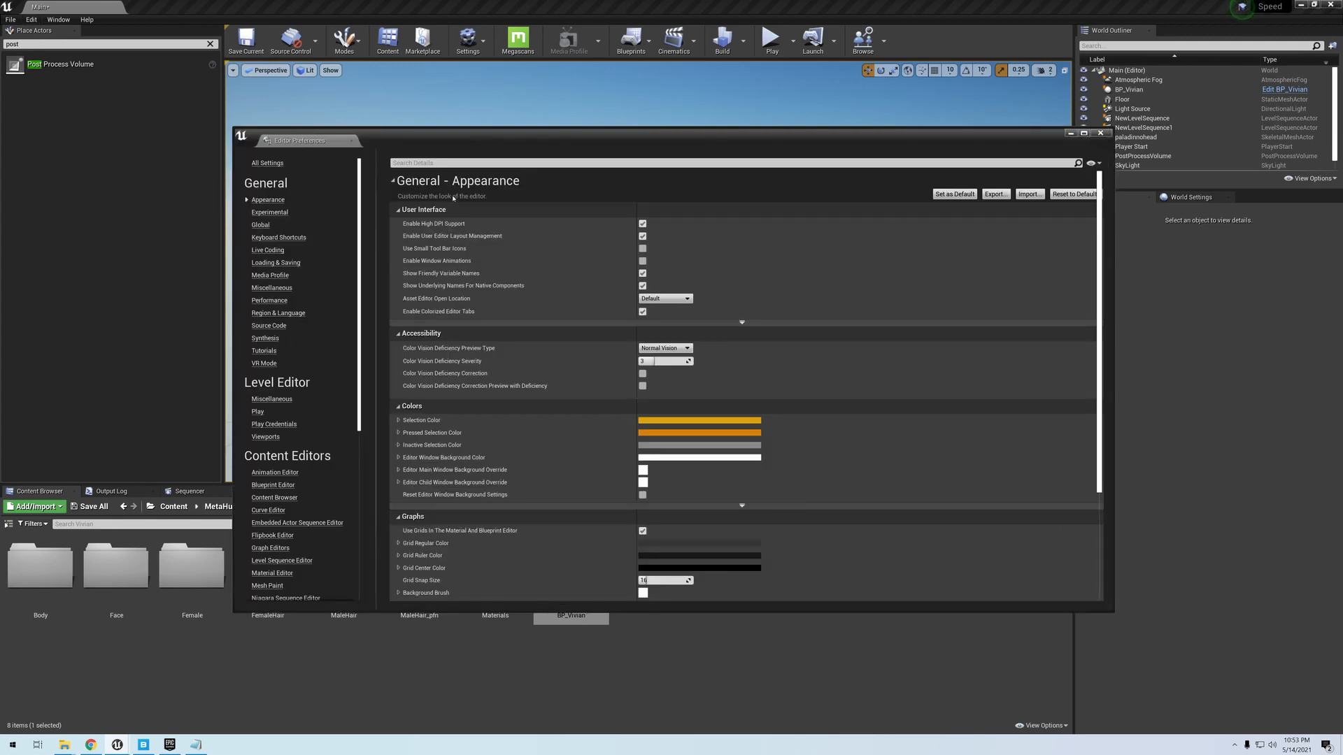
{"action": "left_click", "coordinate": [462, 163]}
{"action": "type", "text": "cpu"}
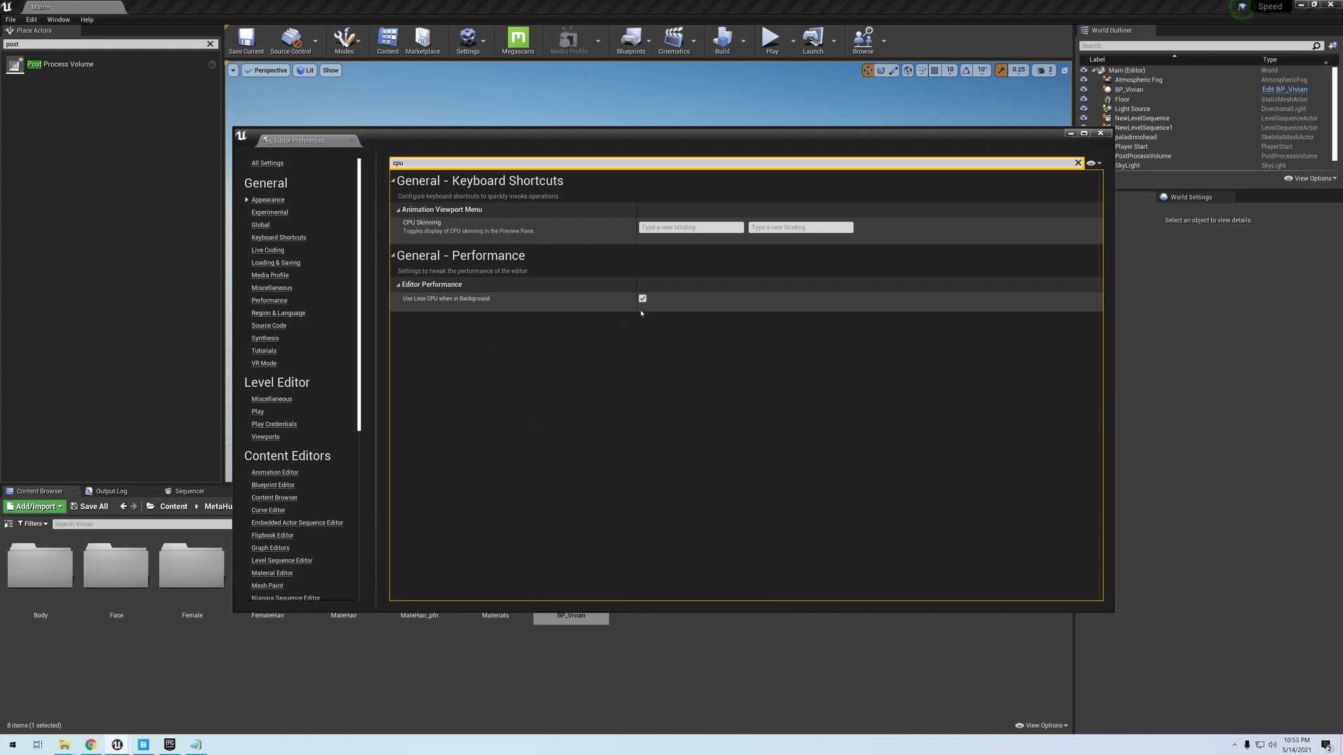
{"action": "left_click", "coordinate": [641, 299]}
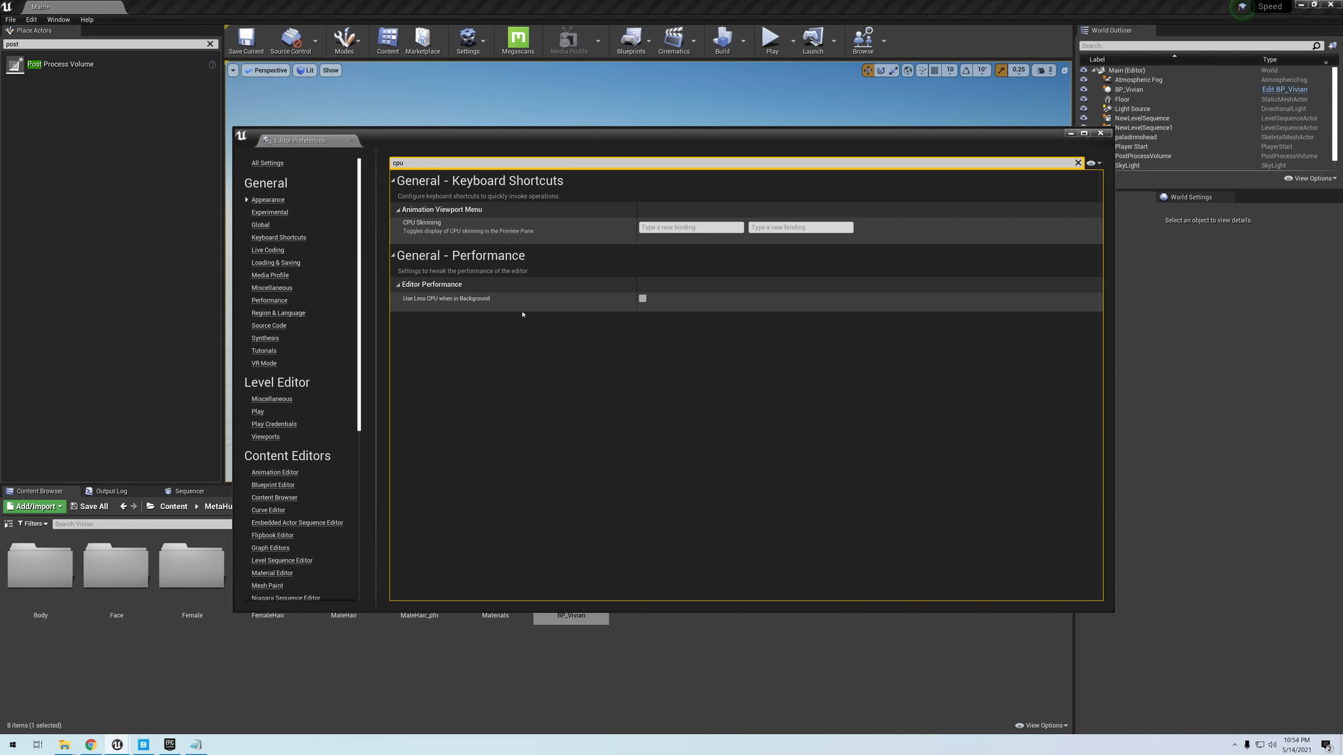
{"action": "left_click", "coordinate": [1101, 133]}
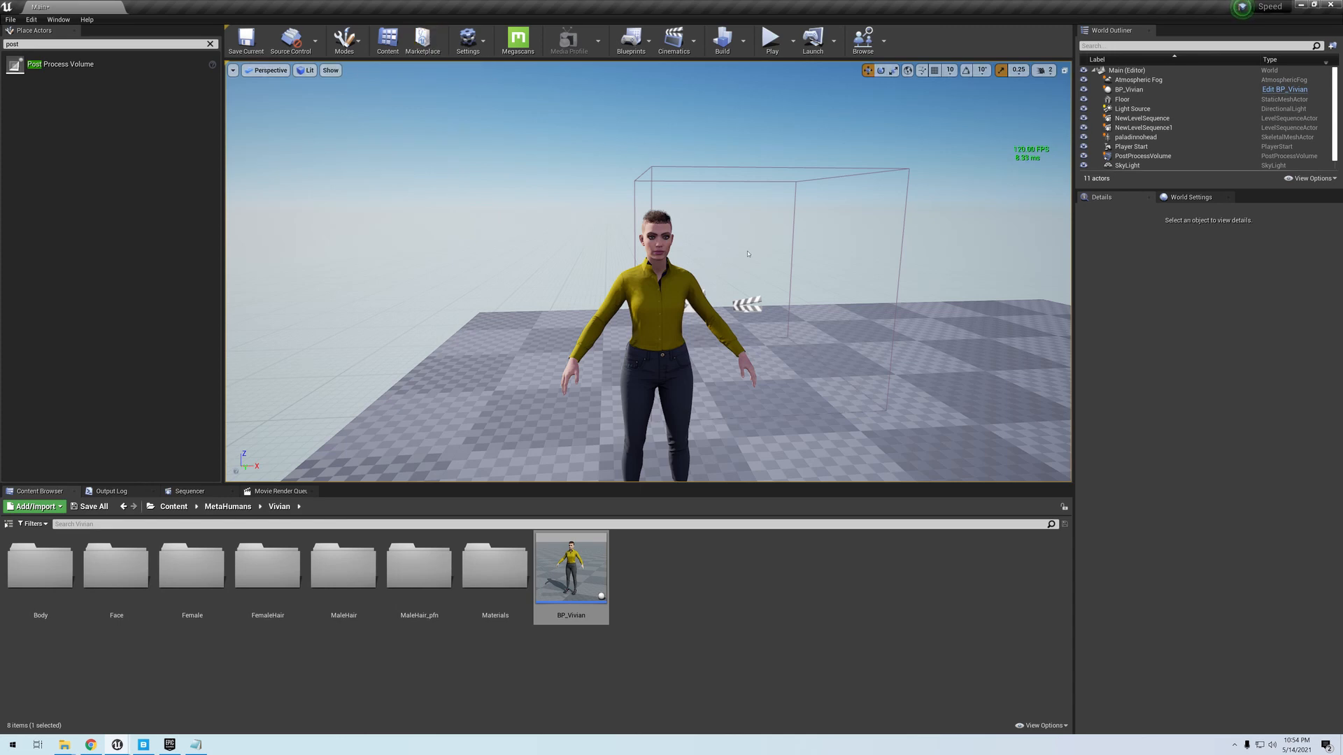
- Examine the character's face close up in Lit mode
{"action": "key", "text": "w"}
{"action": "right_click_drag", "start_coordinate": [708, 266], "coordinate": [708, 267]}
{"action": "right_click_drag", "start_coordinate": [809, 366], "coordinate": [809, 365]}
{"action": "key", "text": "s"}
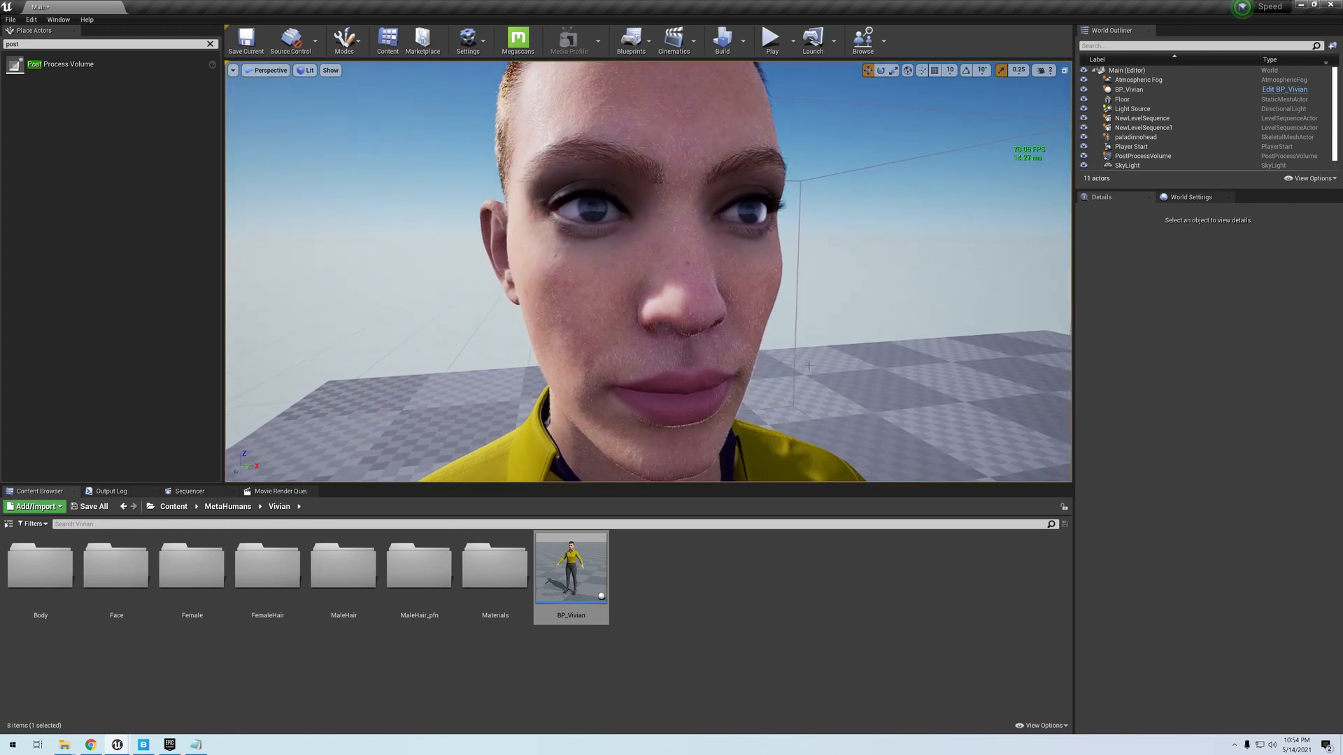
- Switch the viewport to Unlit mode and examine the character's head and hair from several angles and distances
{"action": "left_click", "coordinate": [306, 70]}
{"action": "left_click", "coordinate": [322, 103]}
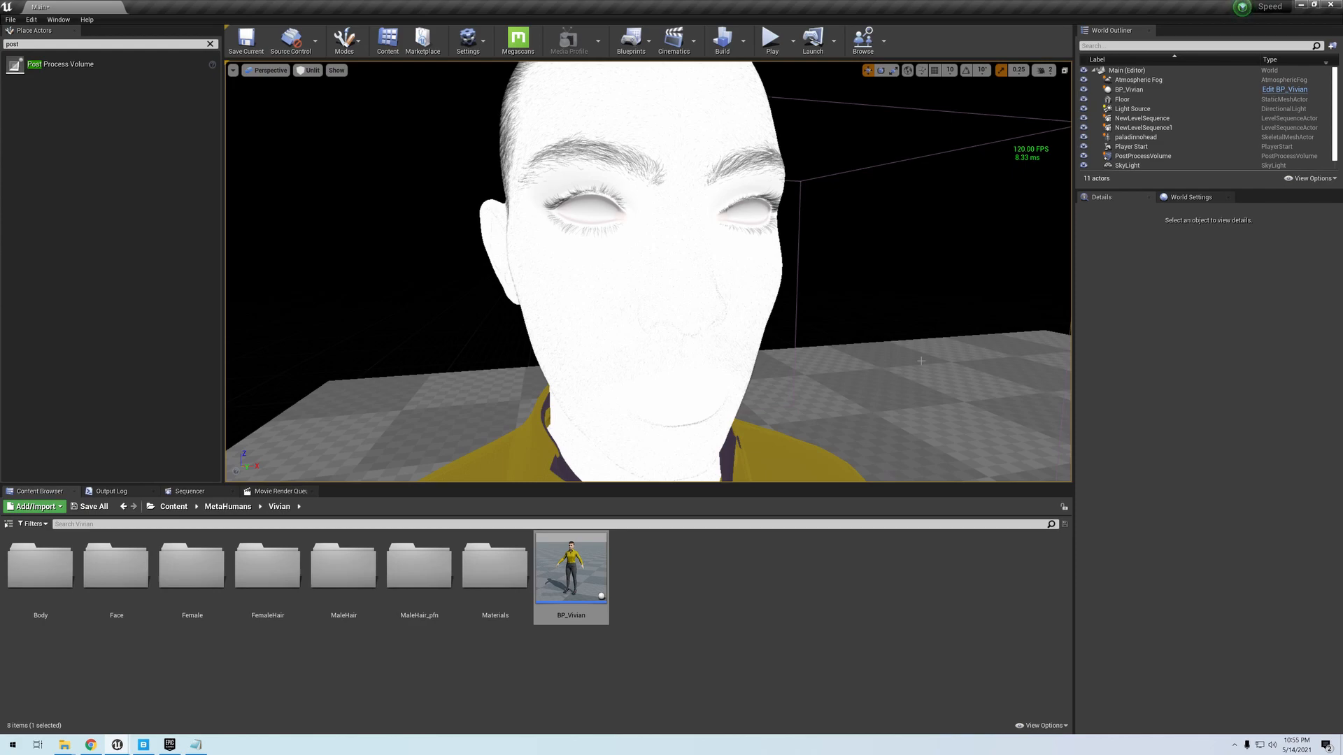
{"action": "key", "text": "s"}
{"action": "right_click_drag", "start_coordinate": [921, 361], "coordinate": [940, 336]}
{"action": "key", "text": "w"}
{"action": "key", "text": "s"}
{"action": "key", "text": "w"}
{"action": "key", "text": "s"}
{"action": "key", "text": "w"}
{"action": "right_click_drag", "start_coordinate": [858, 344], "coordinate": [859, 348]}
{"action": "key", "text": "s"}
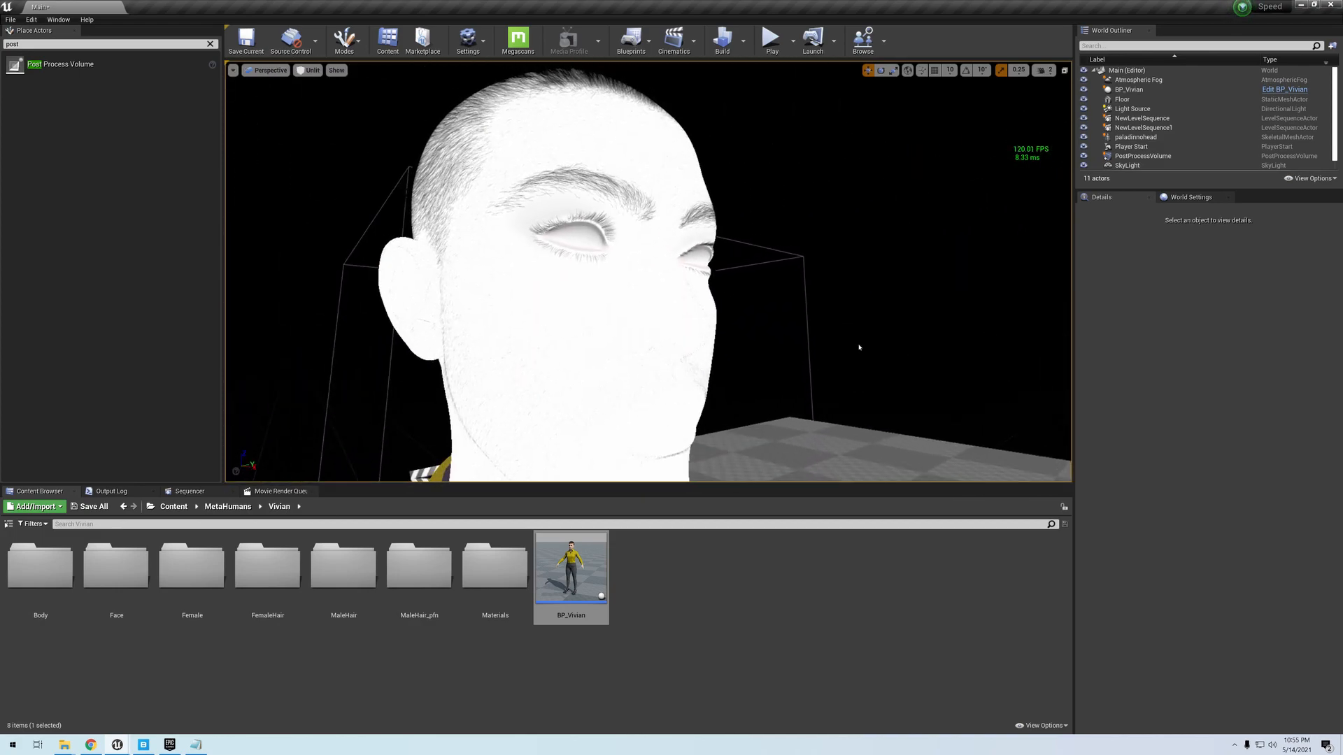
- Compare the character in Lit and Unlit modes from farther away, and return the viewport to Lit mode
{"action": "left_click", "coordinate": [307, 70]}
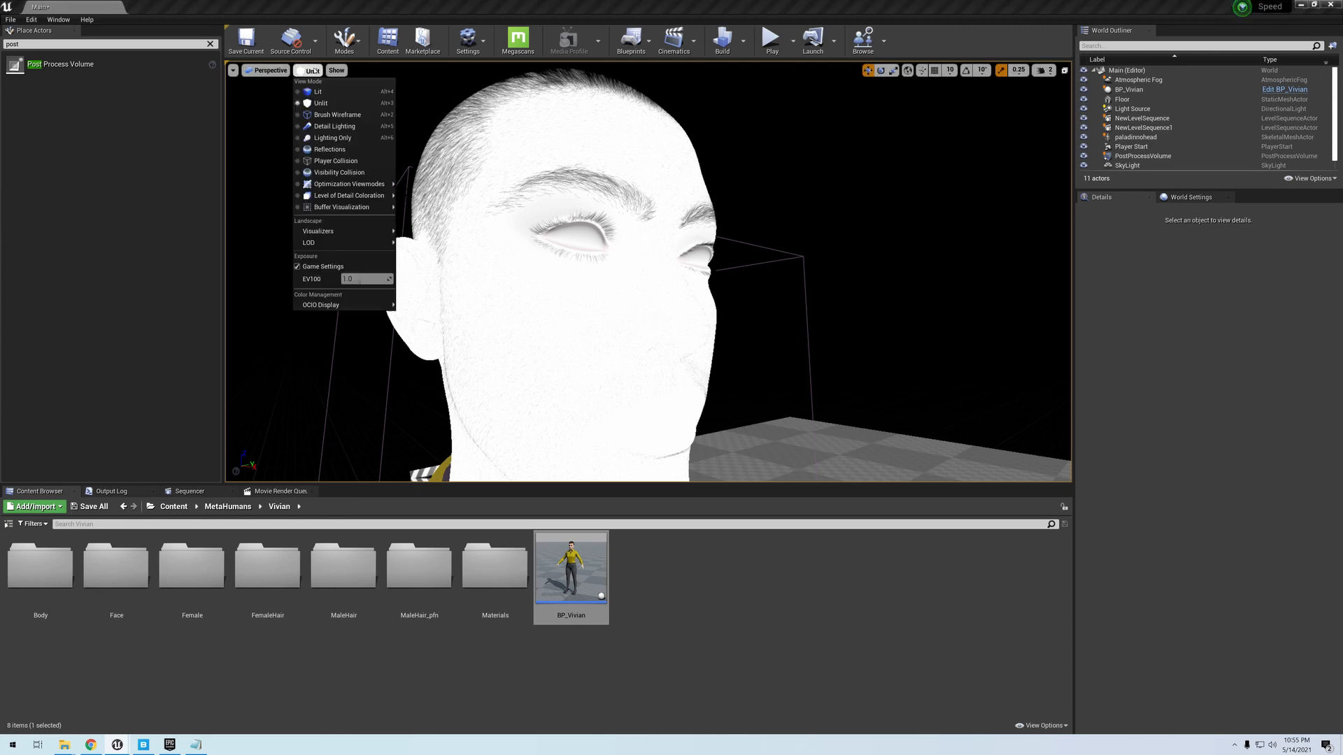
{"action": "left_click", "coordinate": [322, 91]}
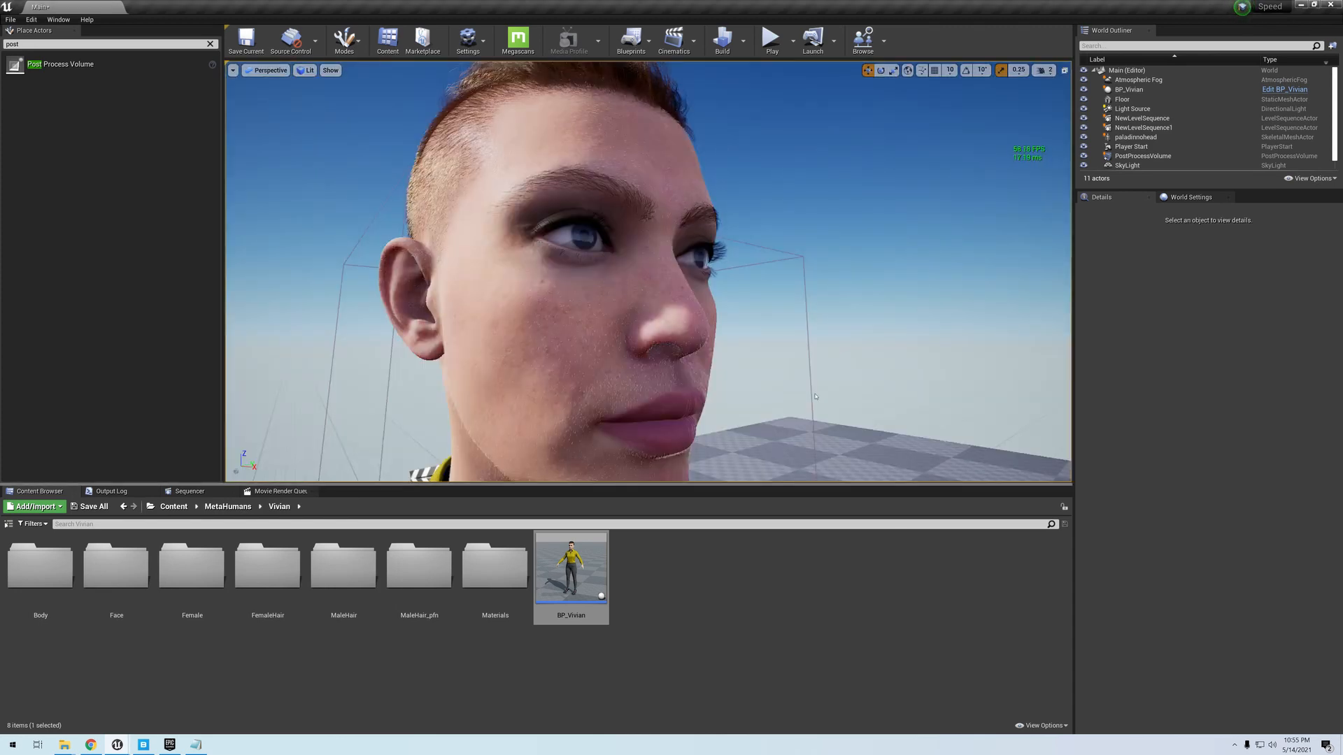
{"action": "left_click", "coordinate": [307, 70]}
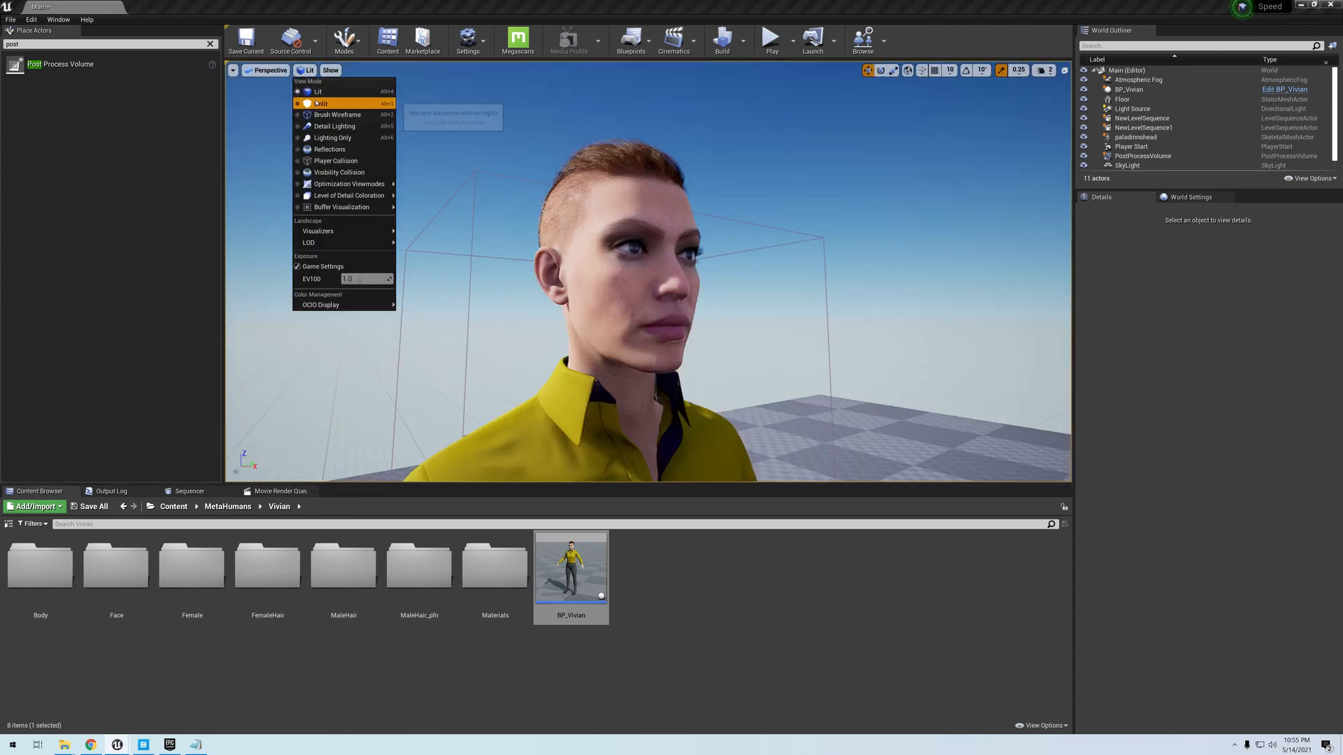
{"action": "left_click", "coordinate": [315, 103]}
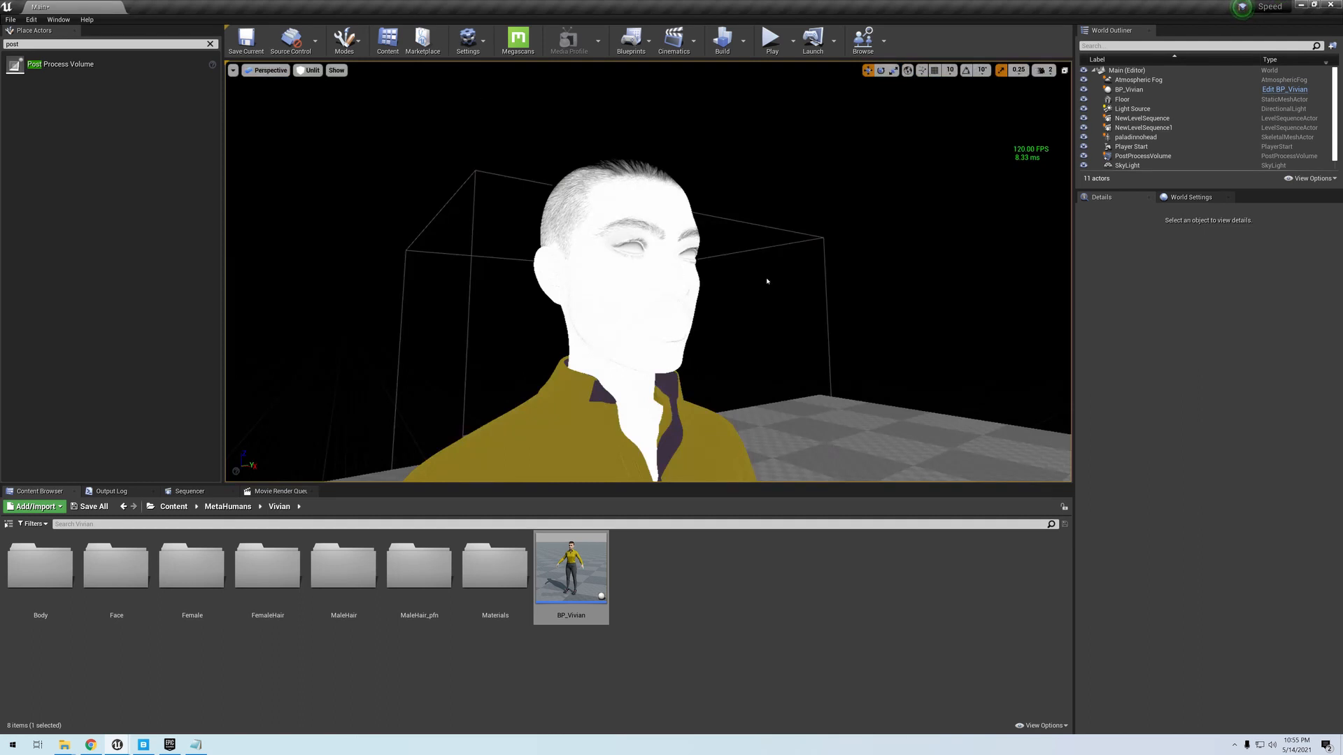
{"action": "mouse_move", "coordinate": [831, 303]}
{"action": "right_mouse_down"}
{"action": "mouse_move", "coordinate": [902, 308]}
{"action": "mouse_move", "coordinate": [831, 302]}
{"action": "right_mouse_up"}
{"action": "left_click_drag", "start_coordinate": [831, 303], "coordinate": [868, 266]}
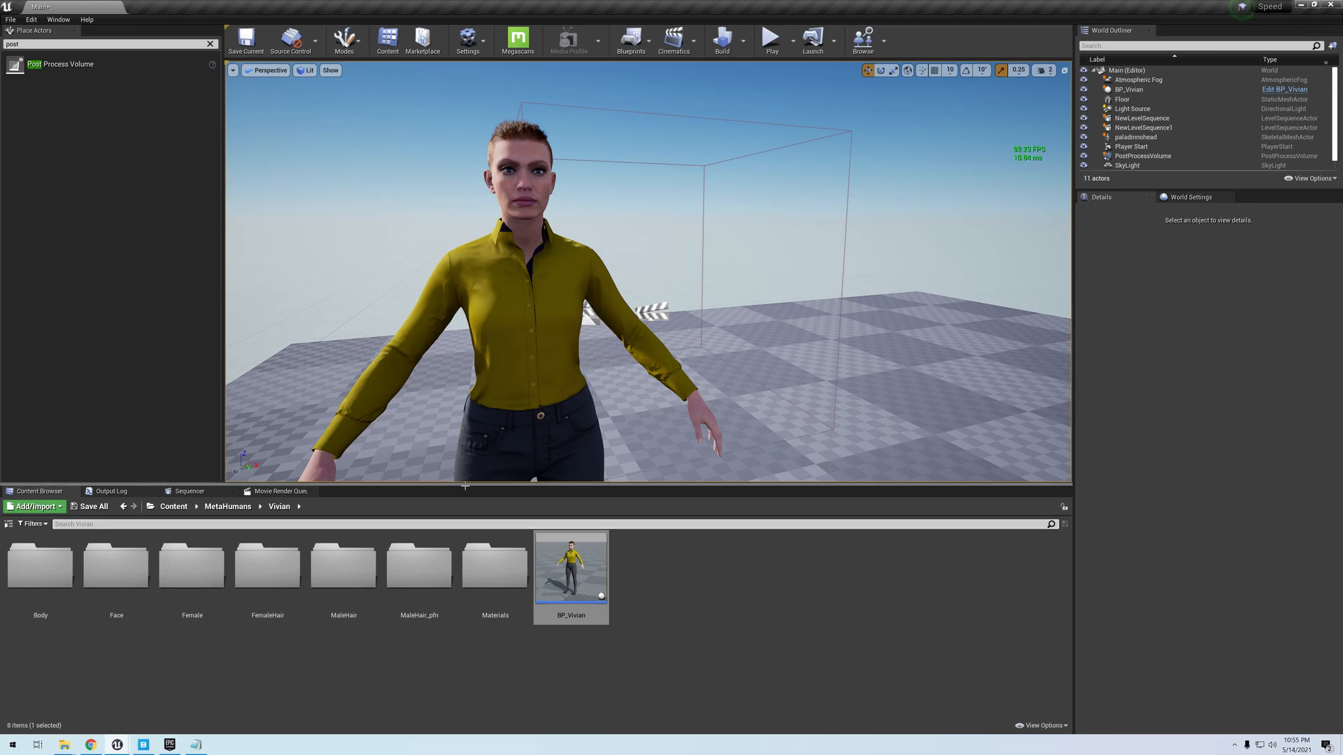
- Switch to the Best Buy website in the browser, search for "rtx 3090", and examine the results at 110% zoom
{"action": "left_click", "coordinate": [598, 142]}
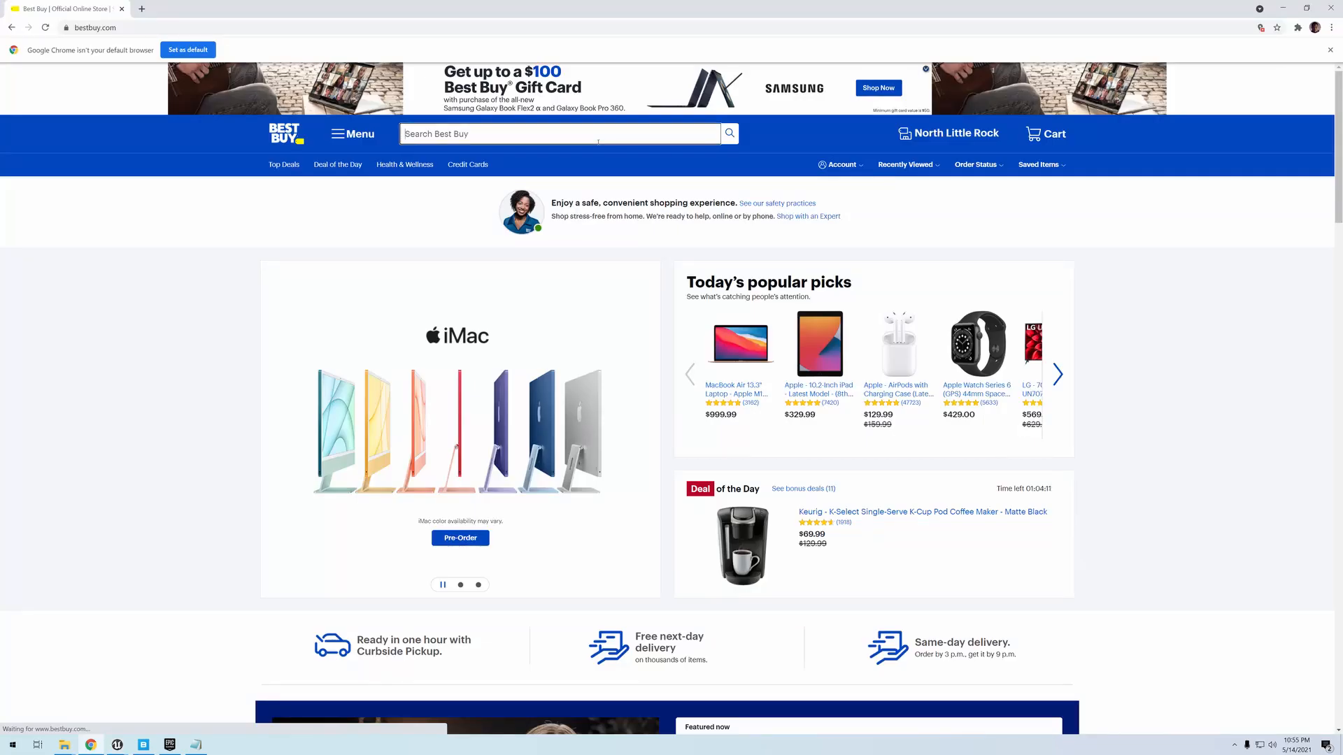
{"action": "type", "text": "rt"}
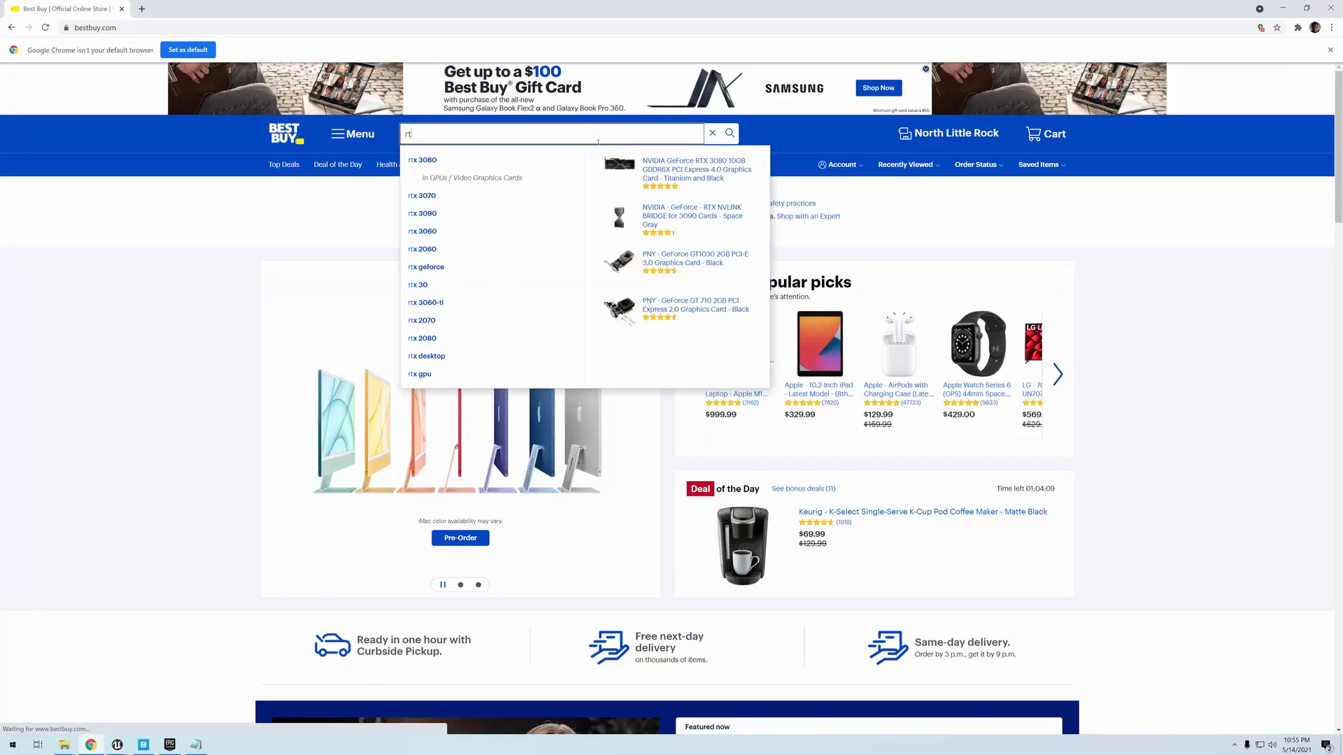
{"action": "type", "text": "x 3090"}
{"action": "key", "text": "Return"}
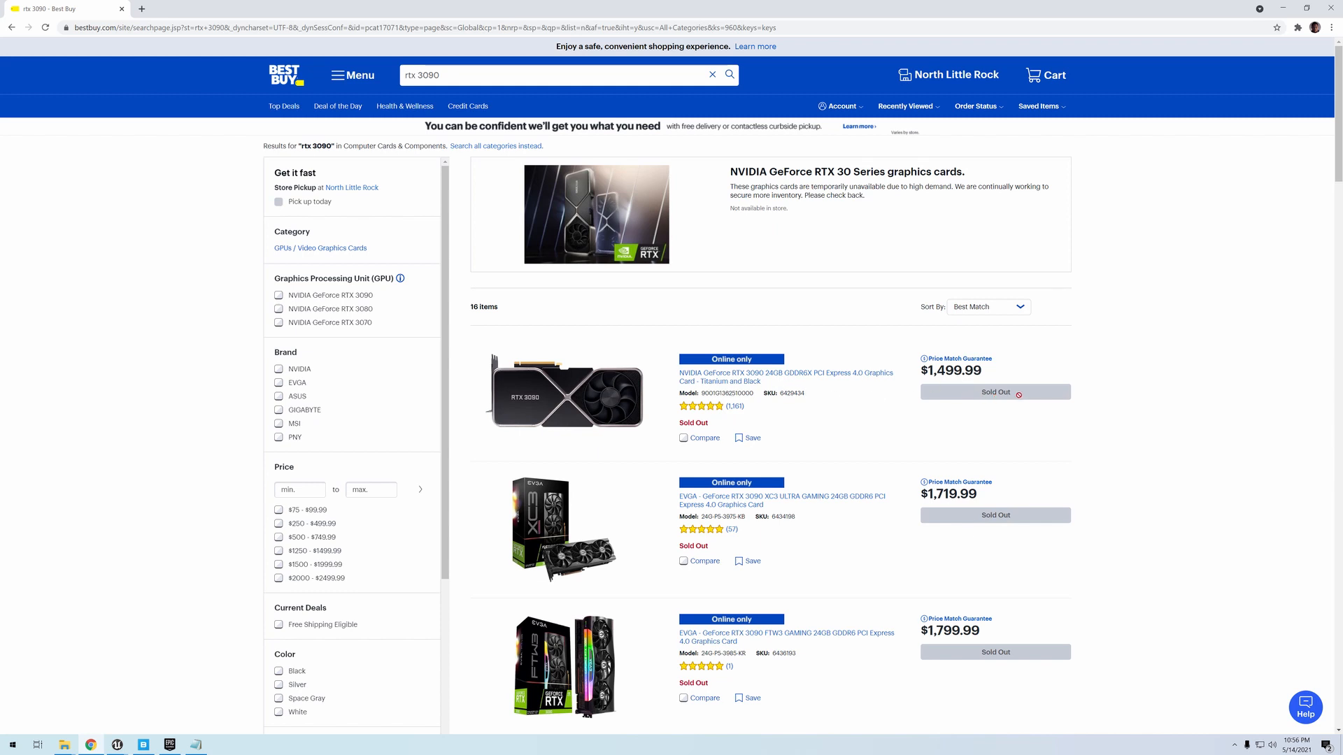
{"action": "key", "text": "ctrl+plus"}
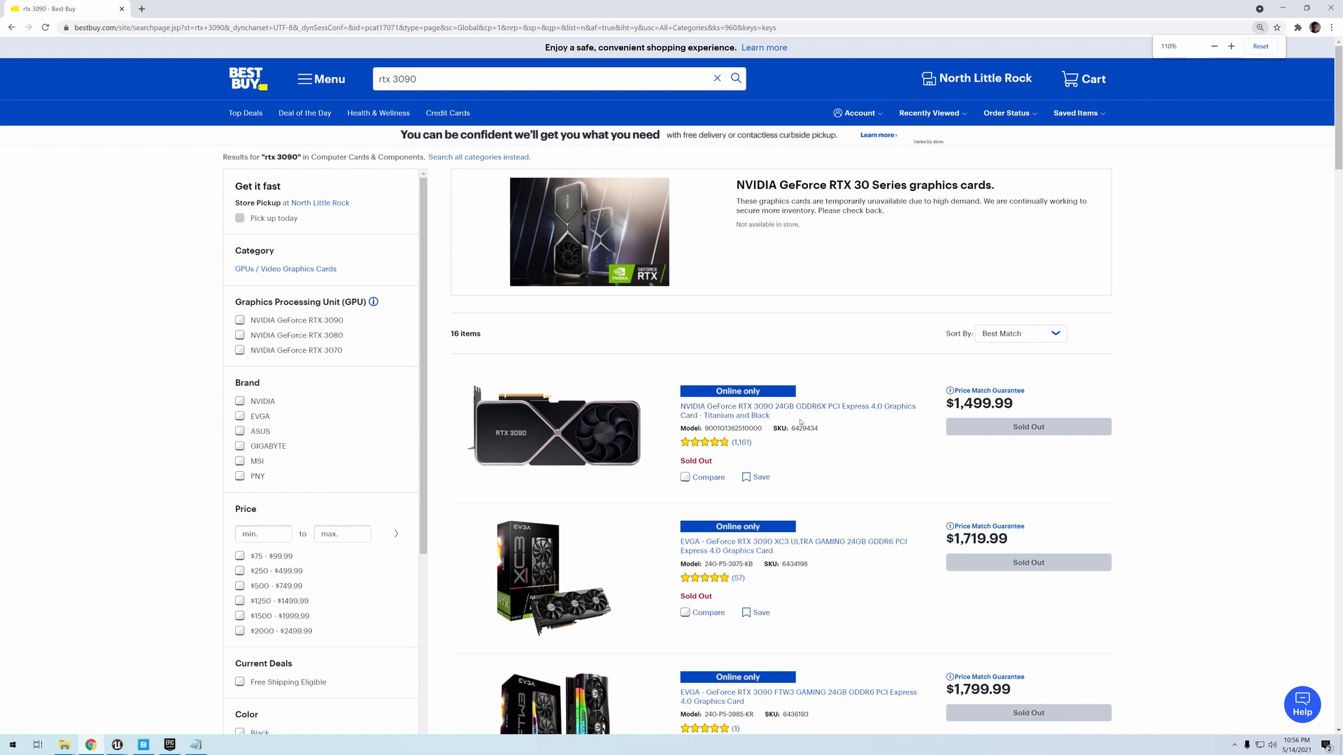
{"action": "left_click_drag", "start_coordinate": [776, 418], "coordinate": [680, 407]}
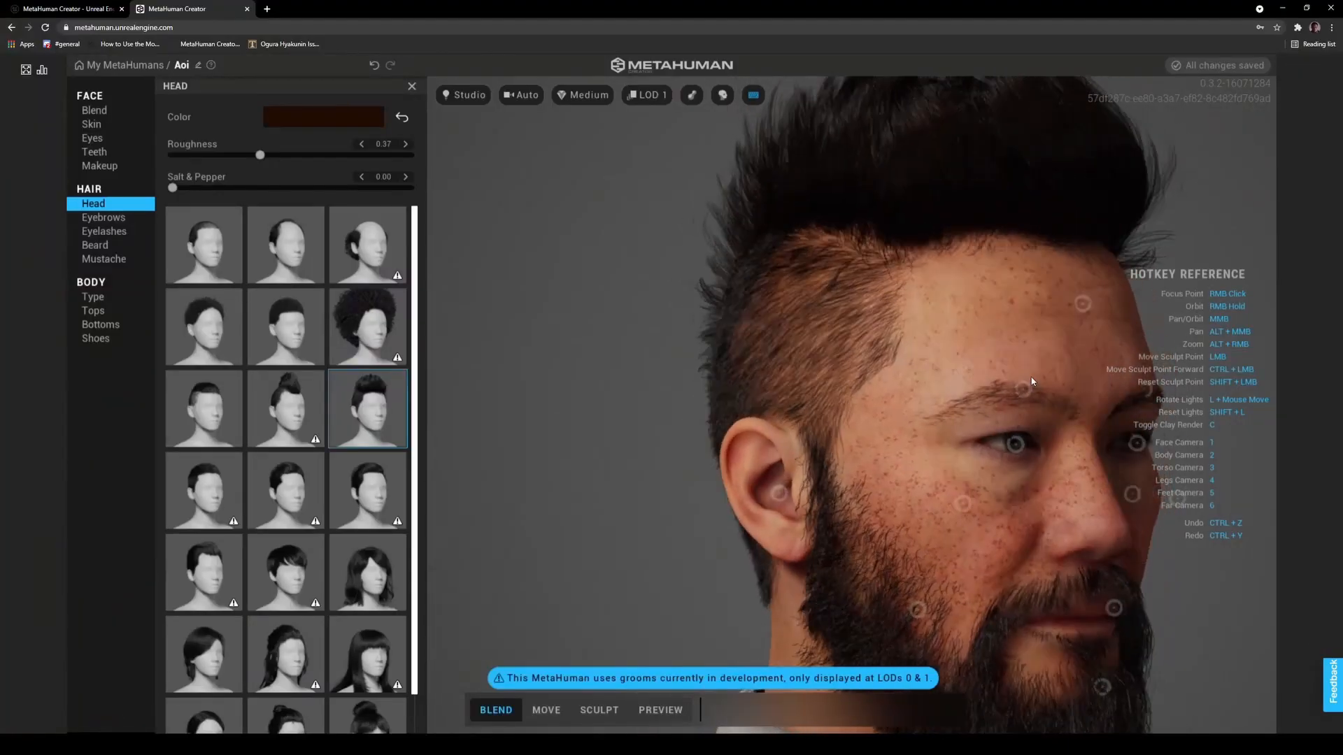
{"action": "right_click_drag", "start_coordinate": [1031, 382], "coordinate": [830, 312]}
{"action": "scroll", "coordinate": [830, 312], "scroll_direction": "down", "scroll_amount": 5}
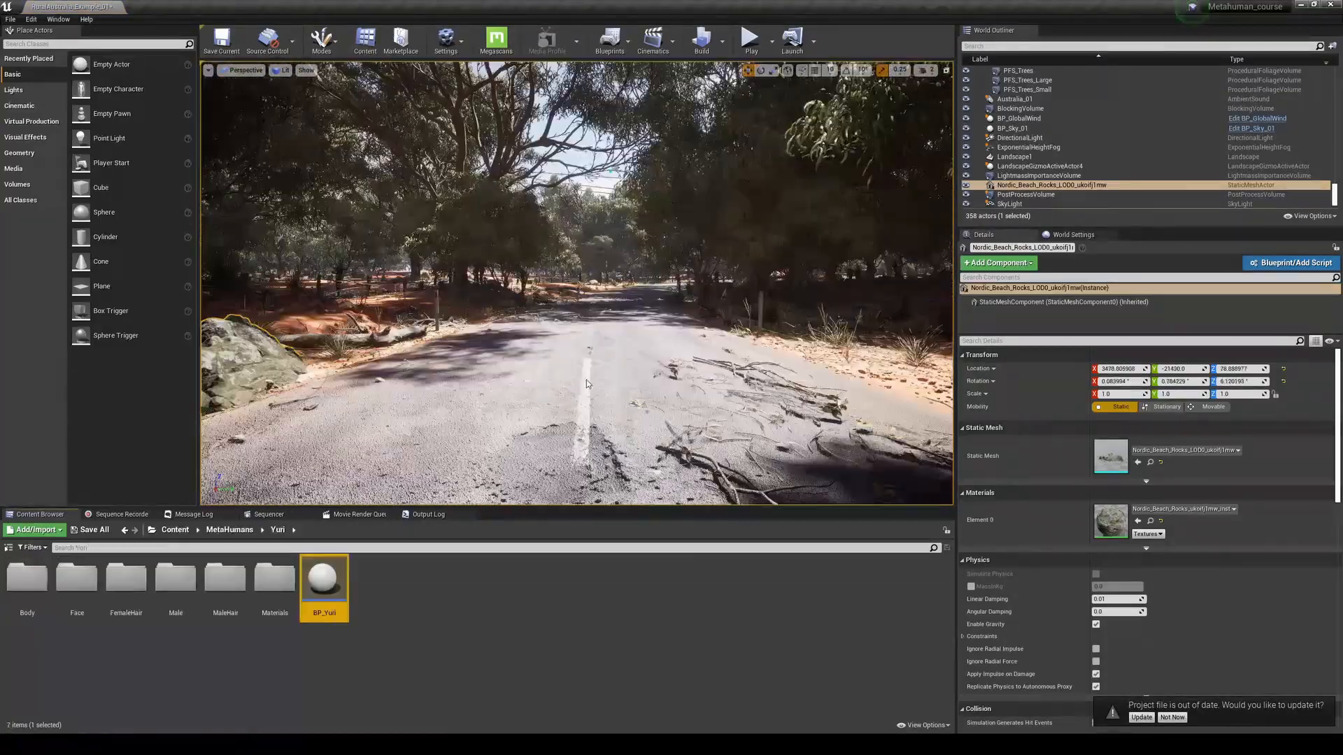
- Place the BP_Yuri MetaHuman blueprint in the middle of the road in the Metahuman_course level
{"action": "left_click_drag", "start_coordinate": [324, 580], "coordinate": [625, 393]}
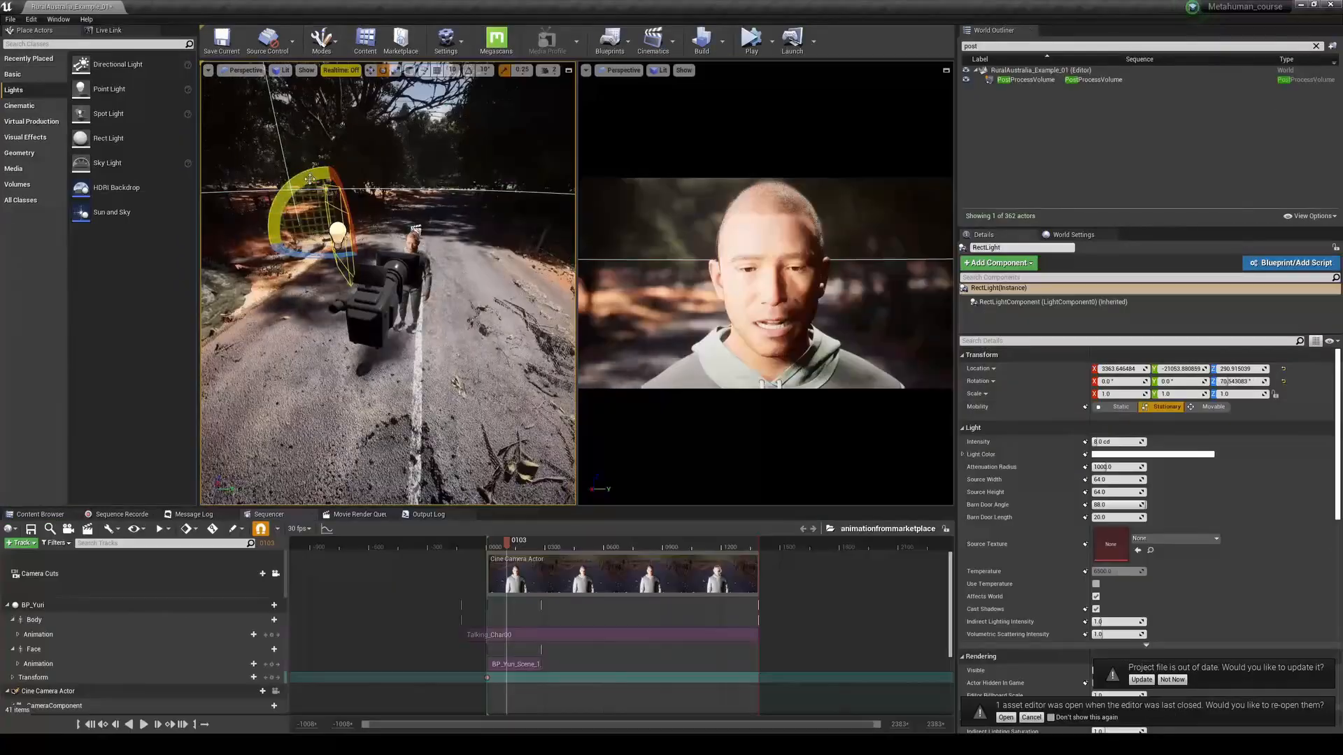
- Tilt the rect light near the character by about 5° and adjust its Intensity
{"action": "left_click_drag", "start_coordinate": [309, 180], "coordinate": [324, 175]}
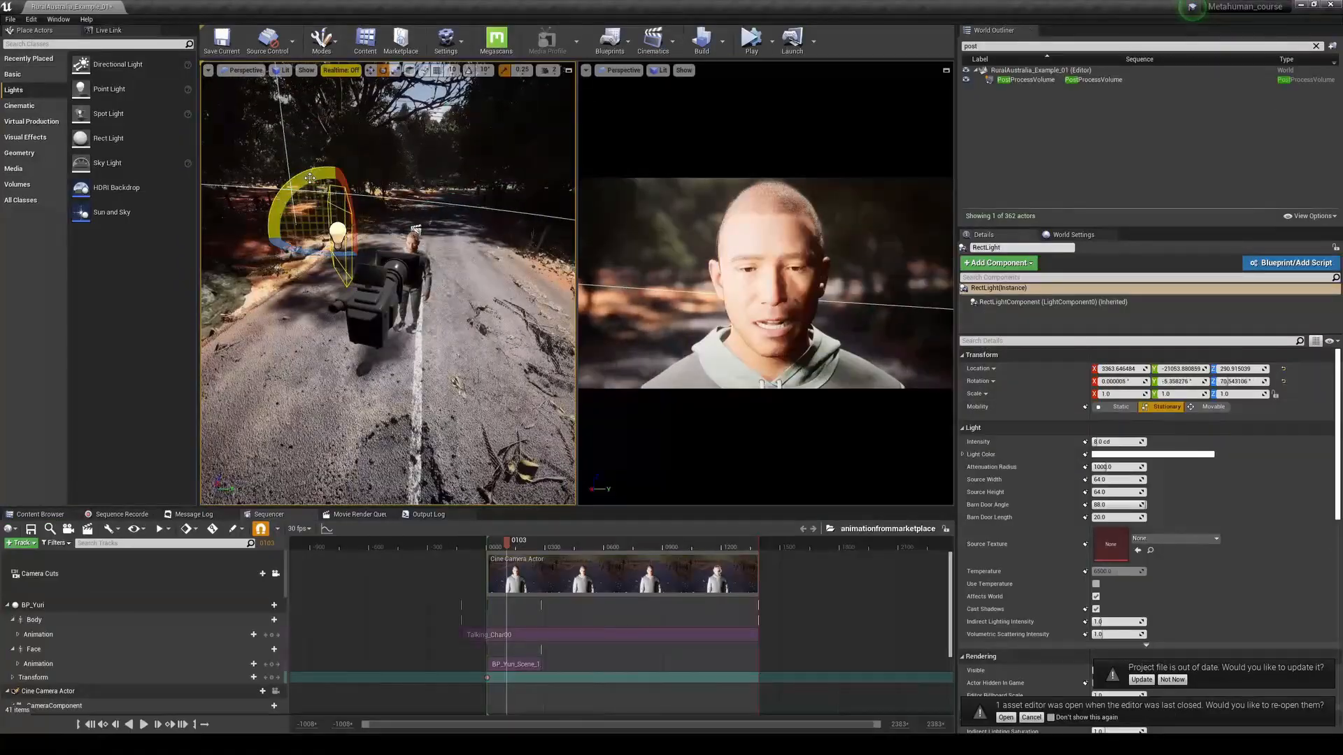
{"action": "left_click_drag", "start_coordinate": [463, 252], "coordinate": [559, 252], "text": "alt"}
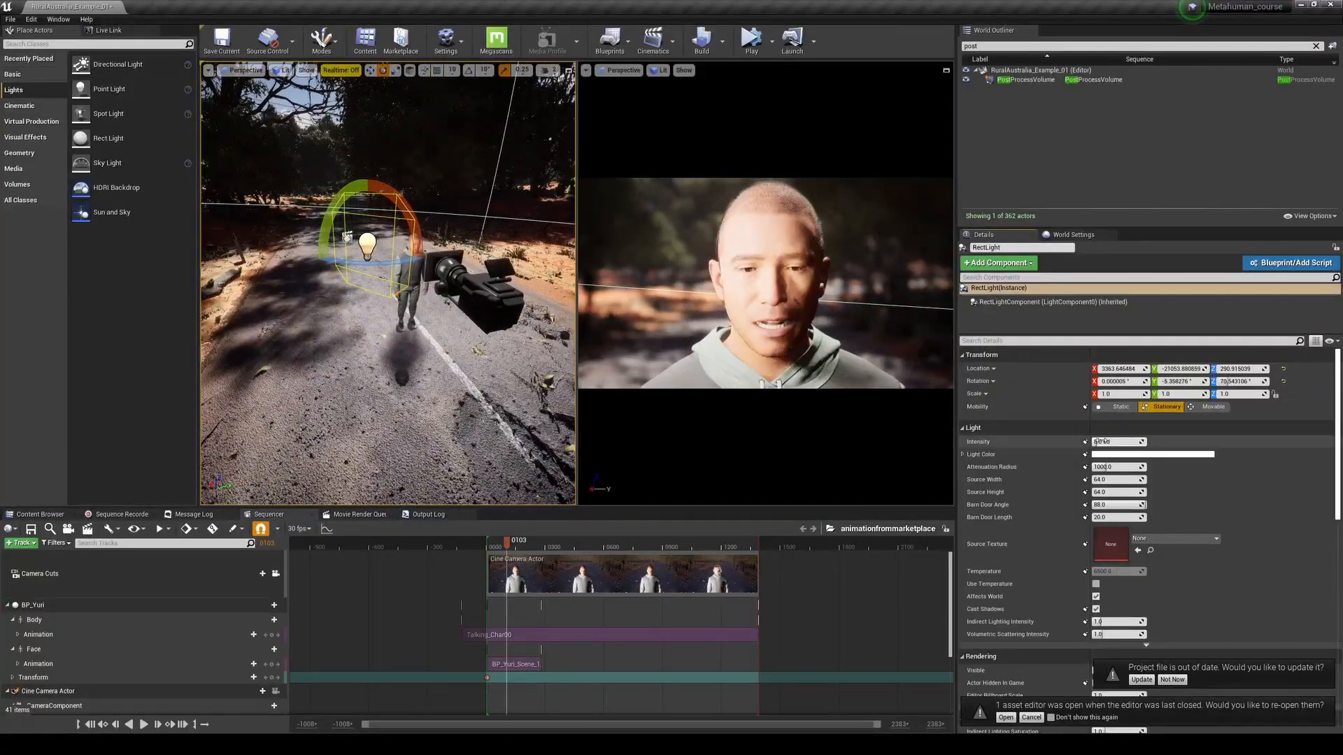
{"action": "left_click_drag", "start_coordinate": [1118, 442], "coordinate": [1091, 442]}
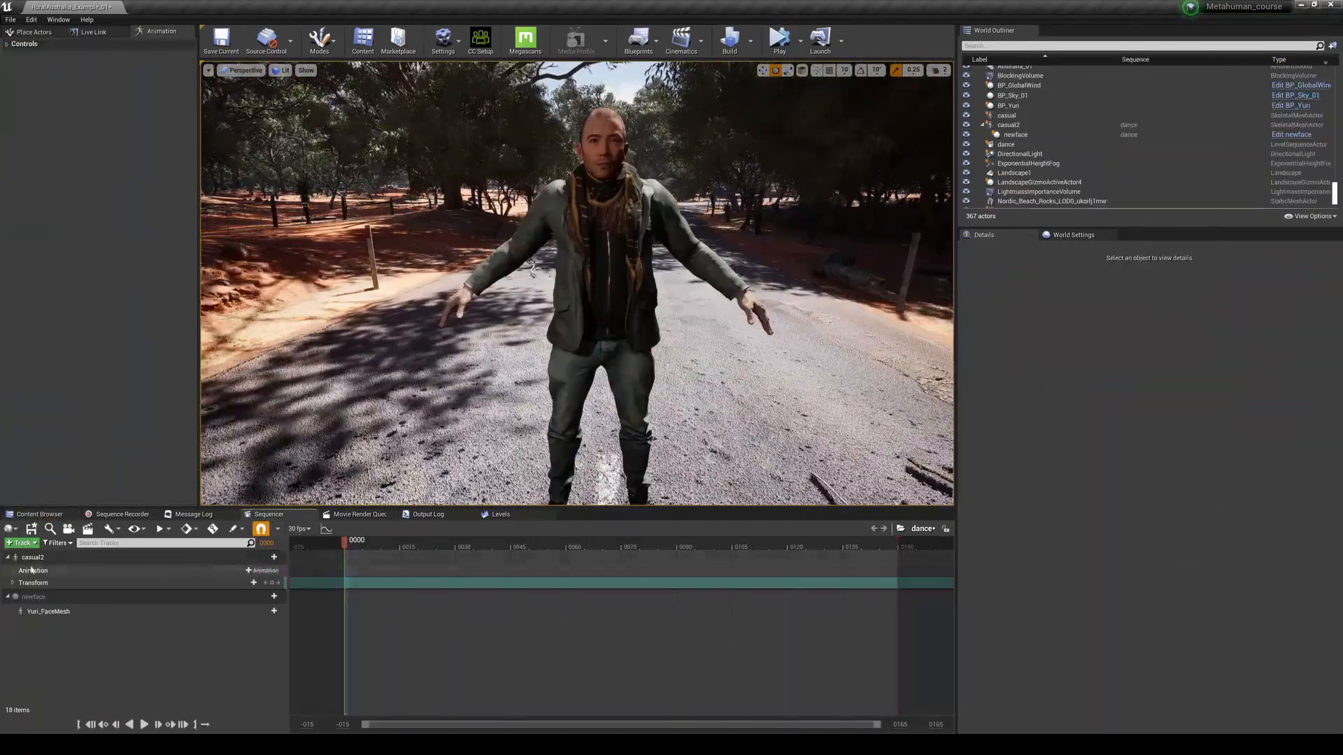
- Add the Anim_Mid_Rhythm_Dance_04 animation to the casual2 character in the dance sequence and play it
{"action": "left_click", "coordinate": [268, 571]}
{"action": "left_click", "coordinate": [315, 429]}
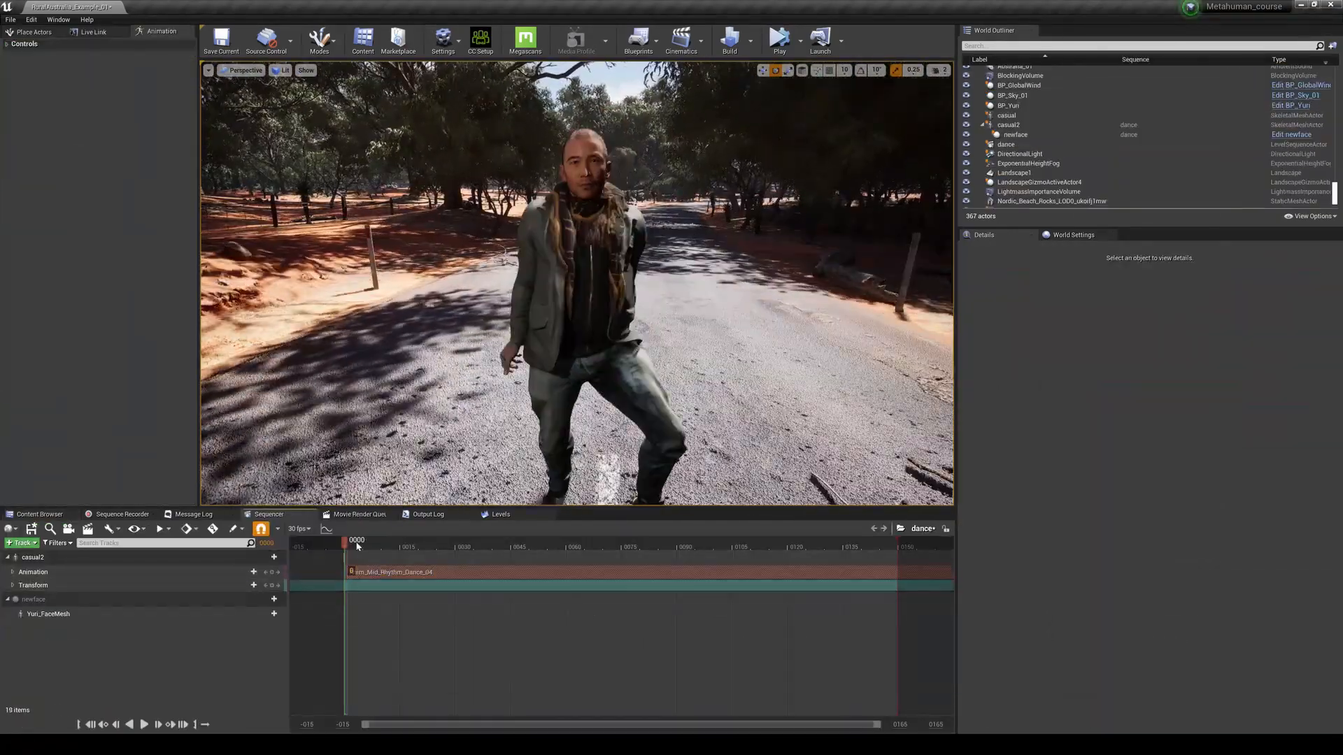
{"action": "key", "text": "space"}
- Extend the dance sequence's playback range to the end of the animation clip and play it from frame 0
{"action": "scroll", "coordinate": [569, 402], "scroll_direction": "down", "scroll_amount": 8}
{"action": "scroll", "coordinate": [569, 402], "scroll_direction": "up", "scroll_amount": 5}
{"action": "scroll", "coordinate": [573, 623], "scroll_direction": "down", "scroll_amount": 7, "text": "ctrl"}
{"action": "right_click_drag", "start_coordinate": [901, 622], "coordinate": [567, 623]}
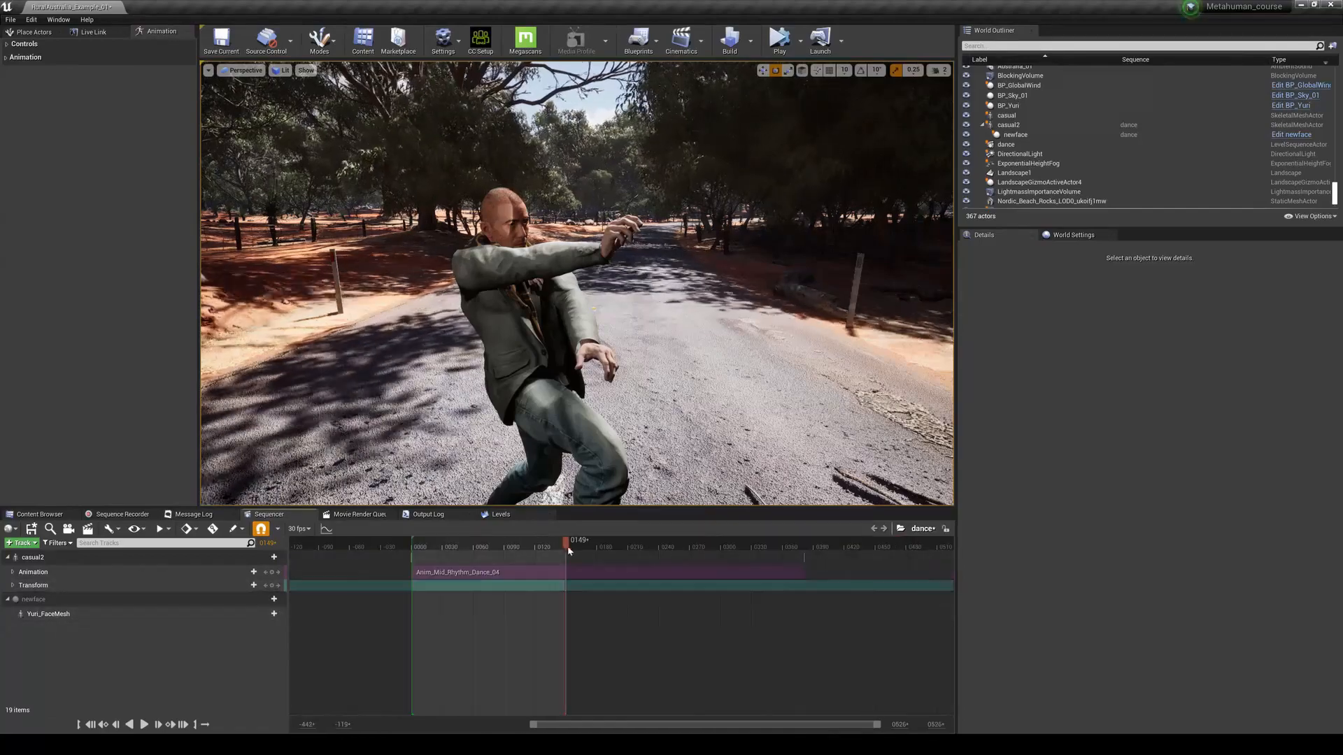
{"action": "left_click_drag", "start_coordinate": [567, 547], "coordinate": [803, 549]}
{"action": "left_click_drag", "start_coordinate": [565, 544], "coordinate": [412, 565]}
{"action": "key", "text": "space"}
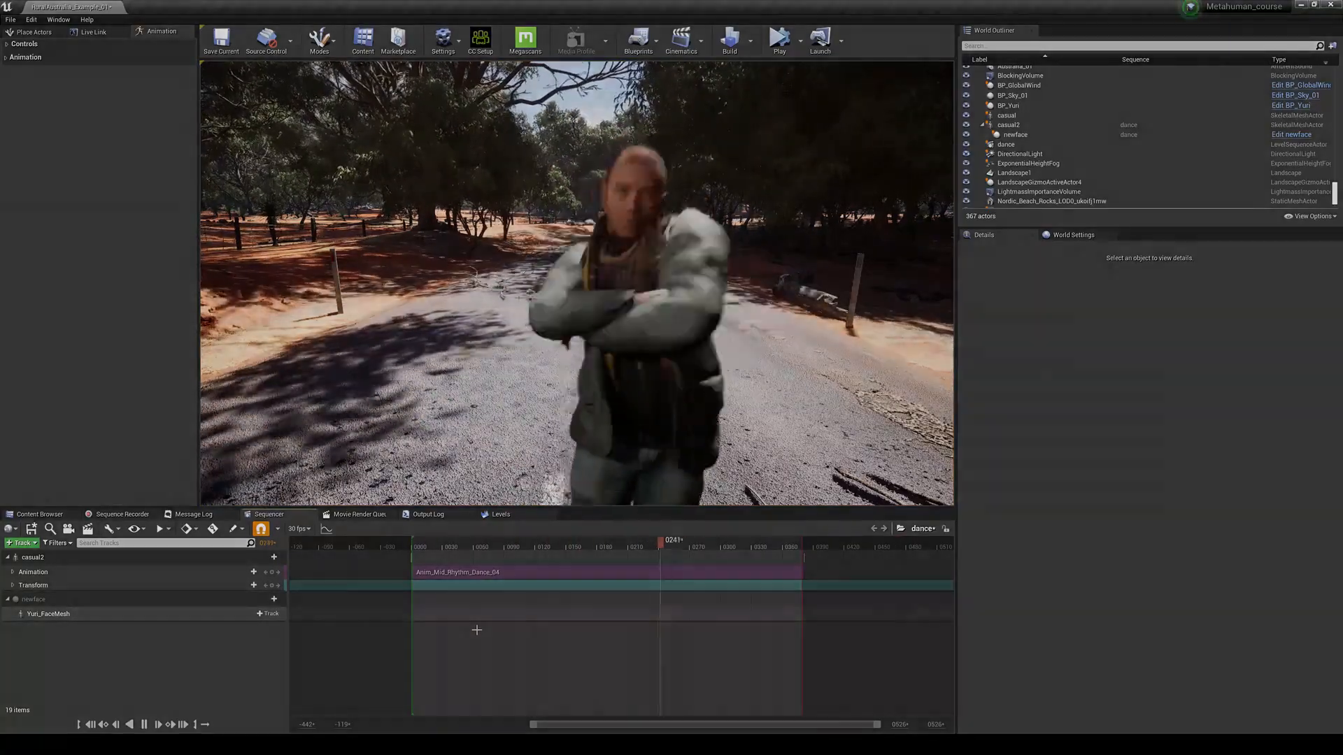